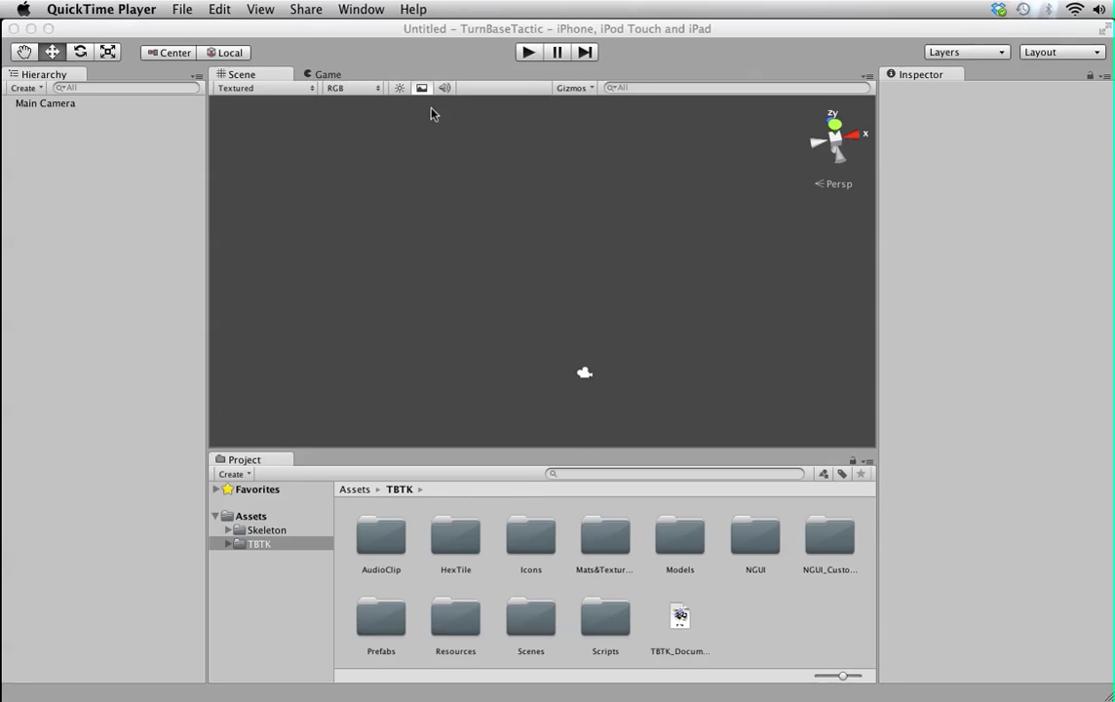
# Focus the TurnBaseTactic Unity editor and bring up the TBTK menu commands.
pyautogui.click(331, 51)
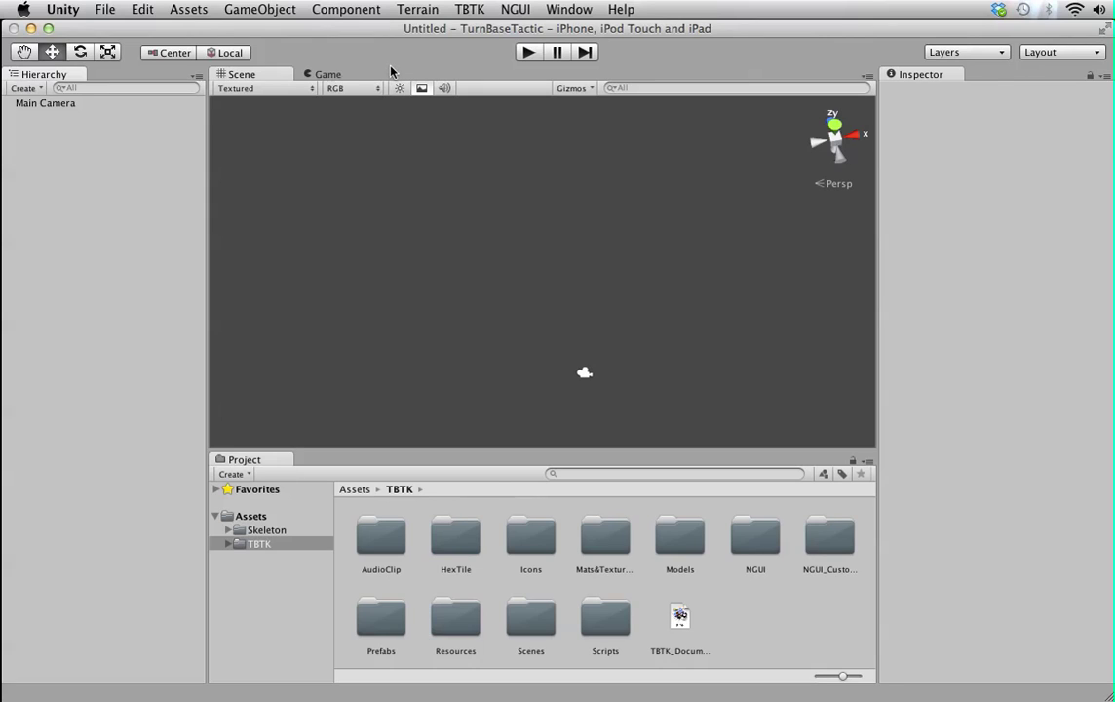
pyautogui.click(466, 11)
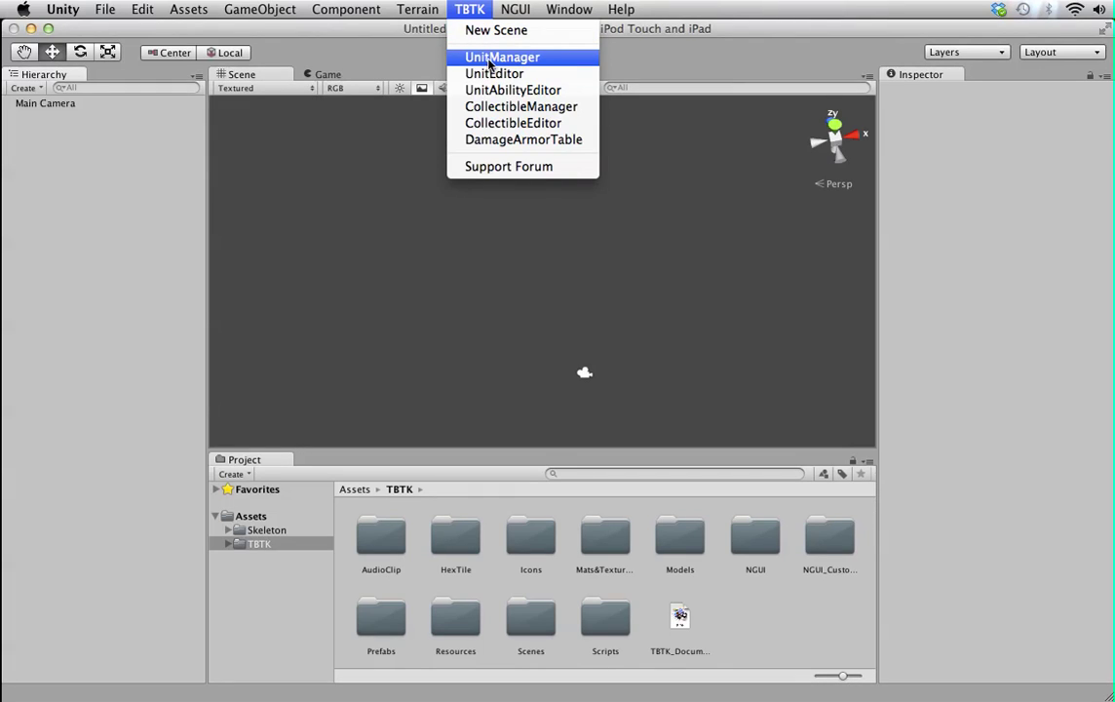
pyautogui.click(424, 62)
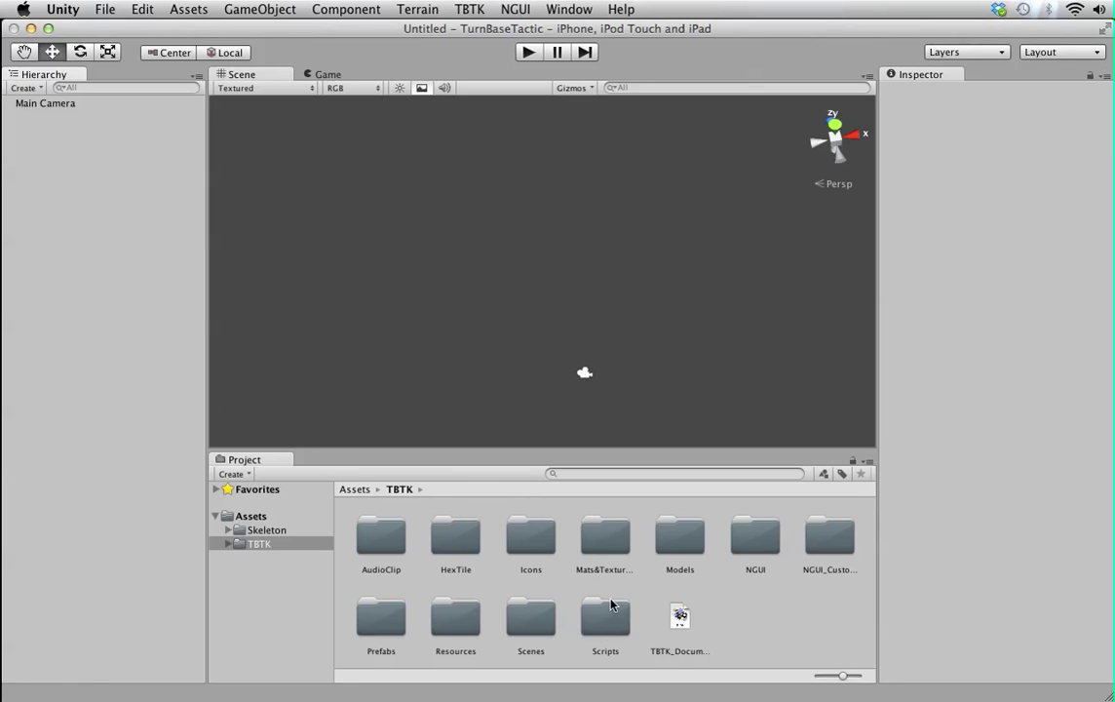
pyautogui.click(469, 10)
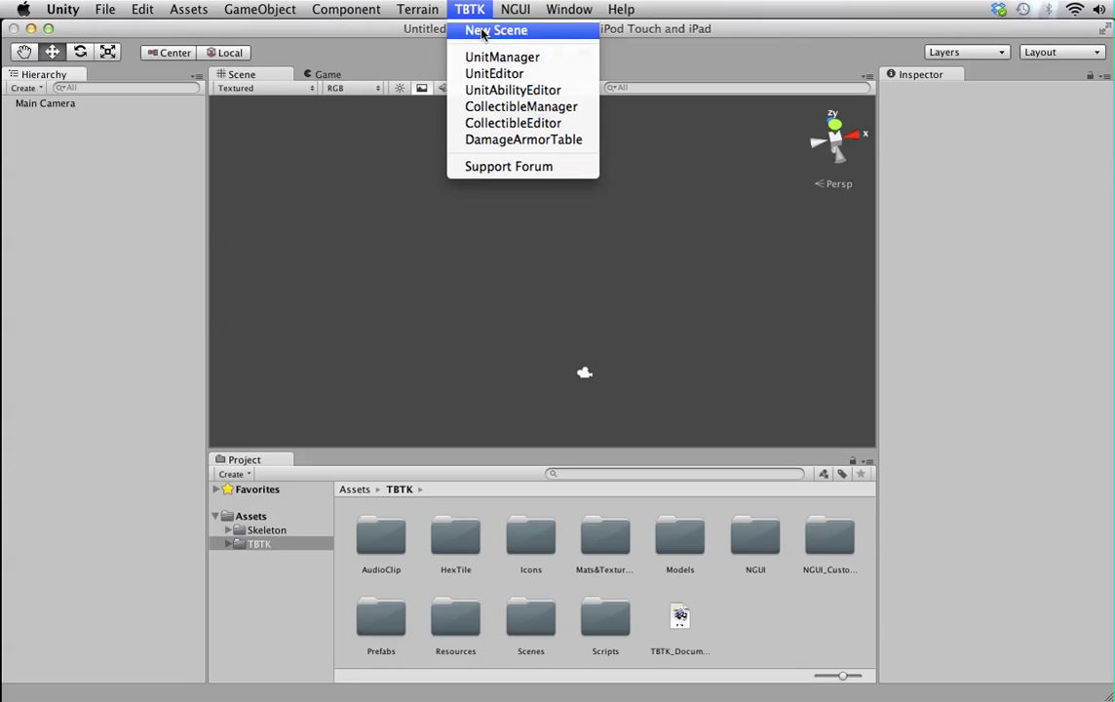
# Create a new TBTK scene and browse its AudioManager, CameraControl, GameControl, HexGridManager and UI children.
pyautogui.click(481, 32)
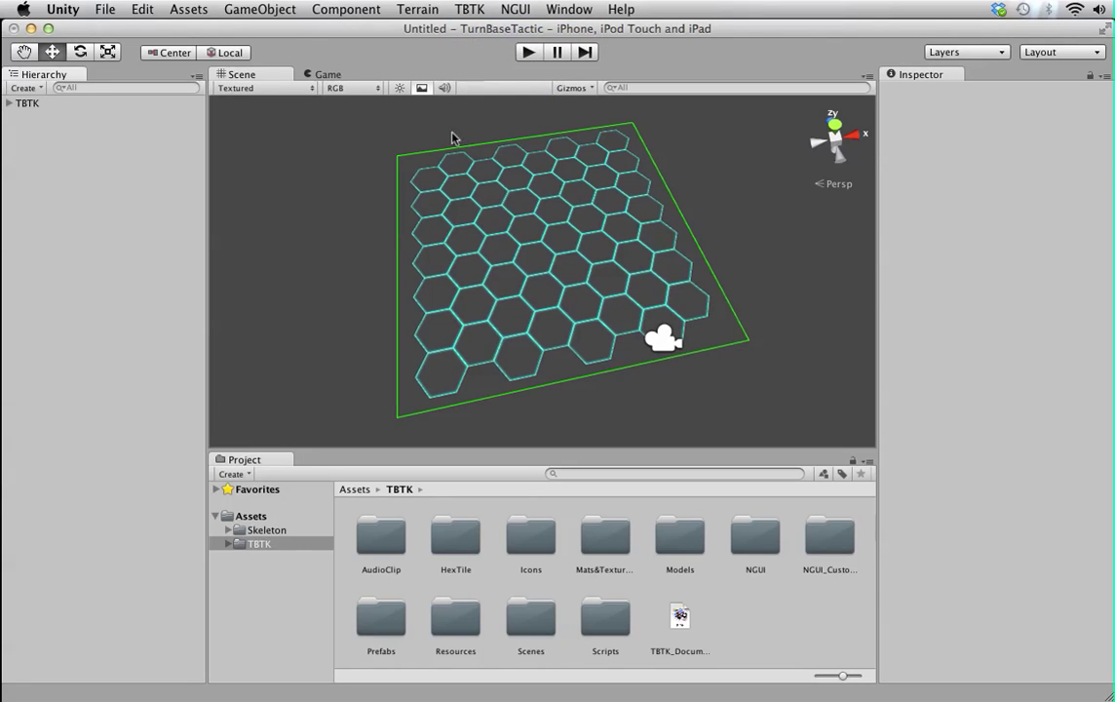
pyautogui.click(10, 103)
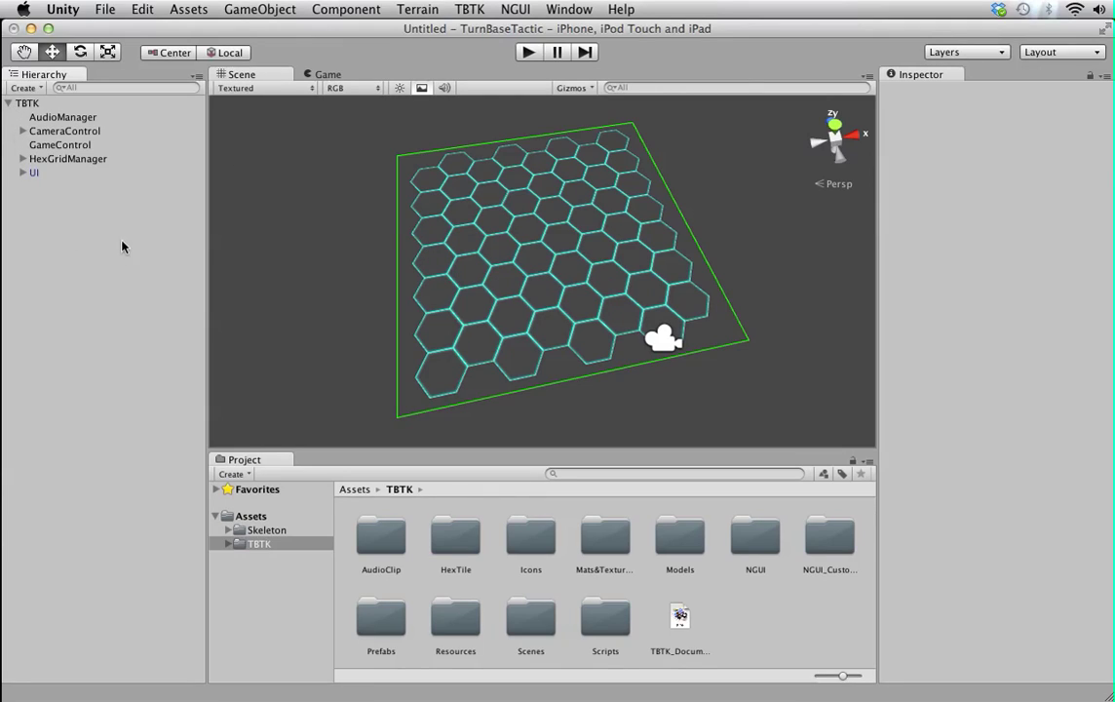
pyautogui.click(49, 116)
pyautogui.click(55, 132)
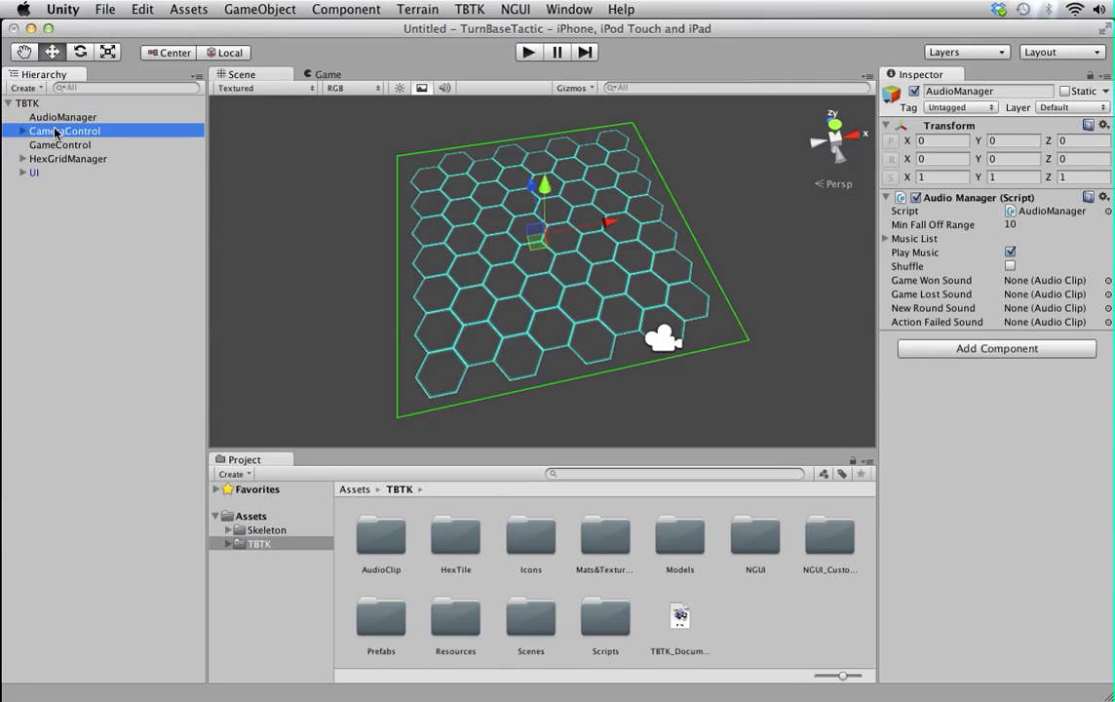
pyautogui.click(55, 144)
pyautogui.click(49, 158)
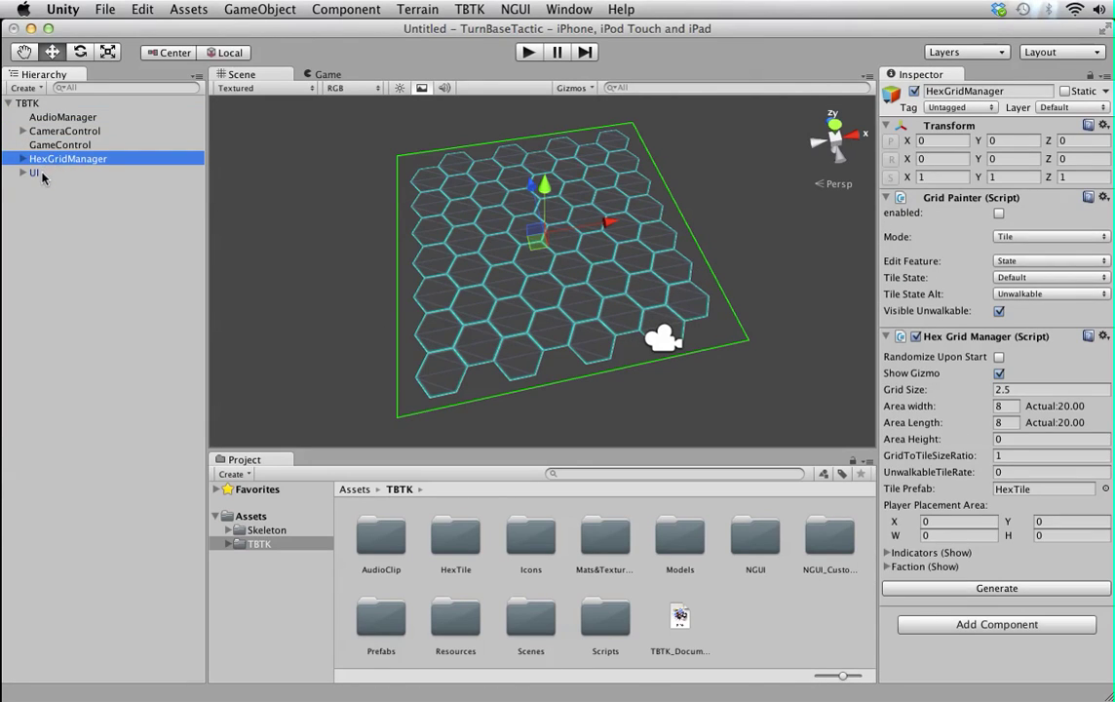
pyautogui.click(41, 173)
# Review the Inspector settings of GameControl, HexGridManager, CameraControl, AudioManager and UI.
pyautogui.click(55, 145)
pyautogui.click(55, 159)
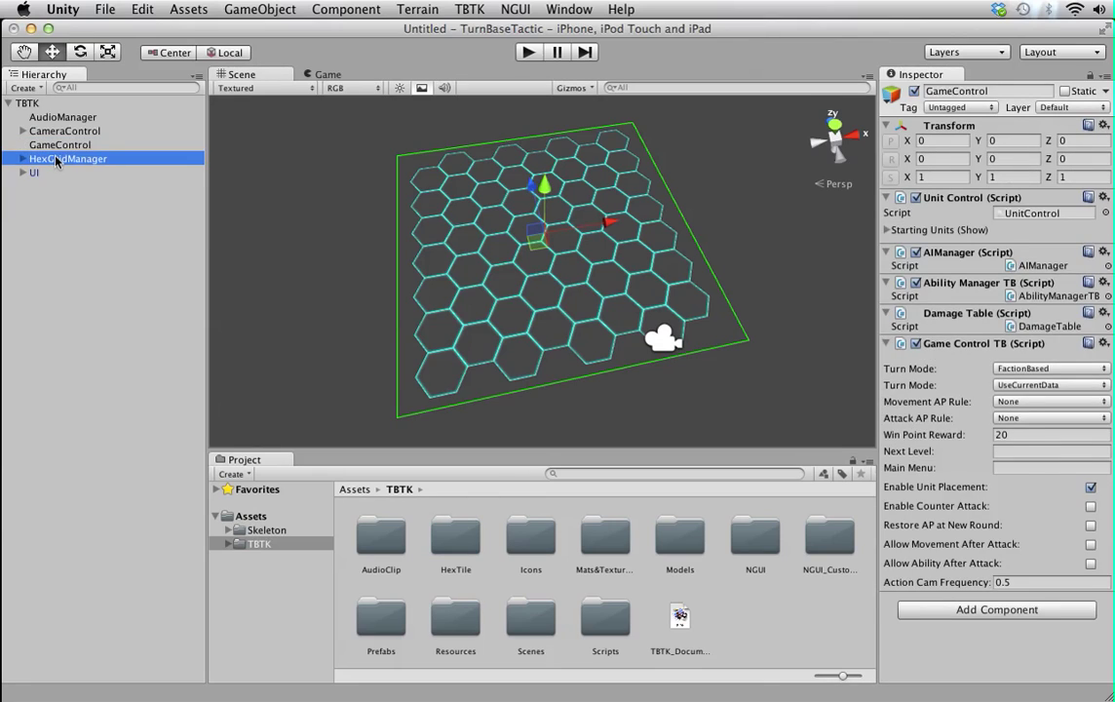
pyautogui.click(55, 144)
pyautogui.click(56, 130)
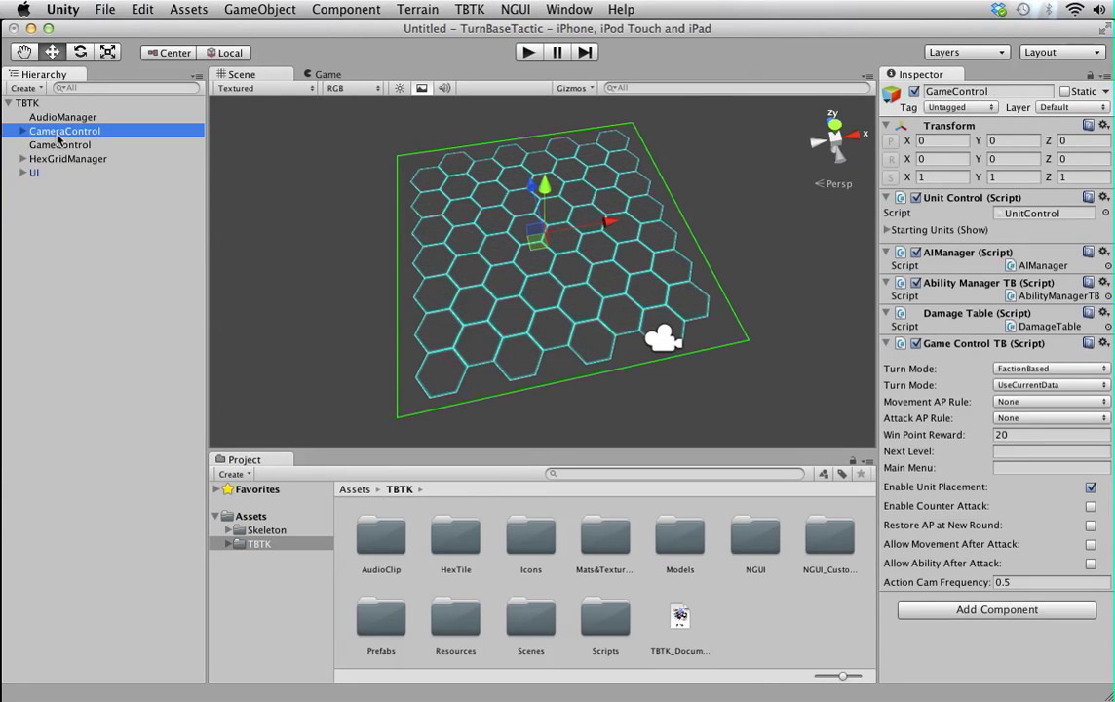
pyautogui.click(57, 119)
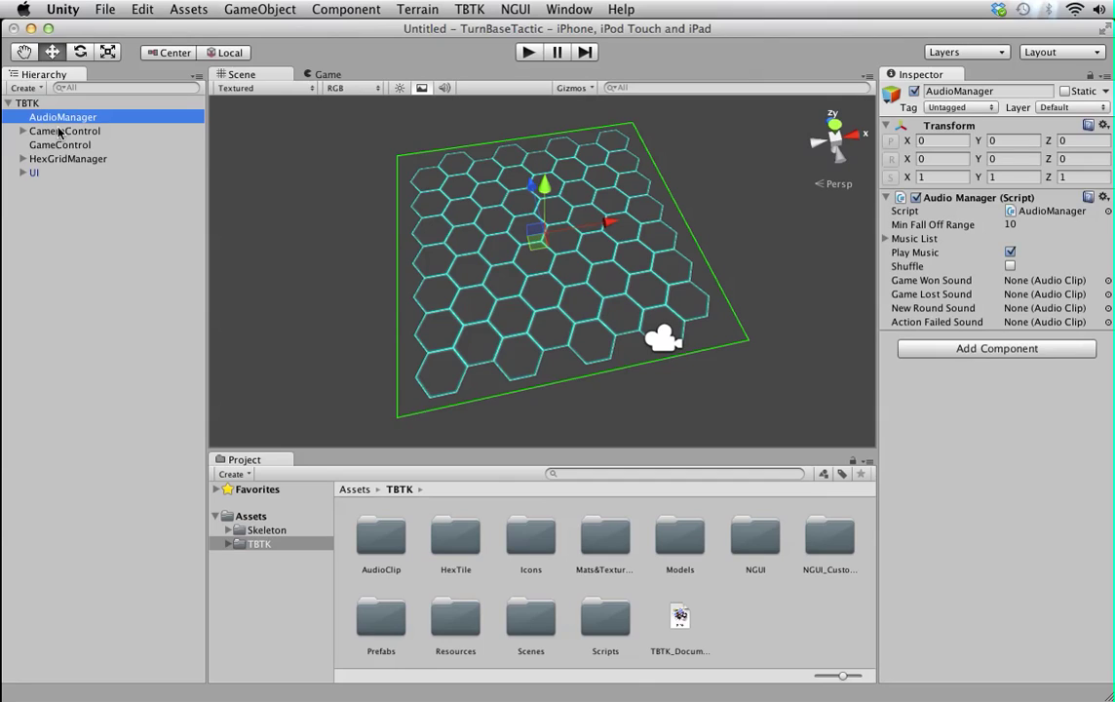
pyautogui.click(62, 133)
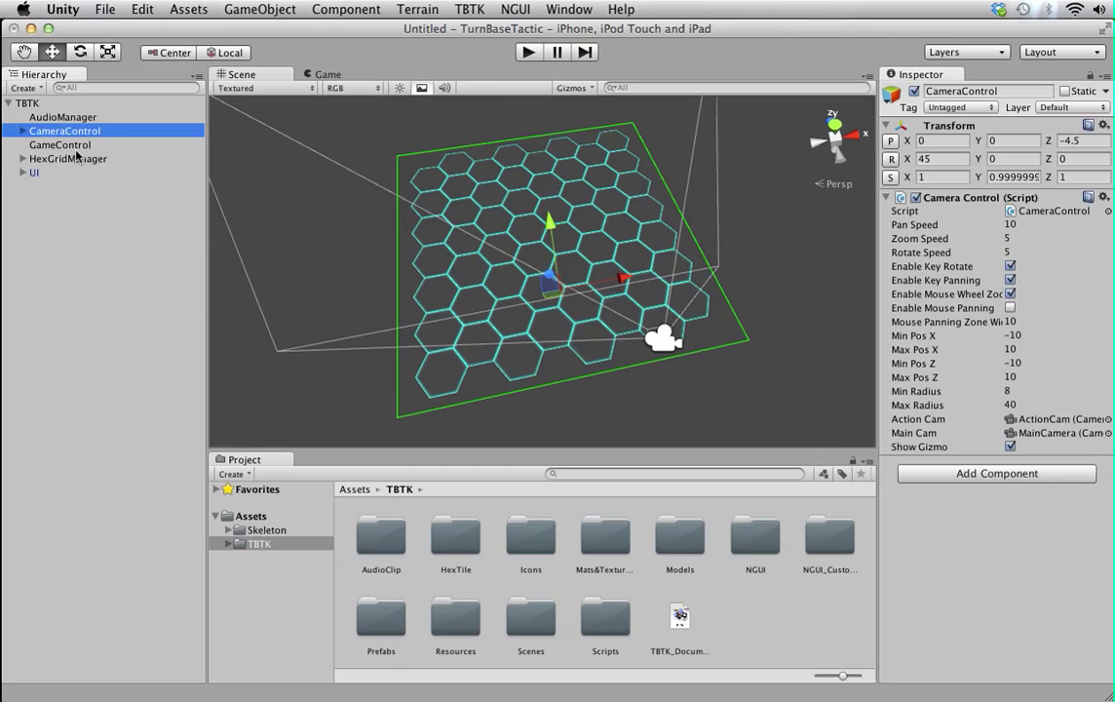
pyautogui.click(68, 145)
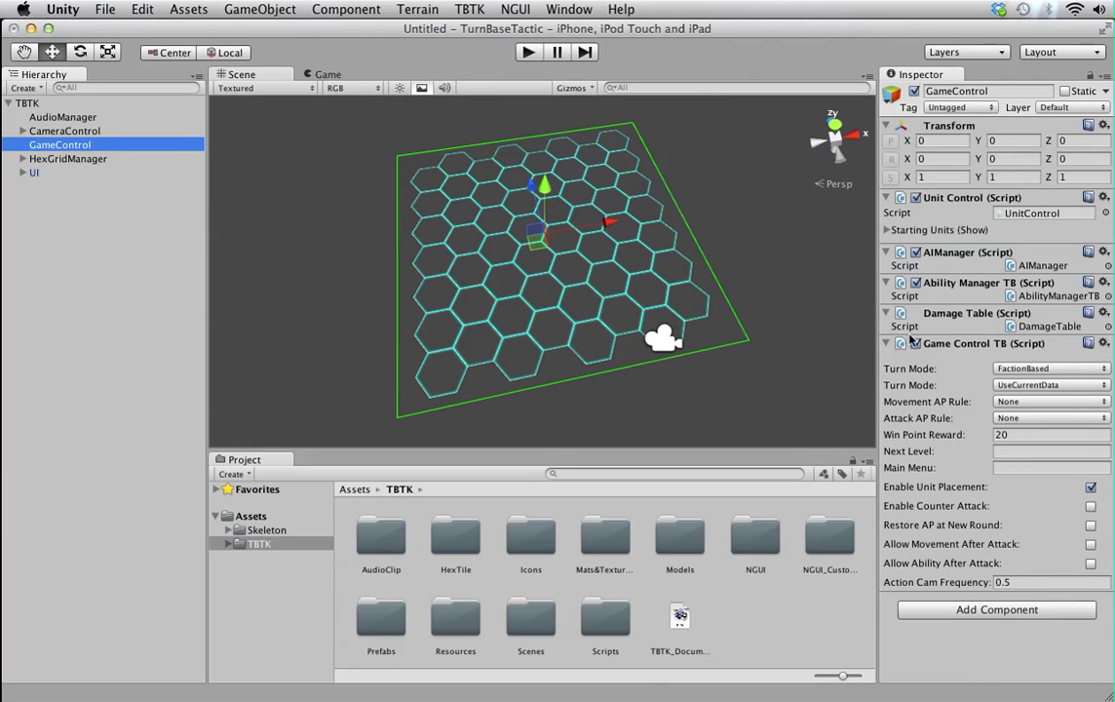
pyautogui.click(87, 159)
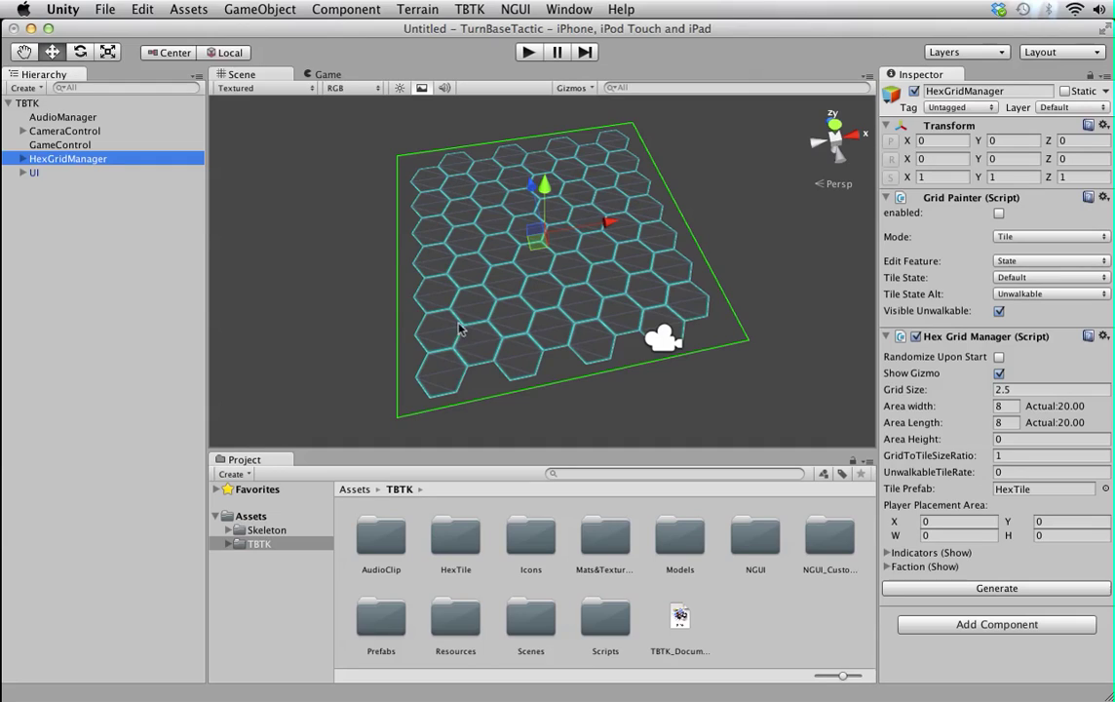
pyautogui.click(39, 174)
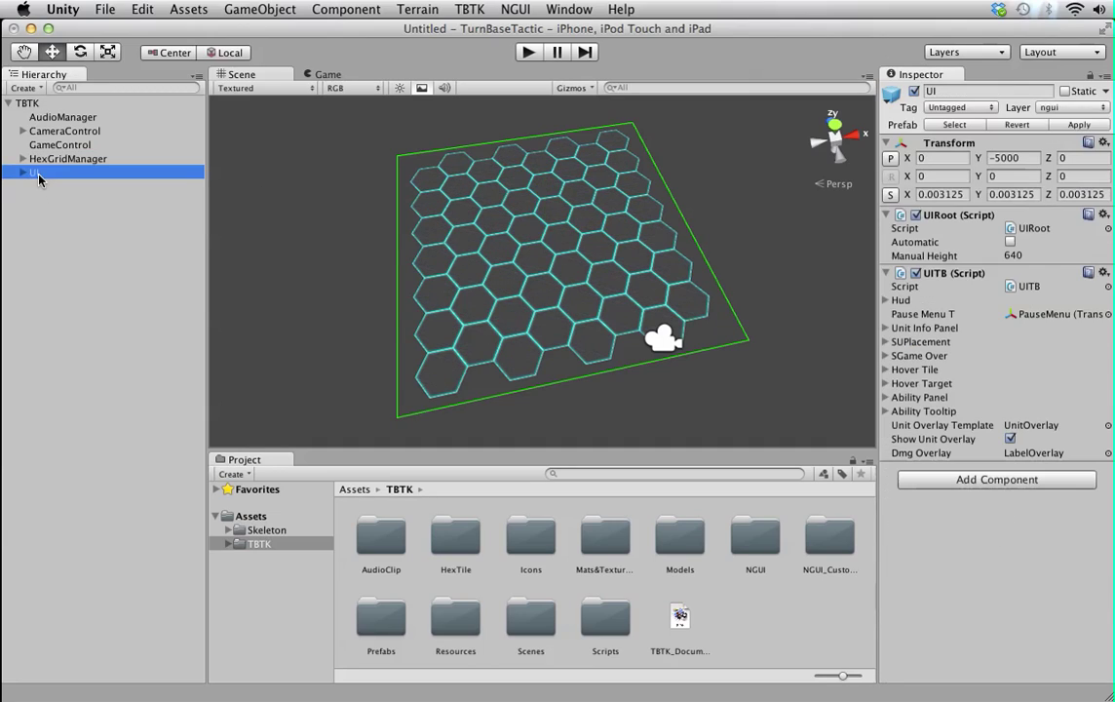
# Preview the hex grid in the Game view, then return to the Scene view.
pyautogui.click(325, 75)
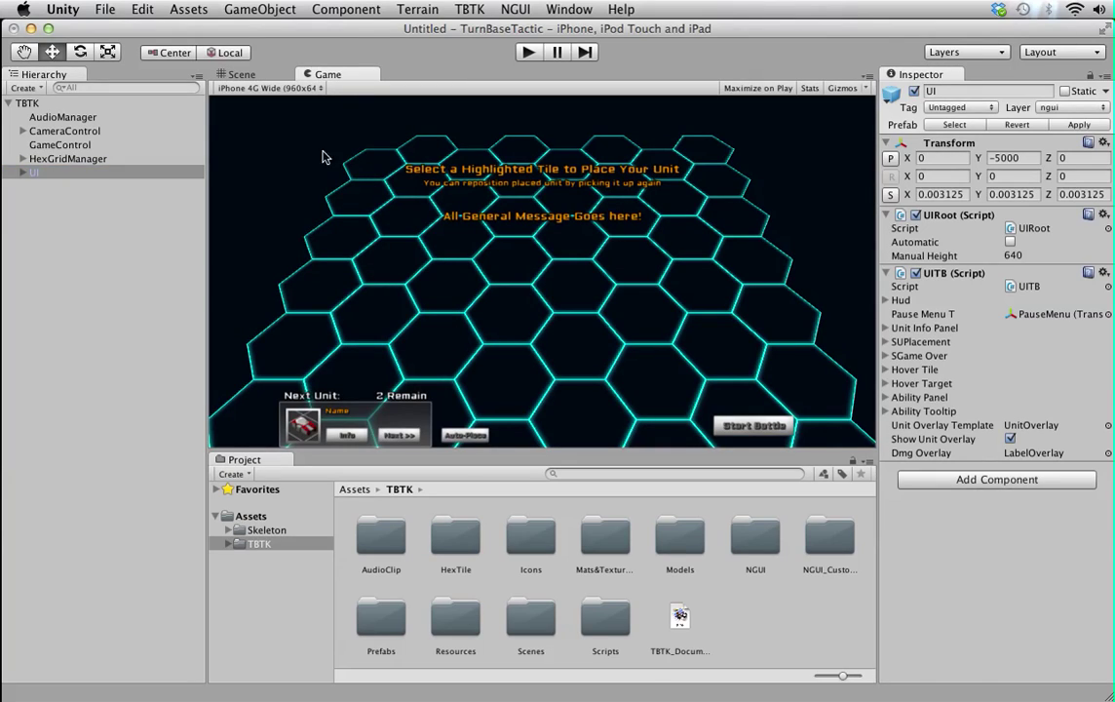
pyautogui.click(227, 76)
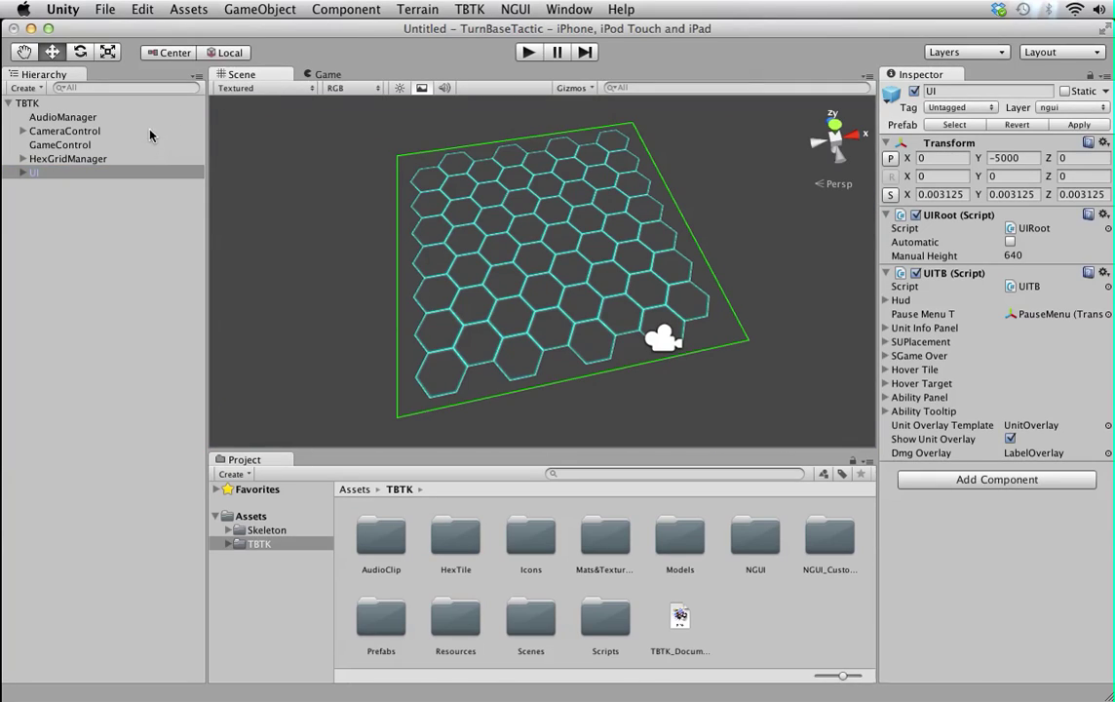
pyautogui.click(468, 10)
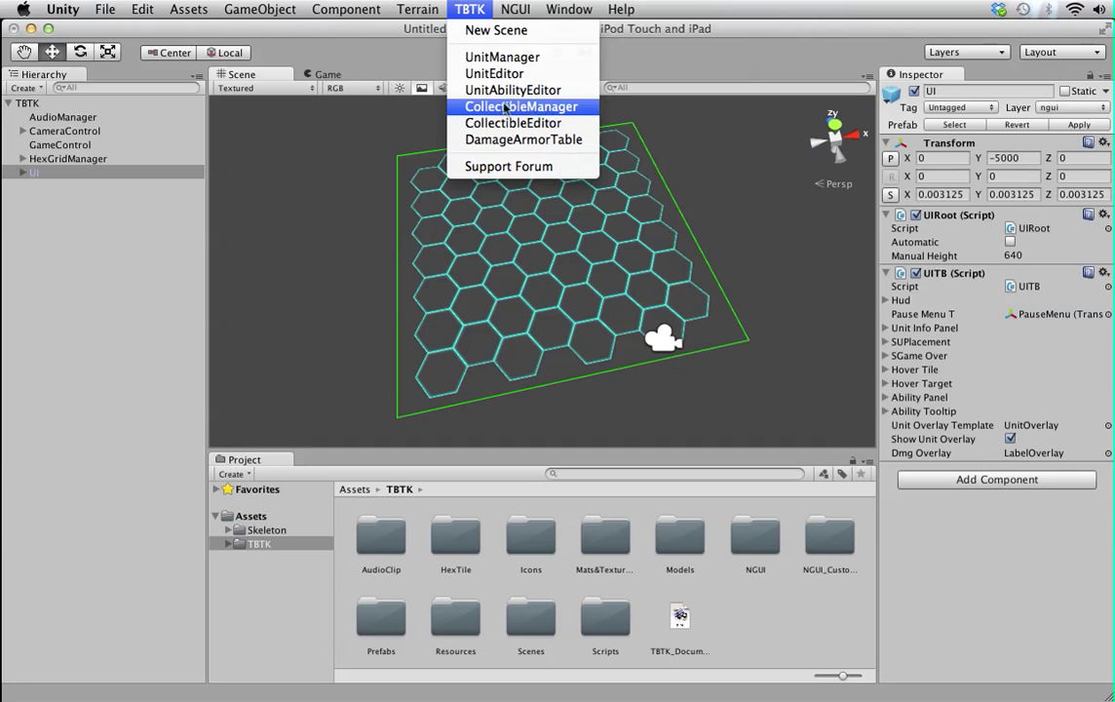
# Close the TBTK menu and select GameControl to view its turn and rule settings.
pyautogui.click(372, 41)
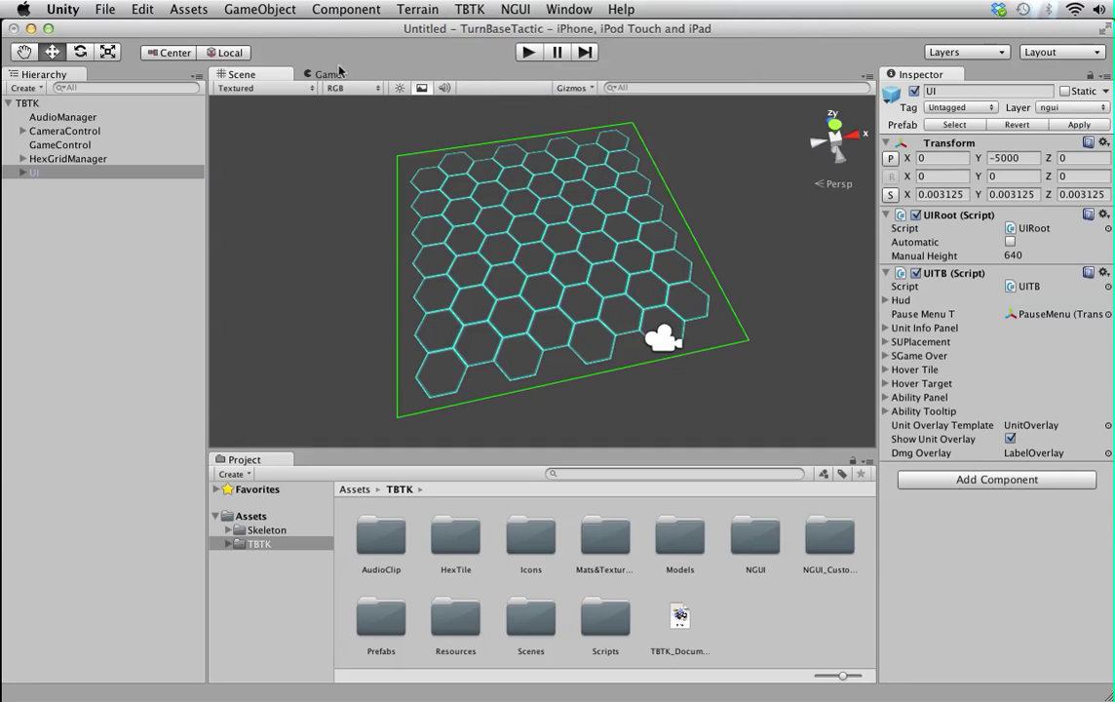
pyautogui.click(78, 144)
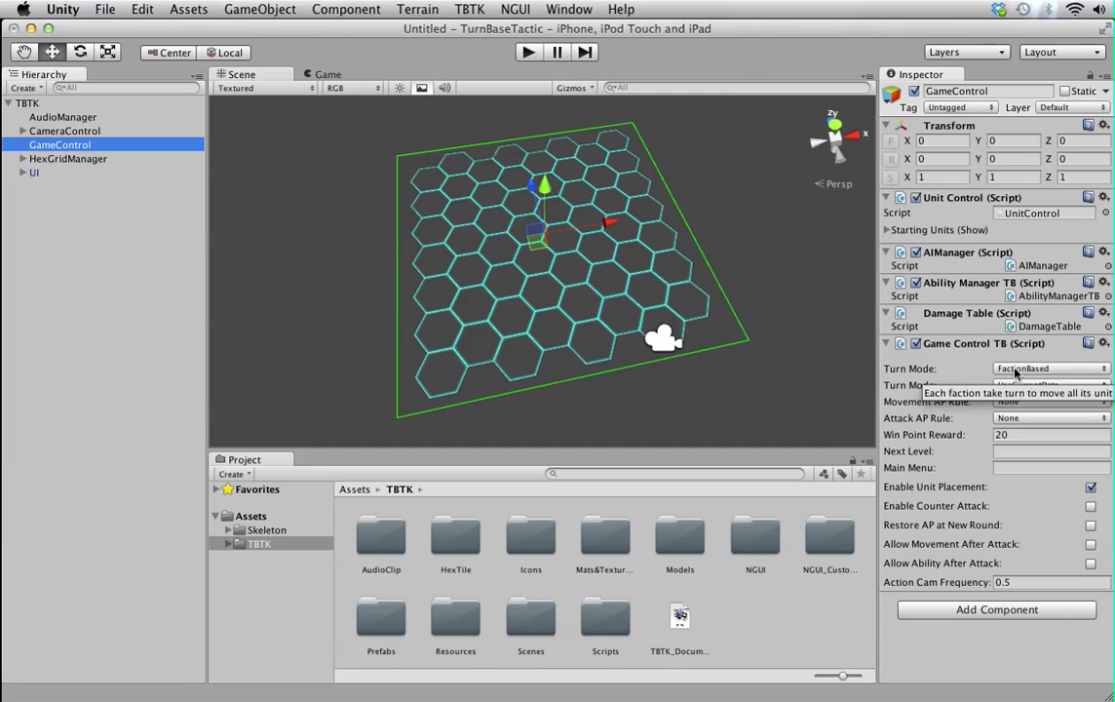
pyautogui.click(1015, 371)
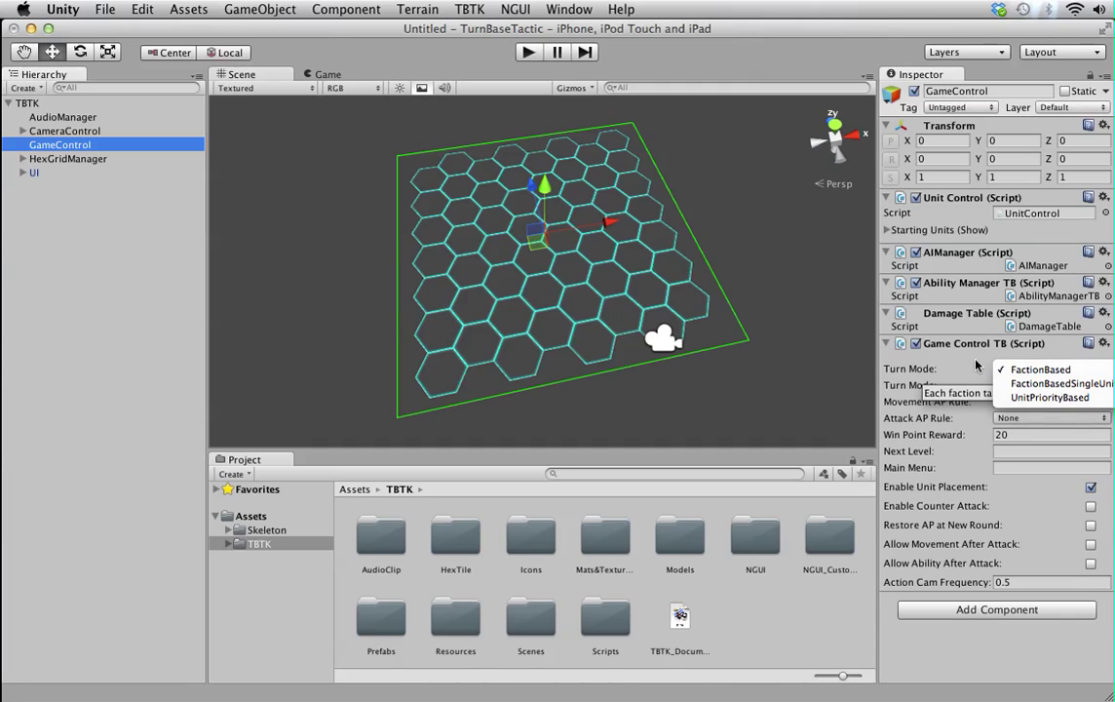
pyautogui.click(979, 386)
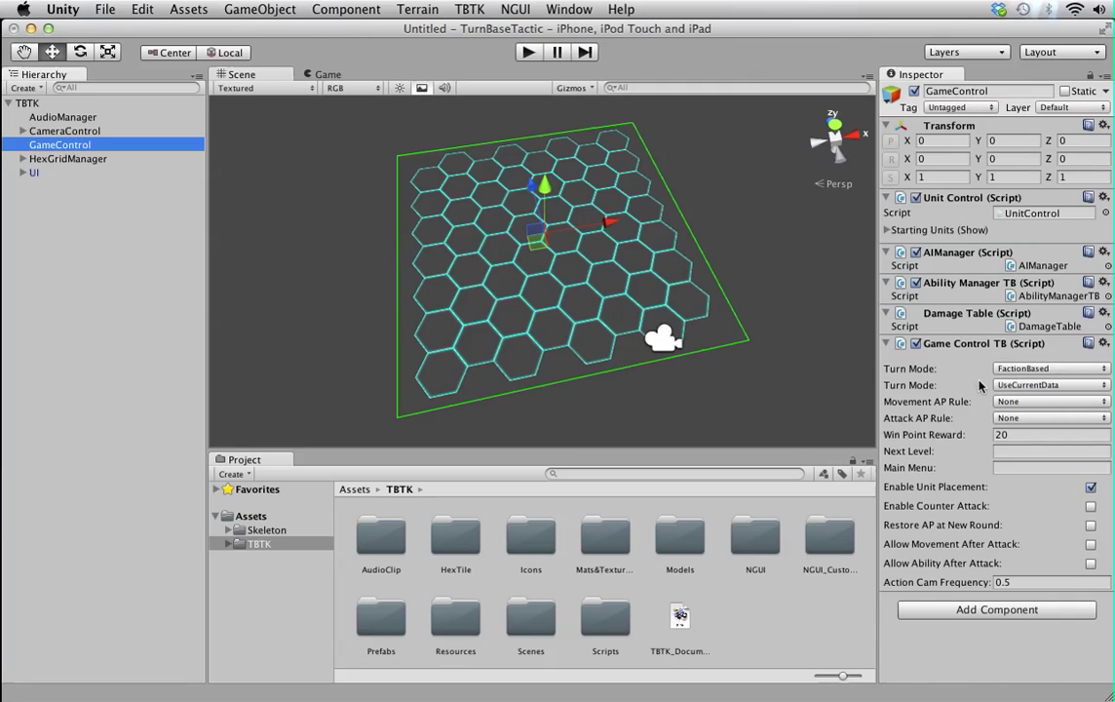
pyautogui.click(1016, 368)
pyautogui.click(1016, 386)
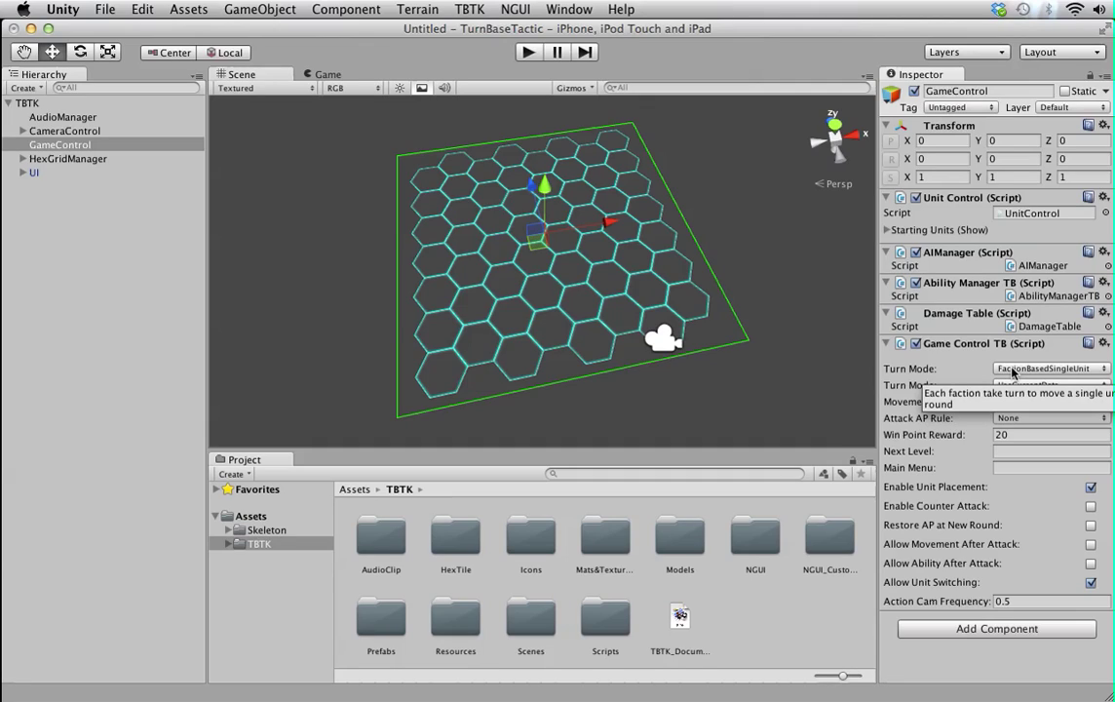
pyautogui.click(1013, 370)
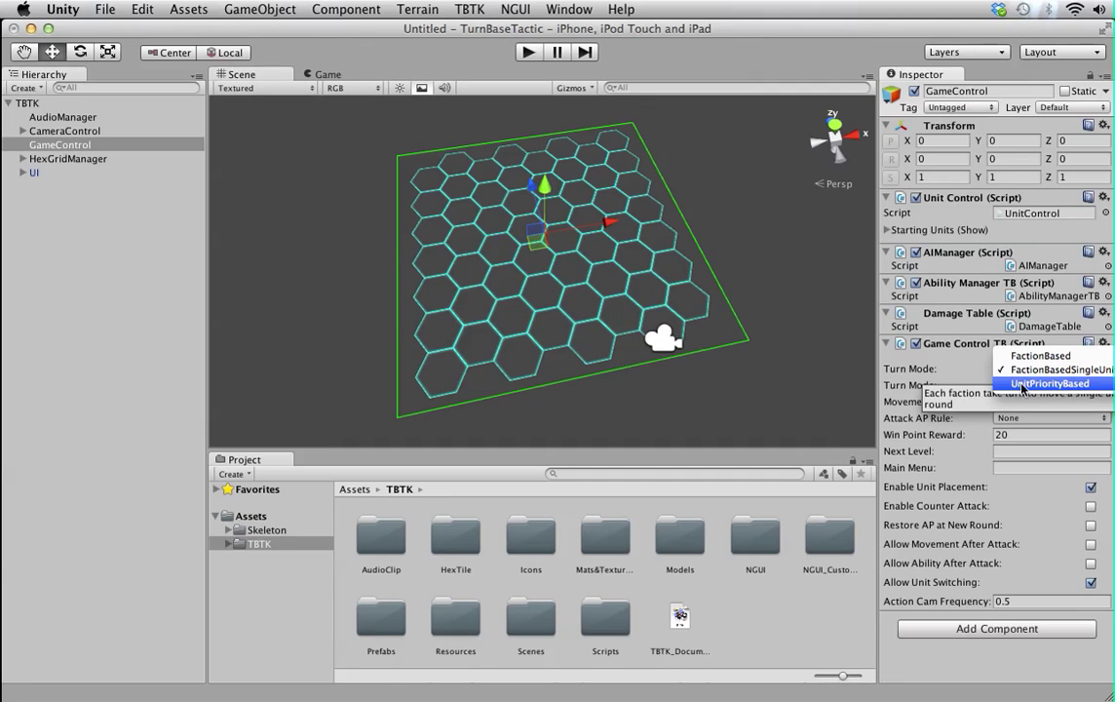
pyautogui.click(1019, 383)
pyautogui.click(1022, 370)
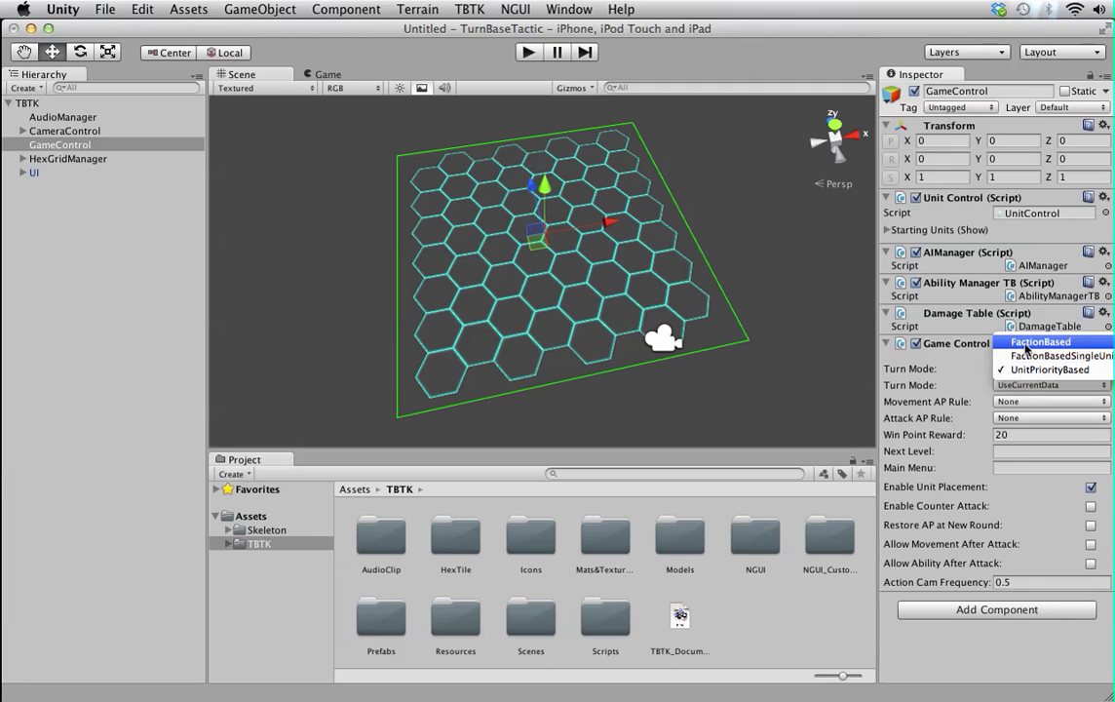
pyautogui.click(1031, 342)
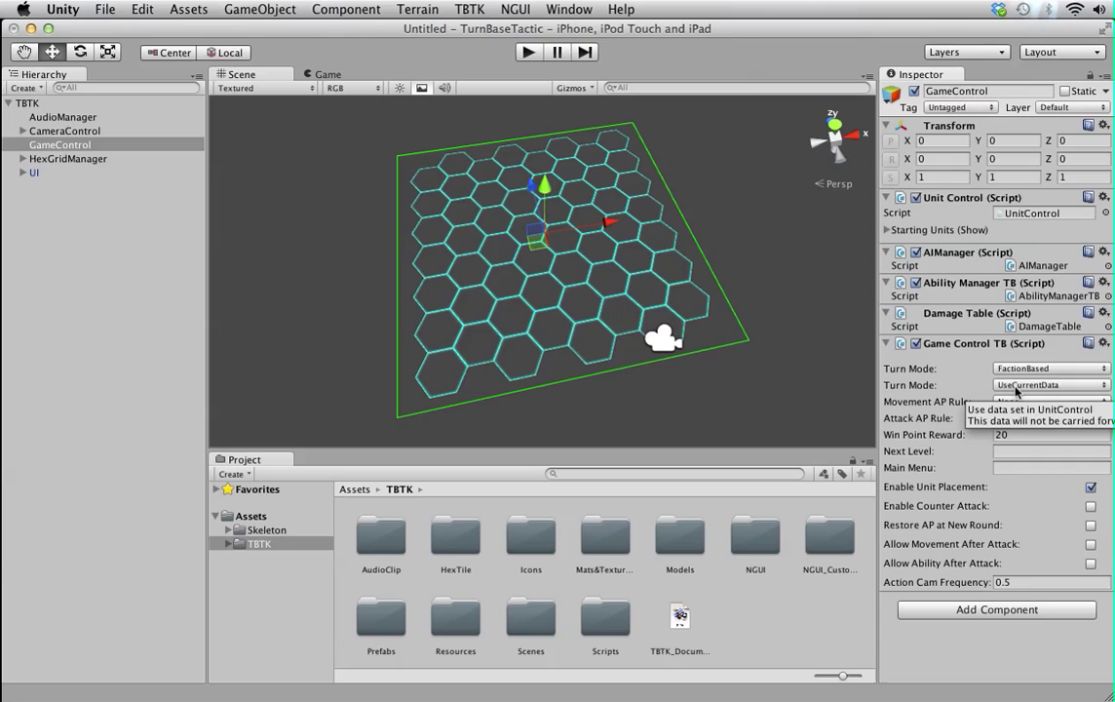
pyautogui.click(1016, 386)
pyautogui.click(1016, 387)
pyautogui.click(1025, 388)
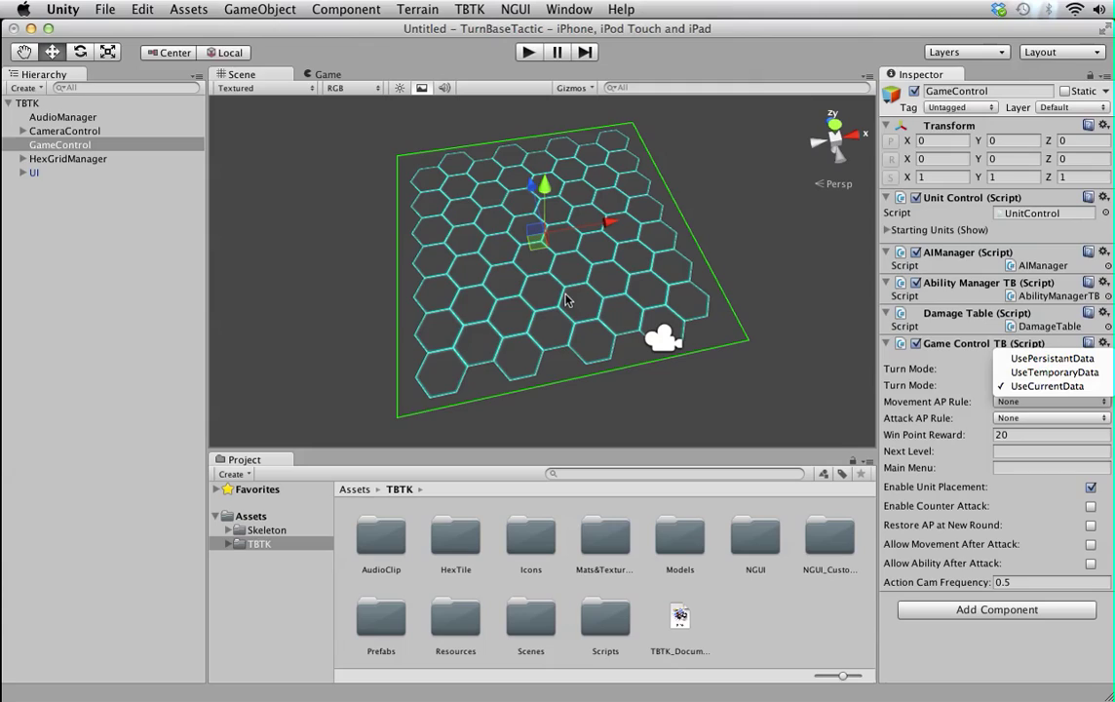
# Keep data at UseCurrentData and both Movement and Attack AP Rules at None.
pyautogui.click(985, 409)
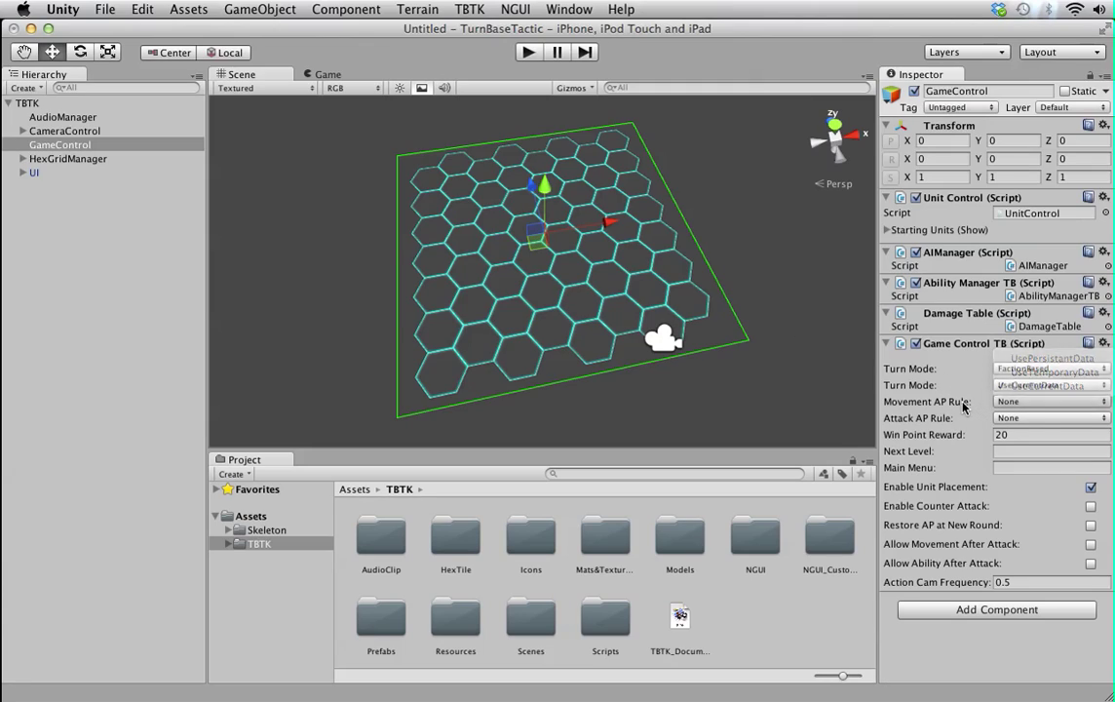
pyautogui.click(1014, 404)
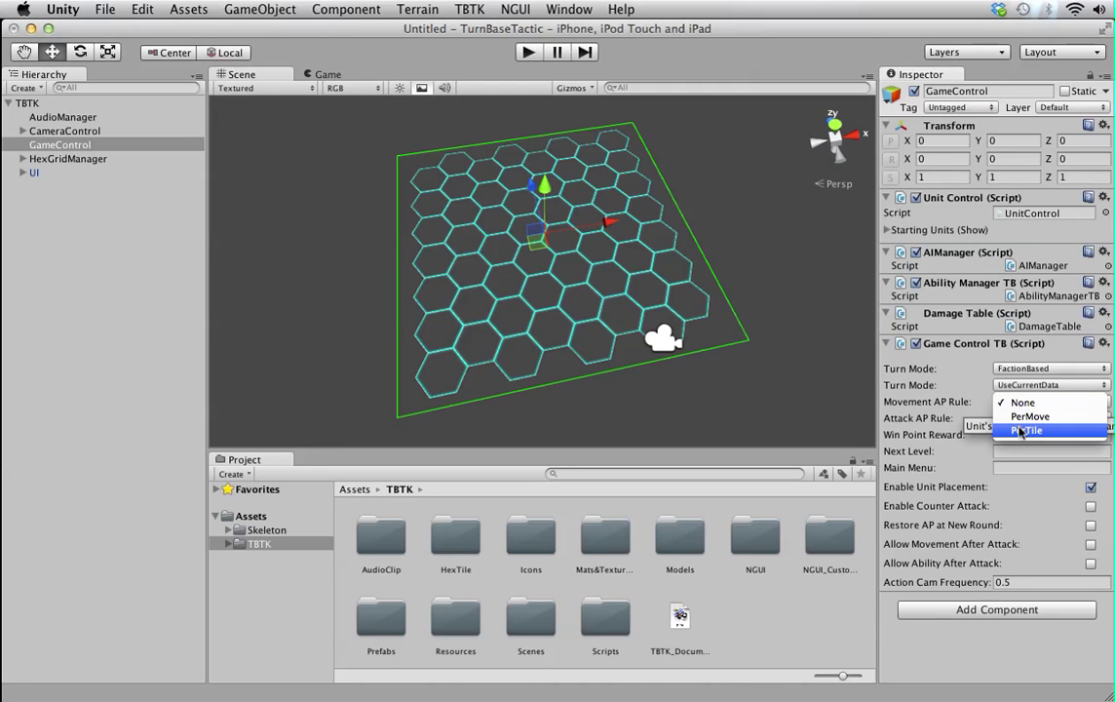
pyautogui.click(1019, 401)
pyautogui.click(1017, 419)
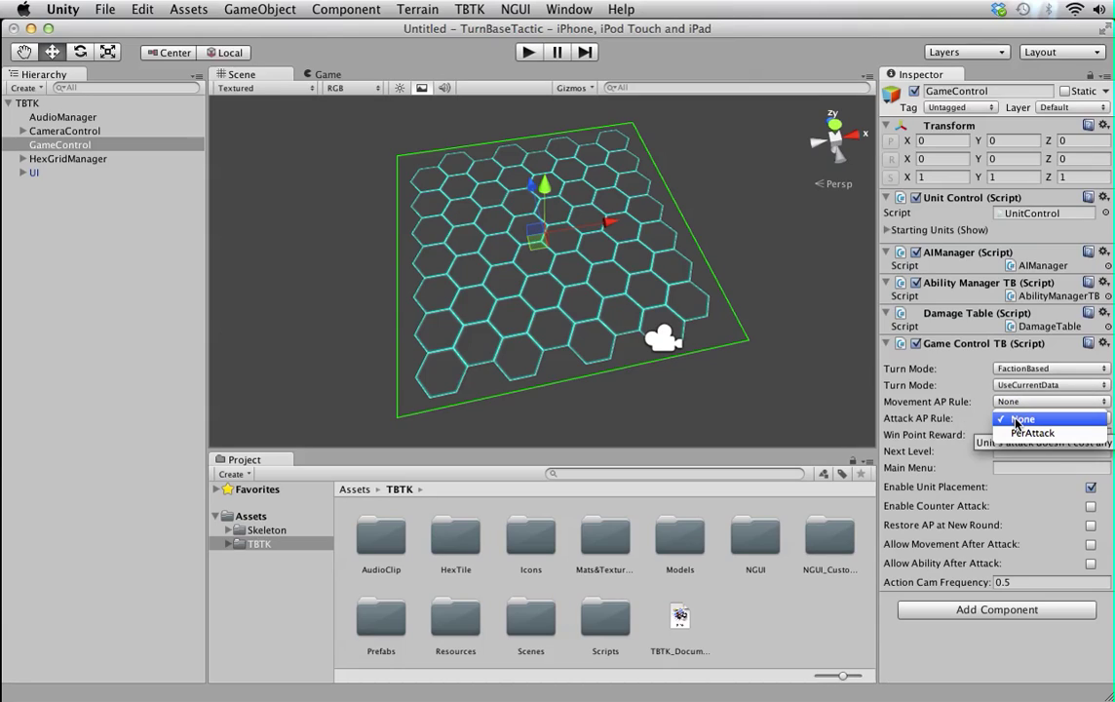
pyautogui.click(941, 426)
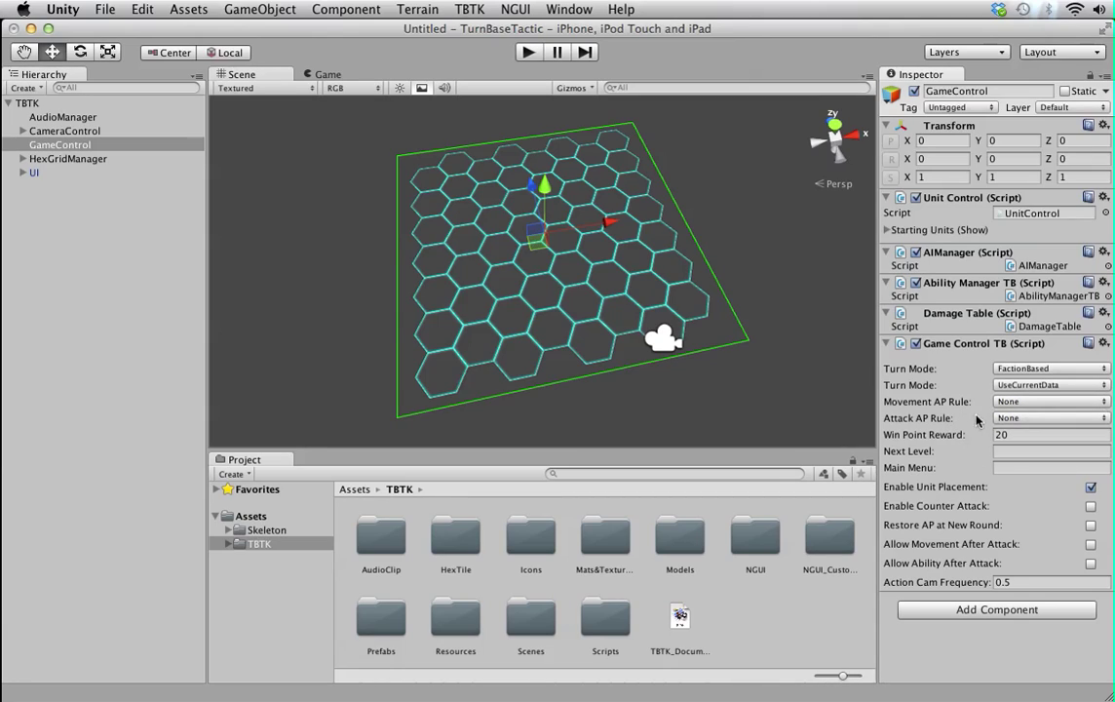
# Disable Enable Unit Placement and enable Restore AP at New Round.
pyautogui.click(1091, 486)
pyautogui.click(1091, 506)
pyautogui.moveTo(1055, 498)
pyautogui.click(1091, 527)
# Confirm both AP rules stay at None and turn off Restore AP at New Round.
pyautogui.click(1008, 402)
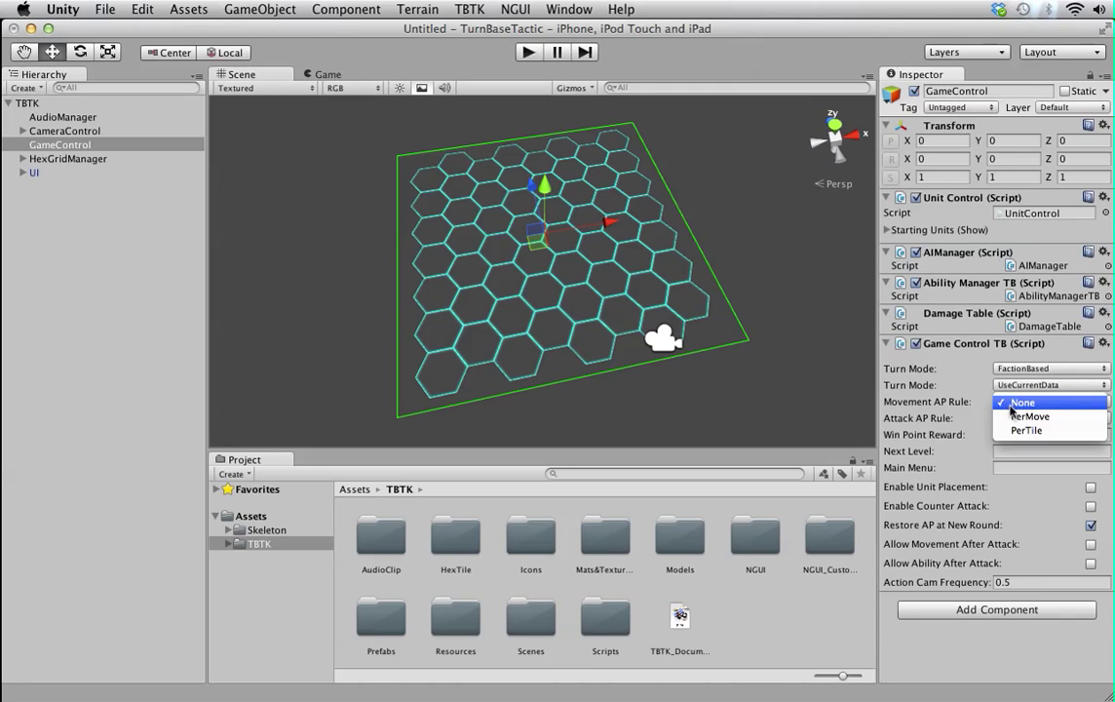
pyautogui.click(944, 407)
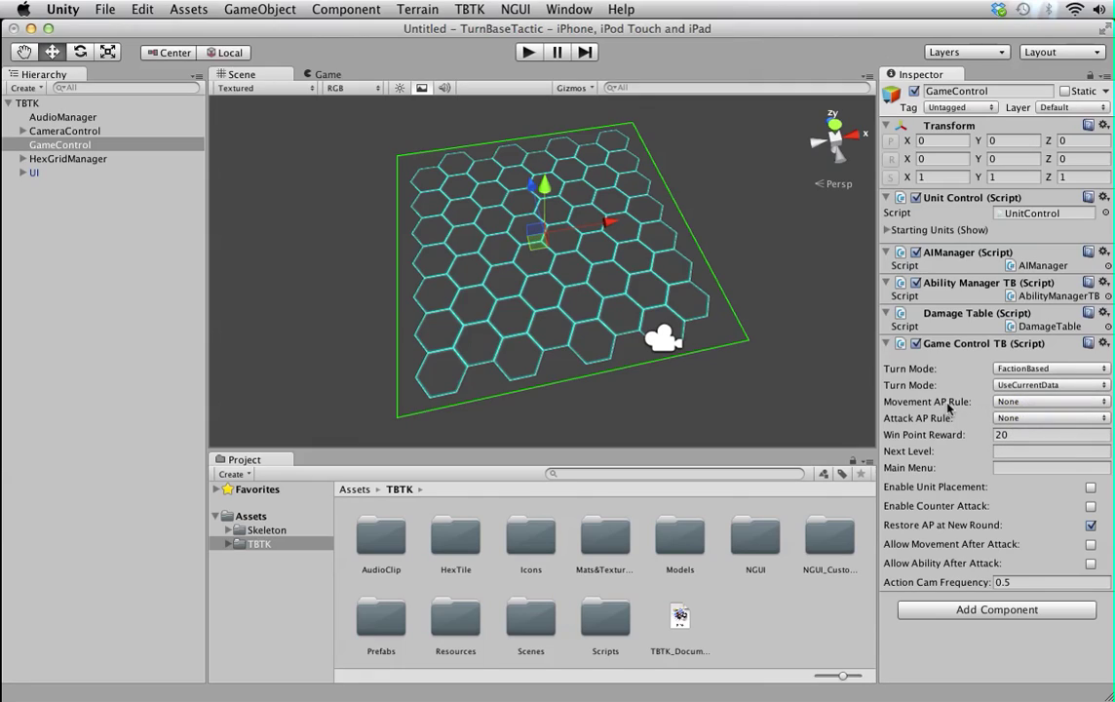
pyautogui.click(1010, 425)
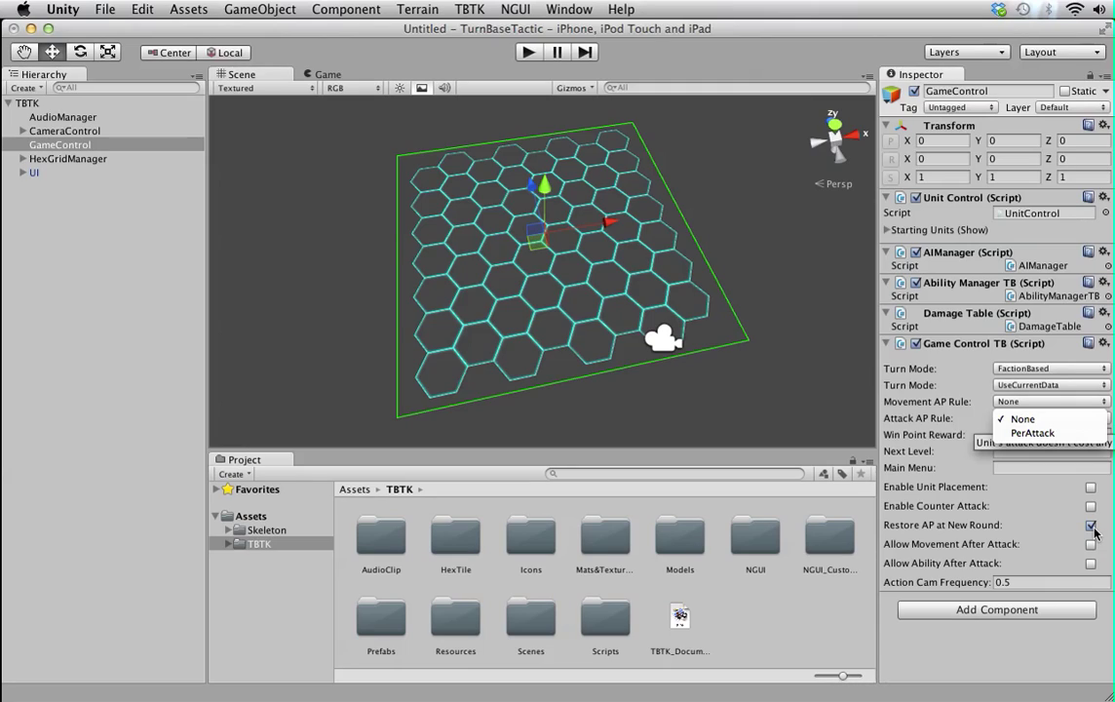
pyautogui.click(876, 478)
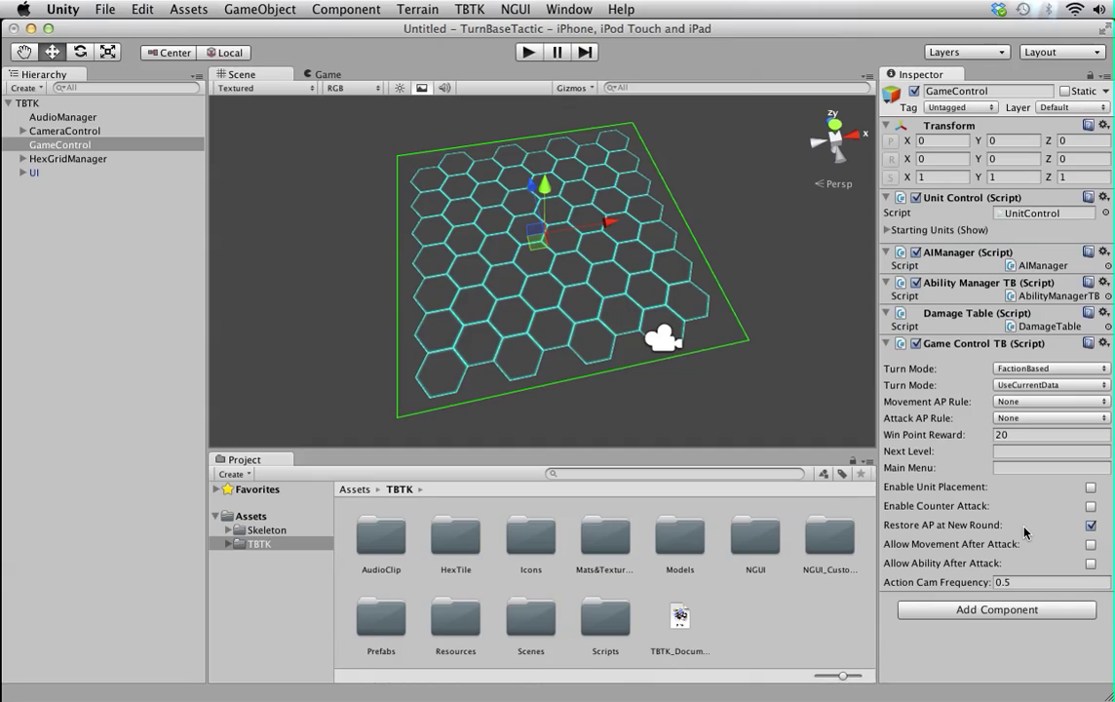
pyautogui.click(1091, 526)
pyautogui.click(1091, 526)
# Test the move-after-attack and ability-after-attack toggles, leave them off, and edit Action Cam Frequency.
pyautogui.moveTo(991, 495)
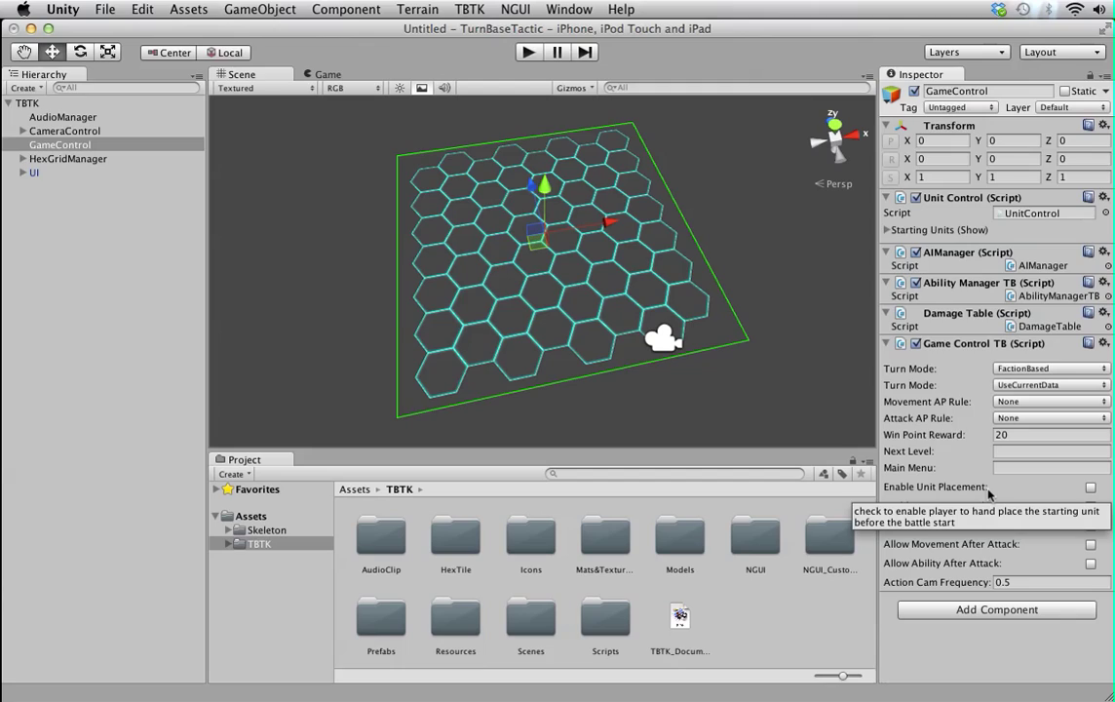
pyautogui.click(1090, 545)
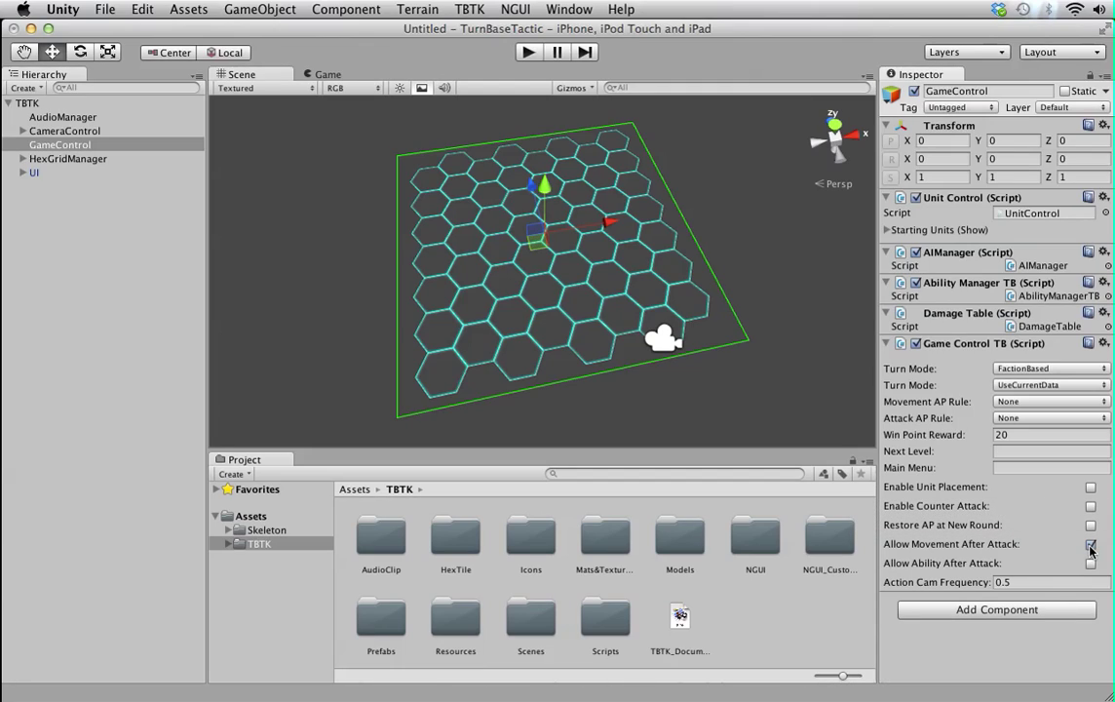
pyautogui.click(1090, 545)
pyautogui.click(1090, 564)
pyautogui.click(1090, 563)
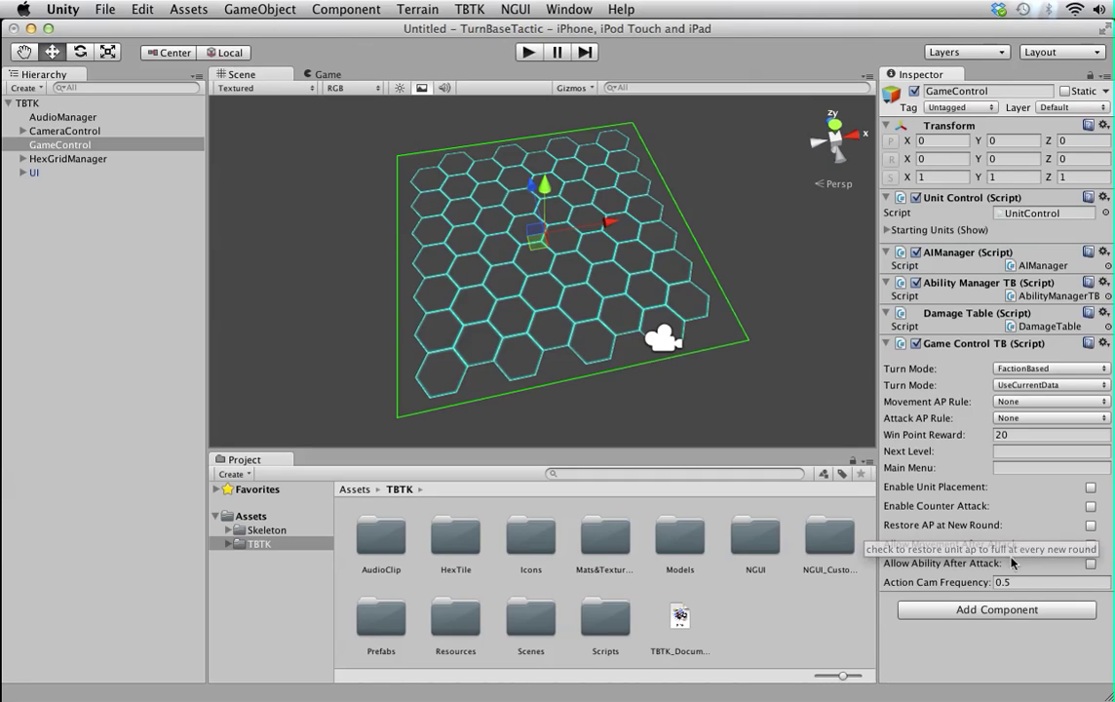
pyautogui.click(1017, 581)
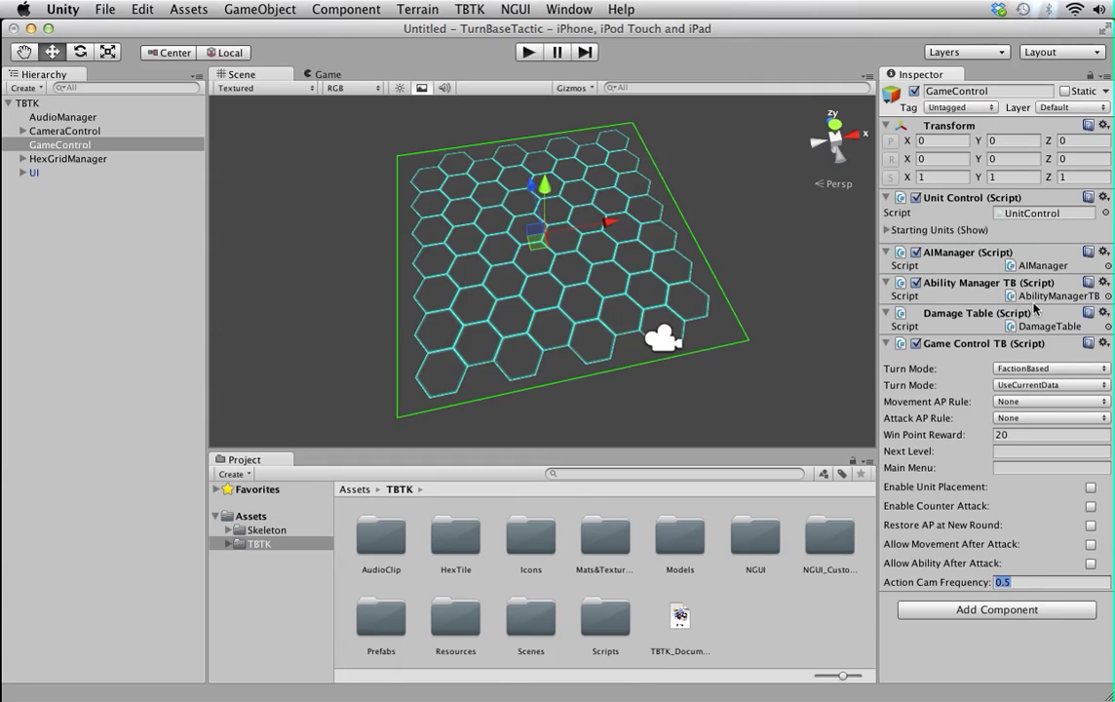
# Set Starting Units to 2, with unit0 as Guardian and unit1 as Ranger.
pyautogui.click(939, 231)
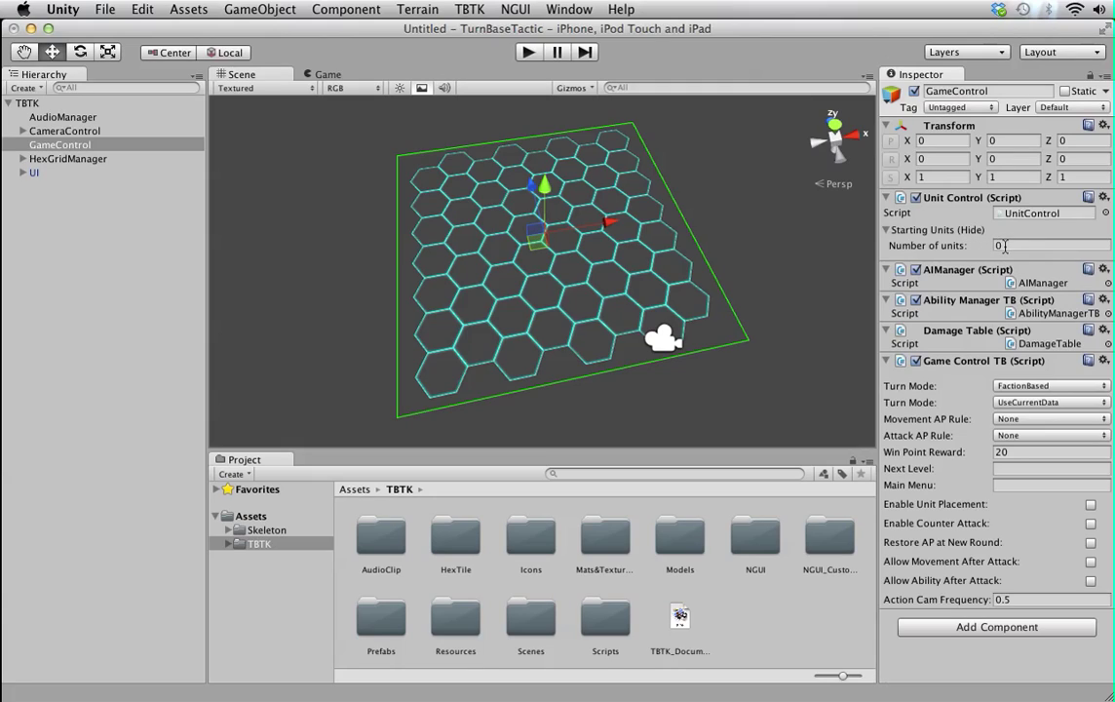
pyautogui.click(1005, 246)
pyautogui.write('2')
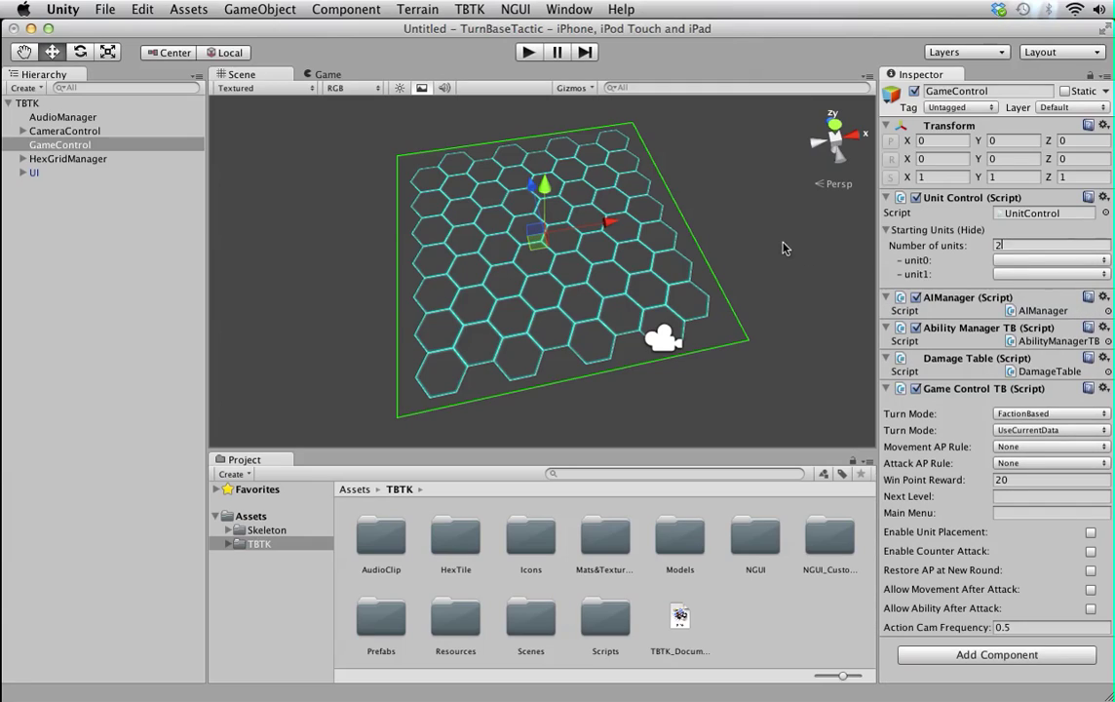
pyautogui.click(1007, 262)
pyautogui.click(1022, 146)
pyautogui.click(1051, 274)
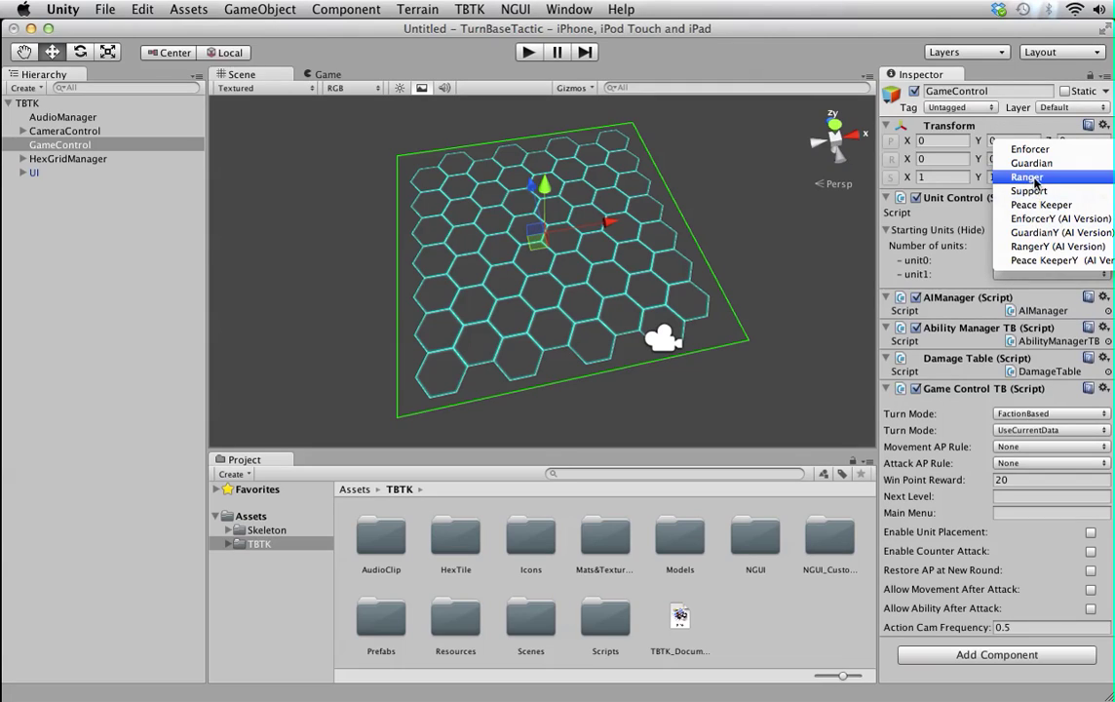
pyautogui.click(1036, 183)
pyautogui.click(532, 54)
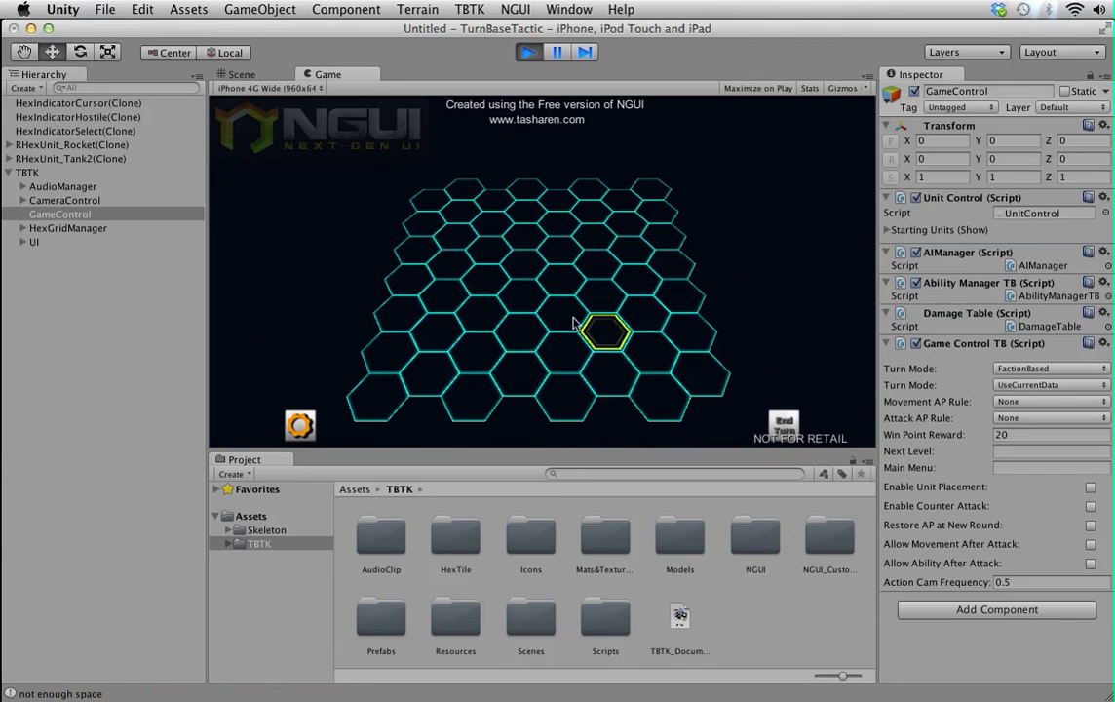
# Stop Play mode and select HexGridManager to show its grid size 2.5 and 8×8 area.
pyautogui.click(530, 54)
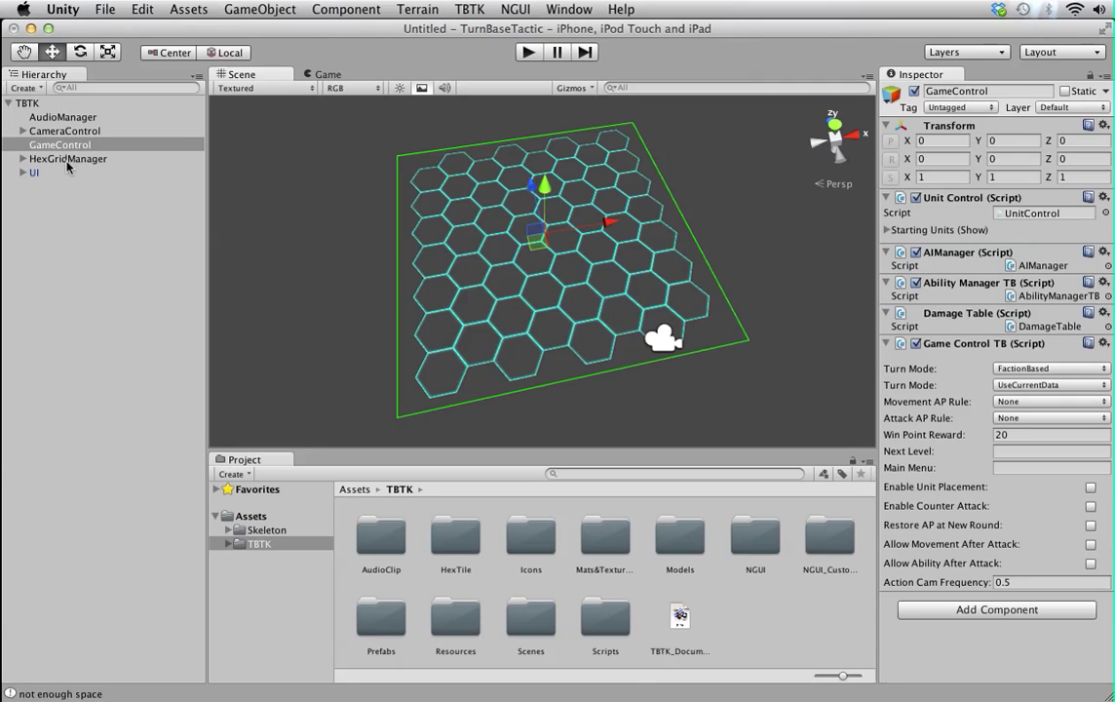
pyautogui.click(67, 158)
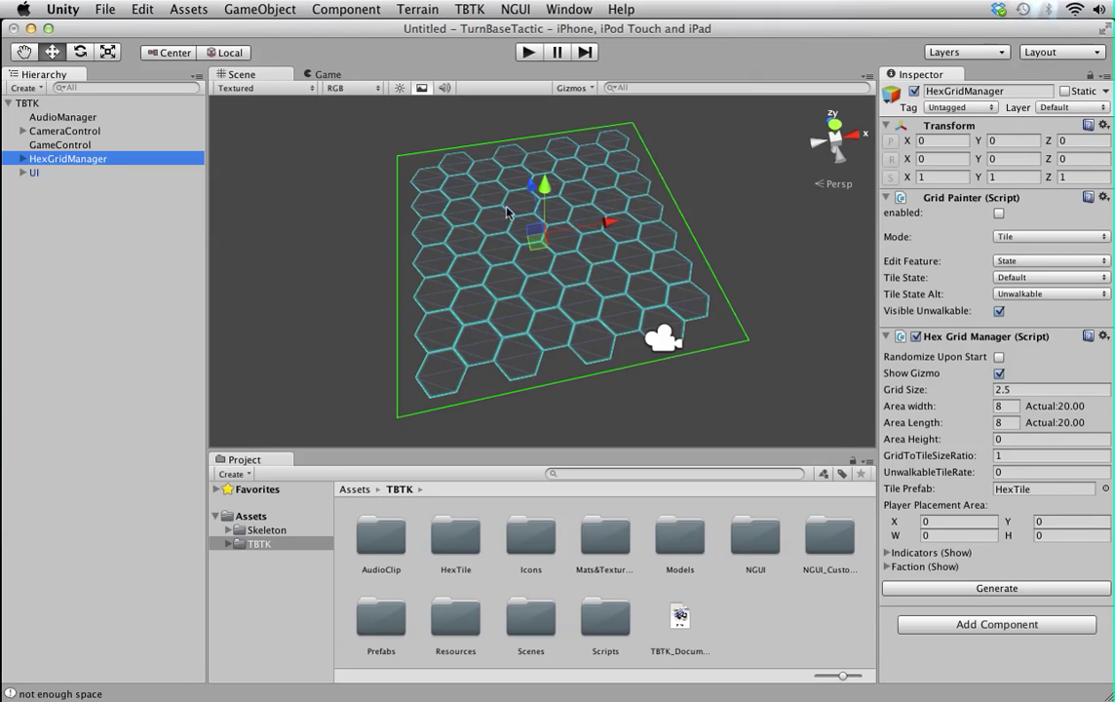
# Set the unwalkable tile rate to 0.2 and regenerate the grid several times.
pyautogui.click(1006, 591)
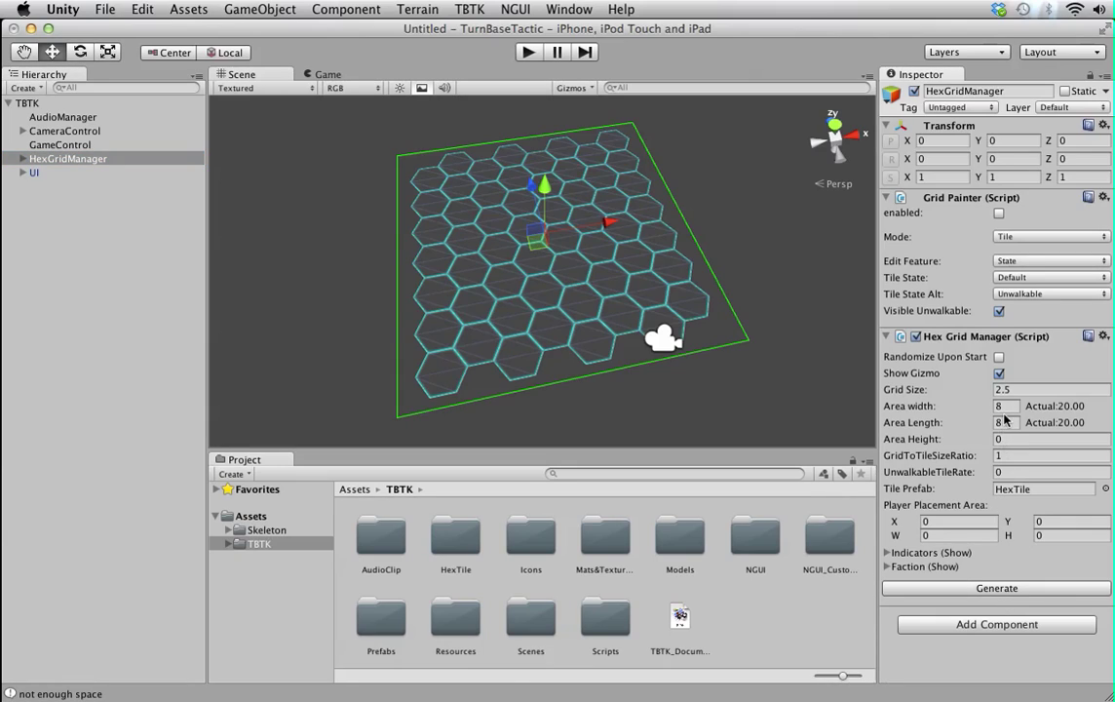
pyautogui.click(1007, 471)
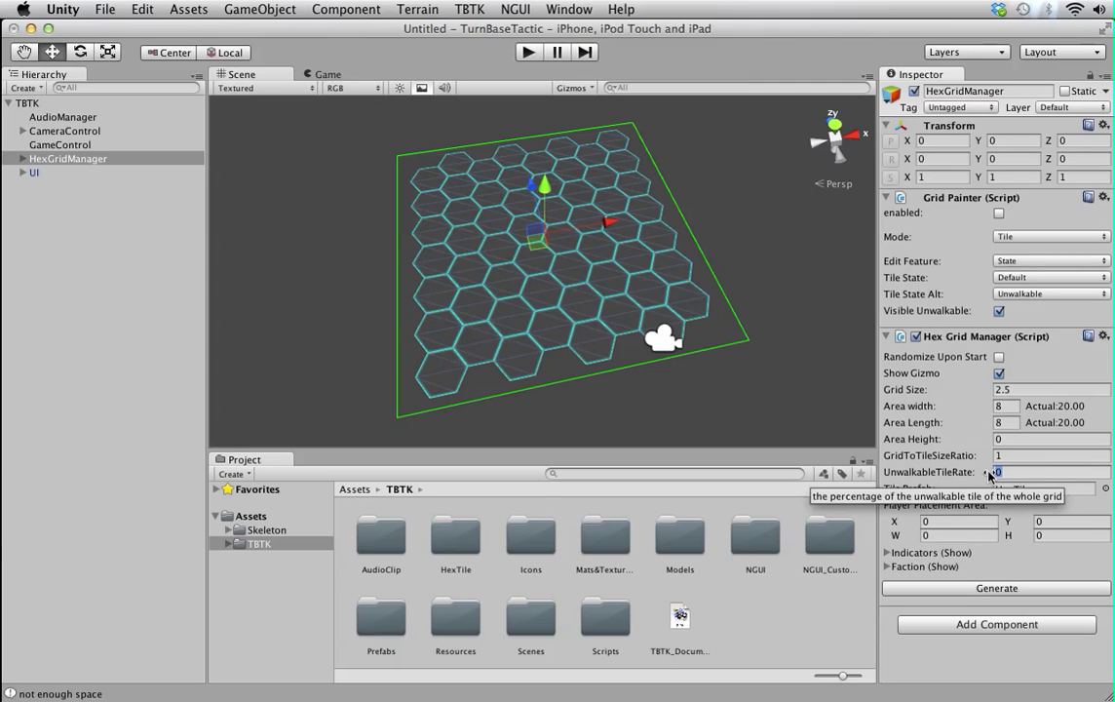
pyautogui.write('.2')
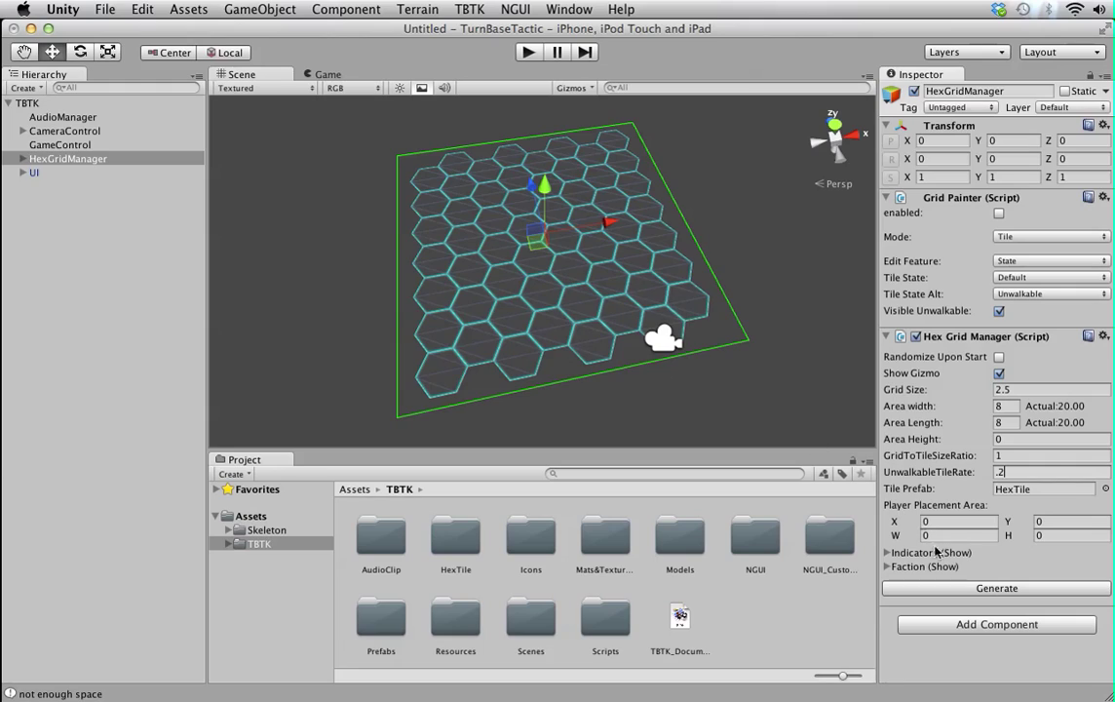
pyautogui.click(975, 590)
pyautogui.click(975, 590)
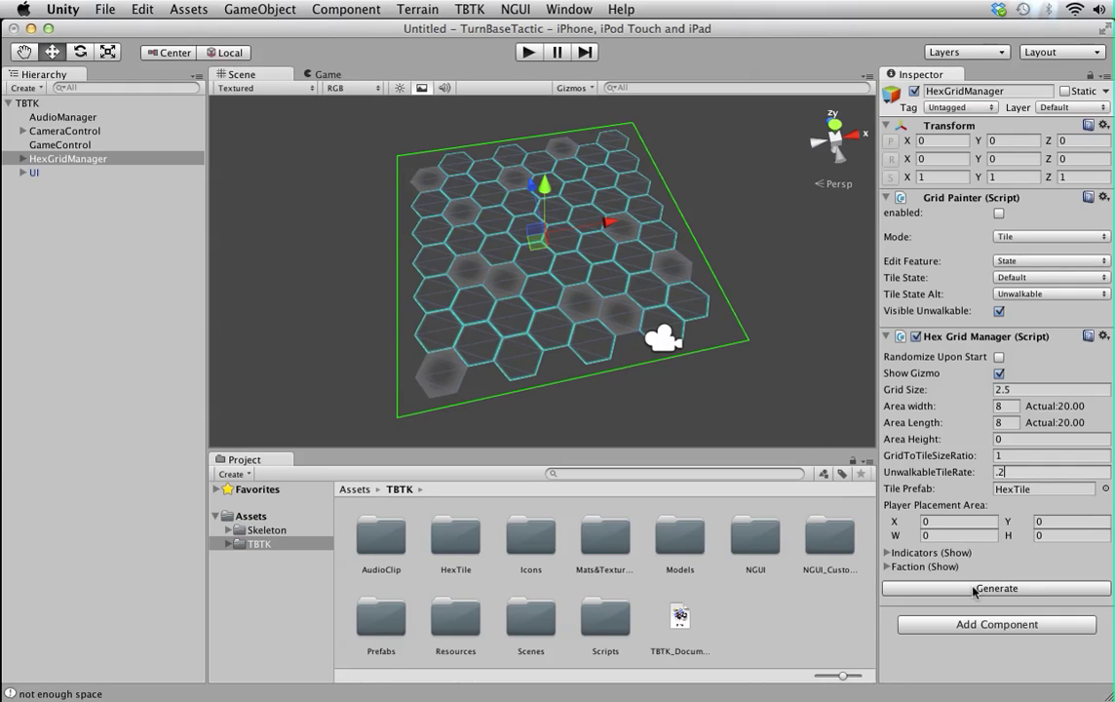
pyautogui.click(975, 590)
pyautogui.click(975, 590)
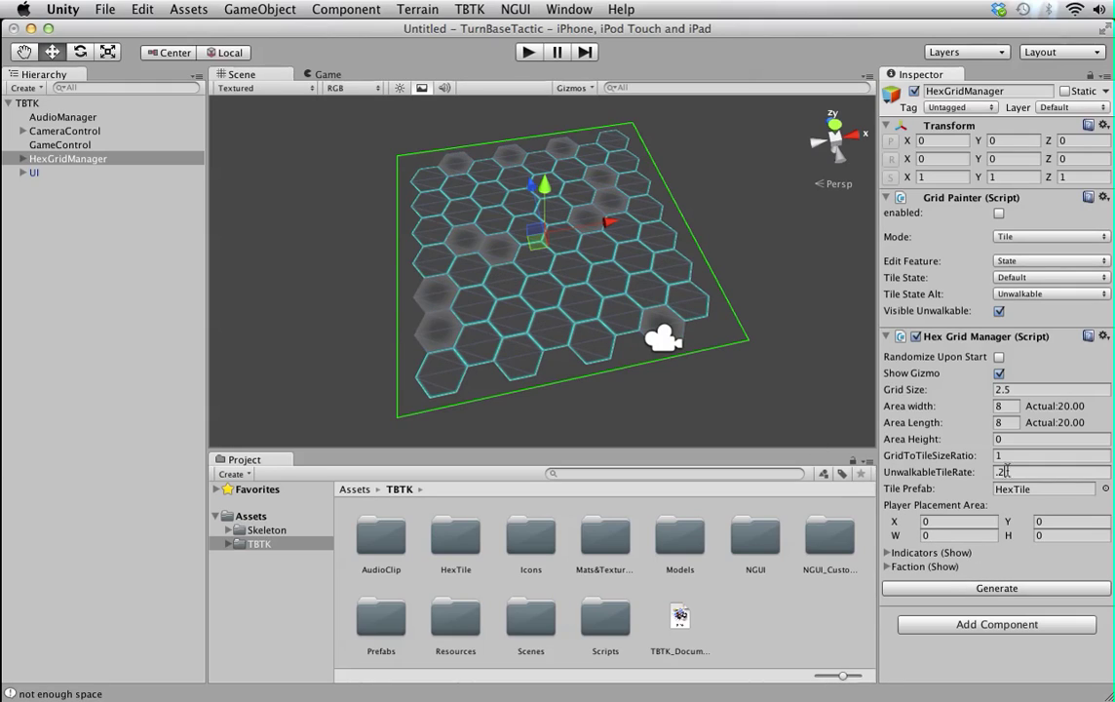
# Resize the area to 5 by 5, regenerate, and start editing the width.
pyautogui.click(990, 409)
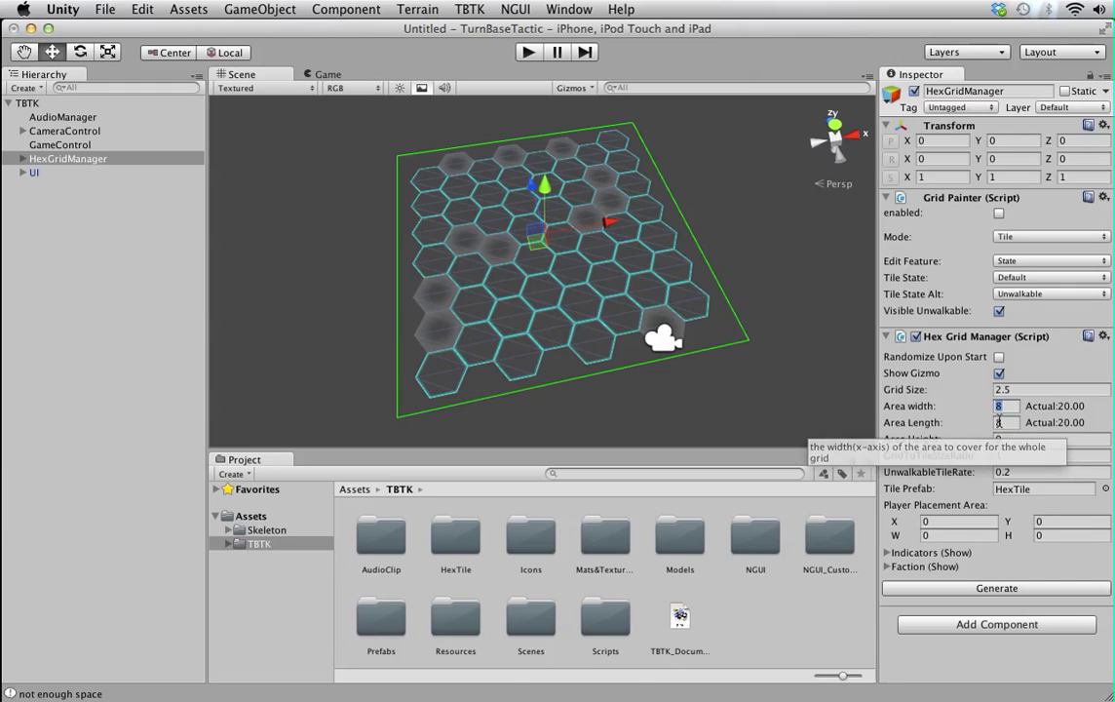
pyautogui.write('5')
pyautogui.click(1013, 423)
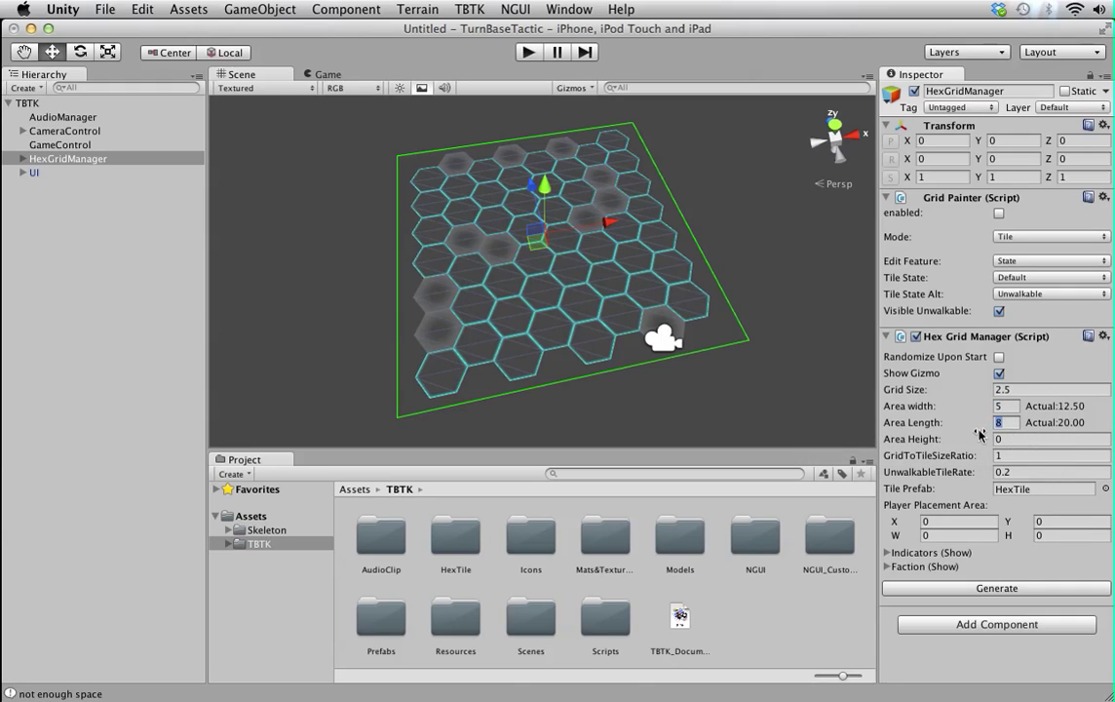
pyautogui.write('5')
pyautogui.click(1023, 590)
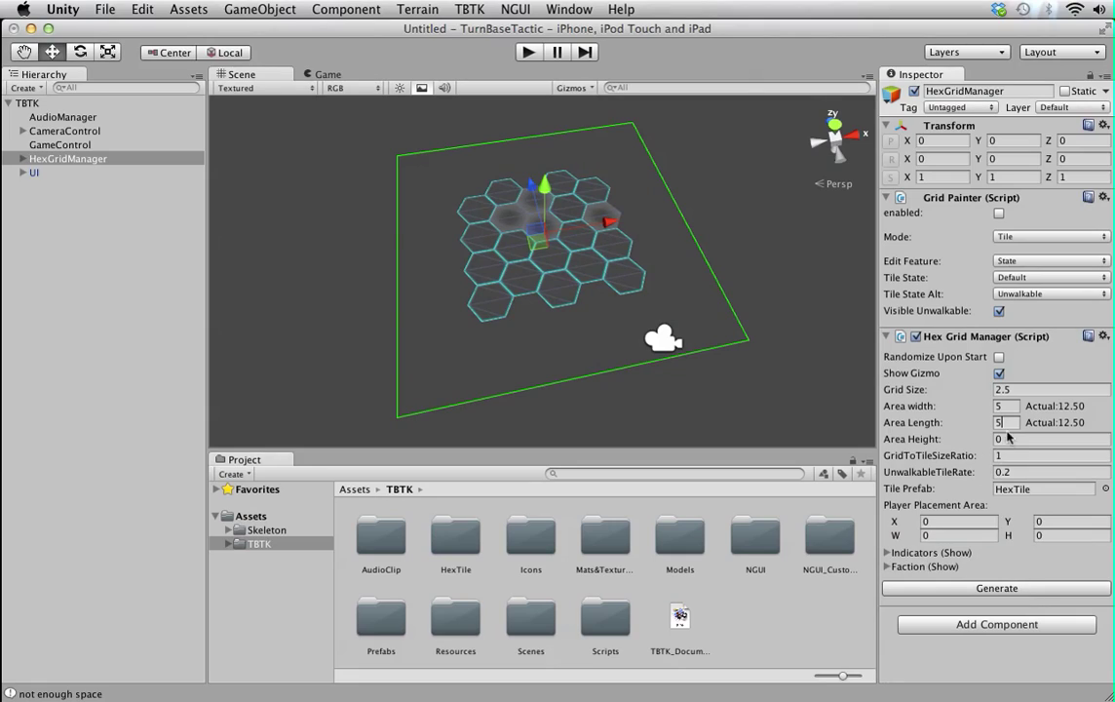
pyautogui.click(990, 407)
# Set area width to 15, then try grid size 3 and 1, regenerating each time.
pyautogui.write('1')
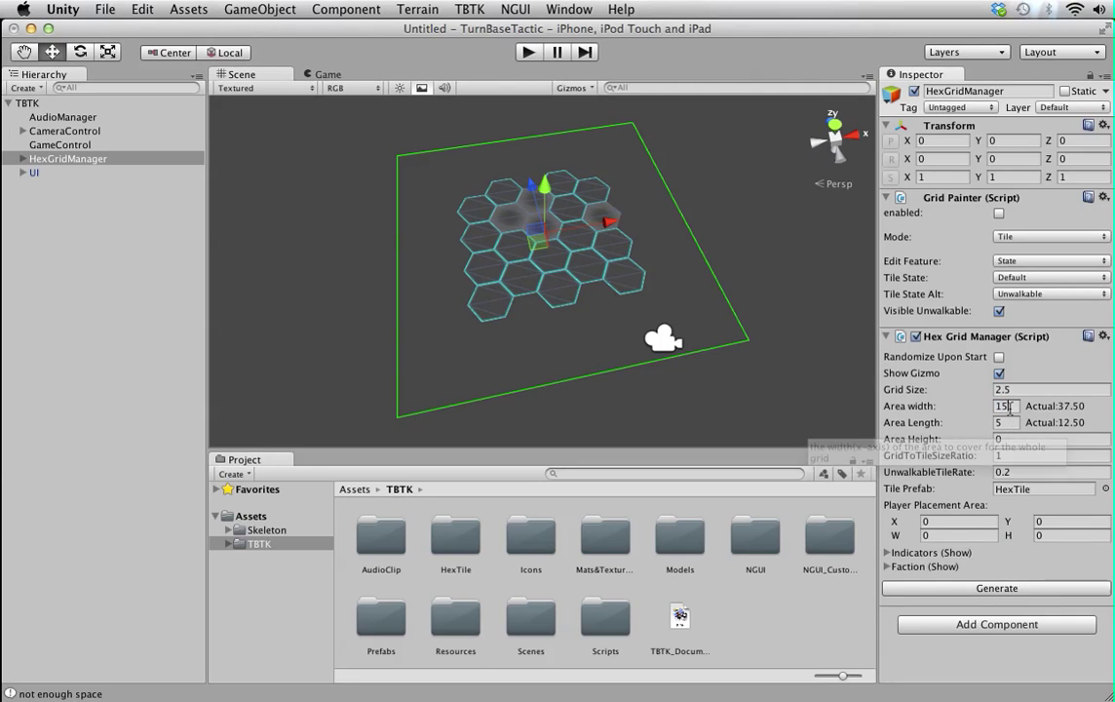
pyautogui.click(1005, 589)
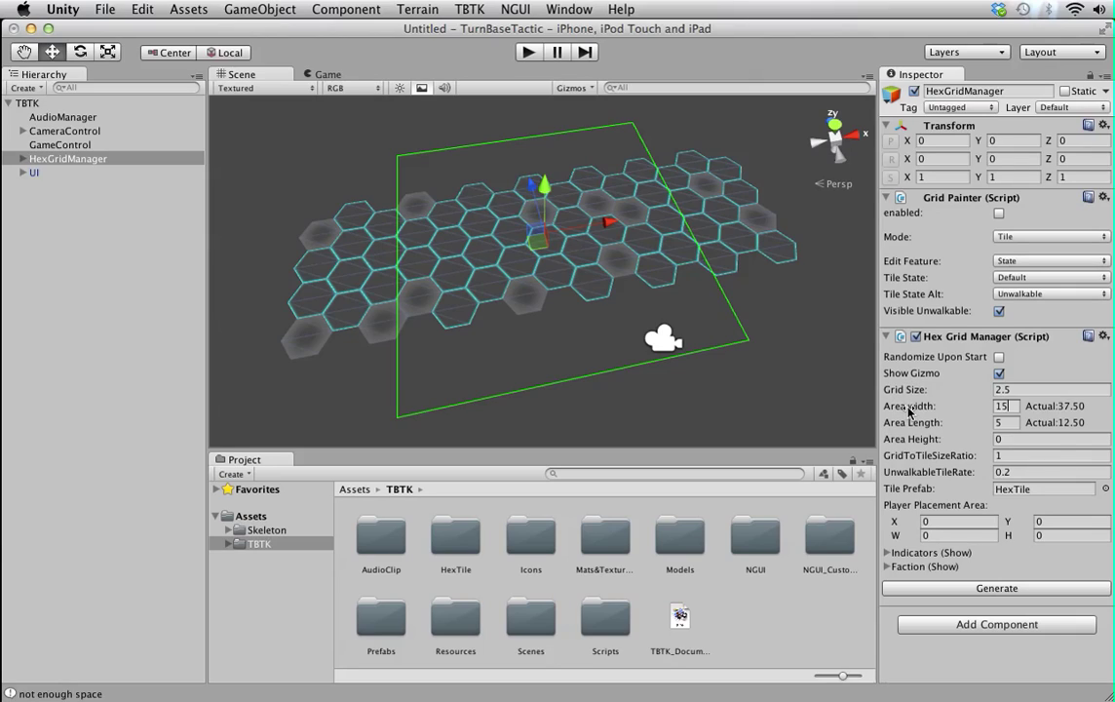
pyautogui.click(984, 392)
pyautogui.click(987, 391)
pyautogui.write('3')
pyautogui.click(1015, 589)
pyautogui.press('BackSpace')
pyautogui.write('1')
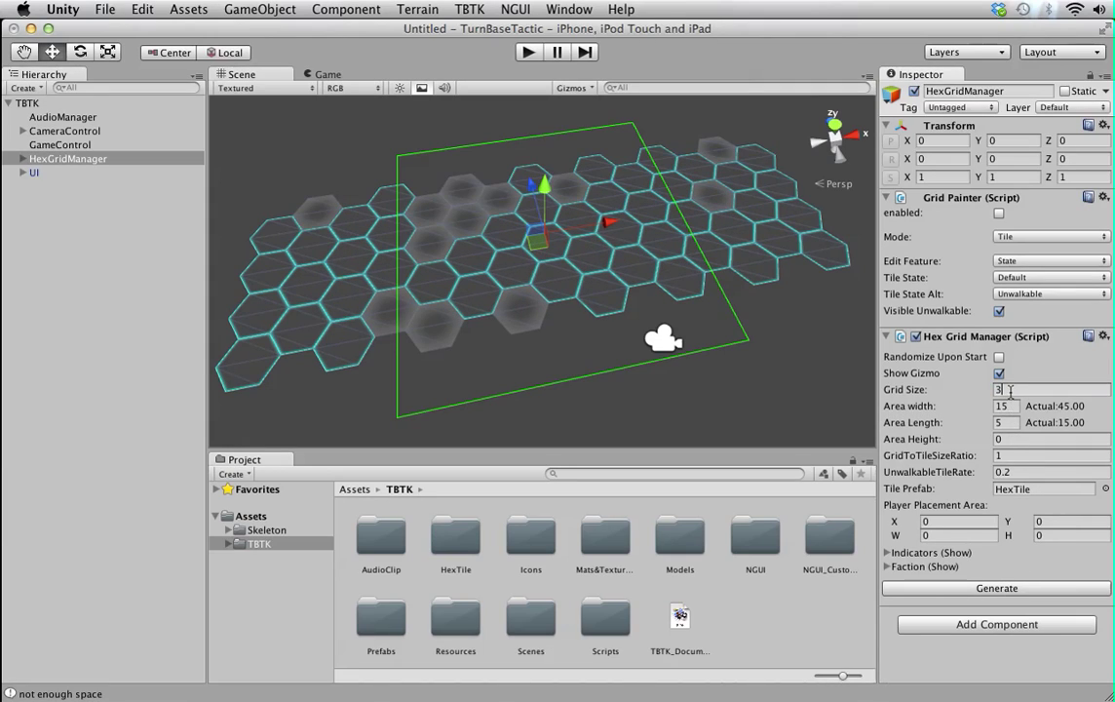
pyautogui.click(1010, 588)
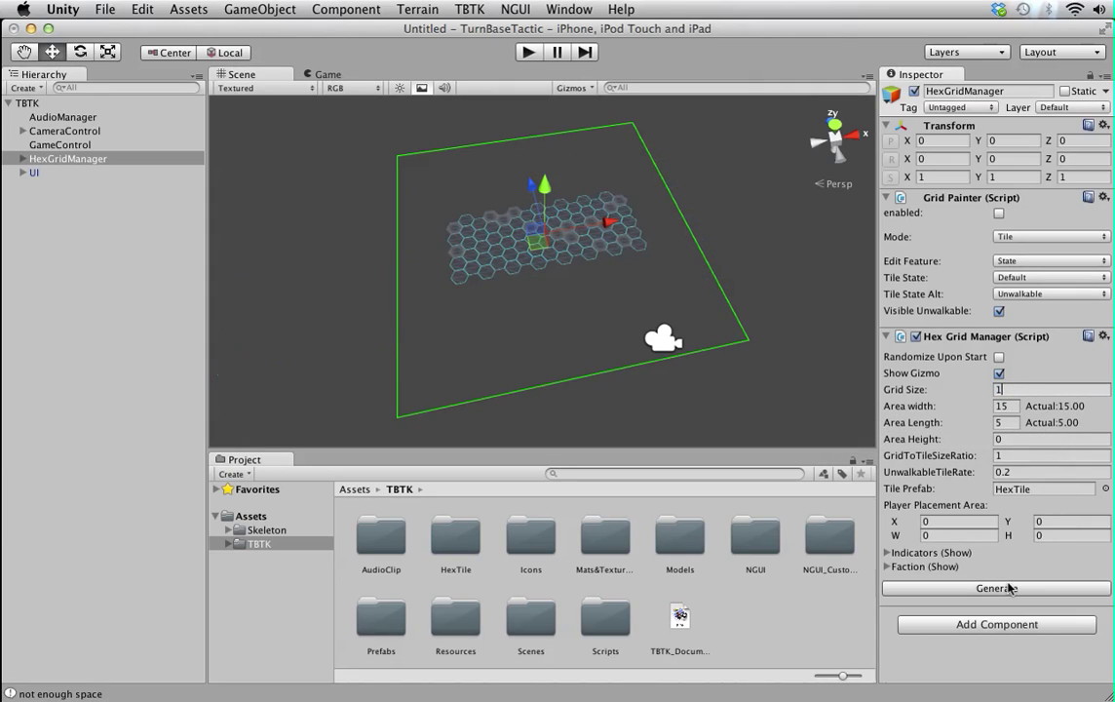
# Raise area height to 2 and regenerate, then reset it to 0 and regenerate.
pyautogui.click(1003, 440)
pyautogui.write('2')
pyautogui.click(1012, 589)
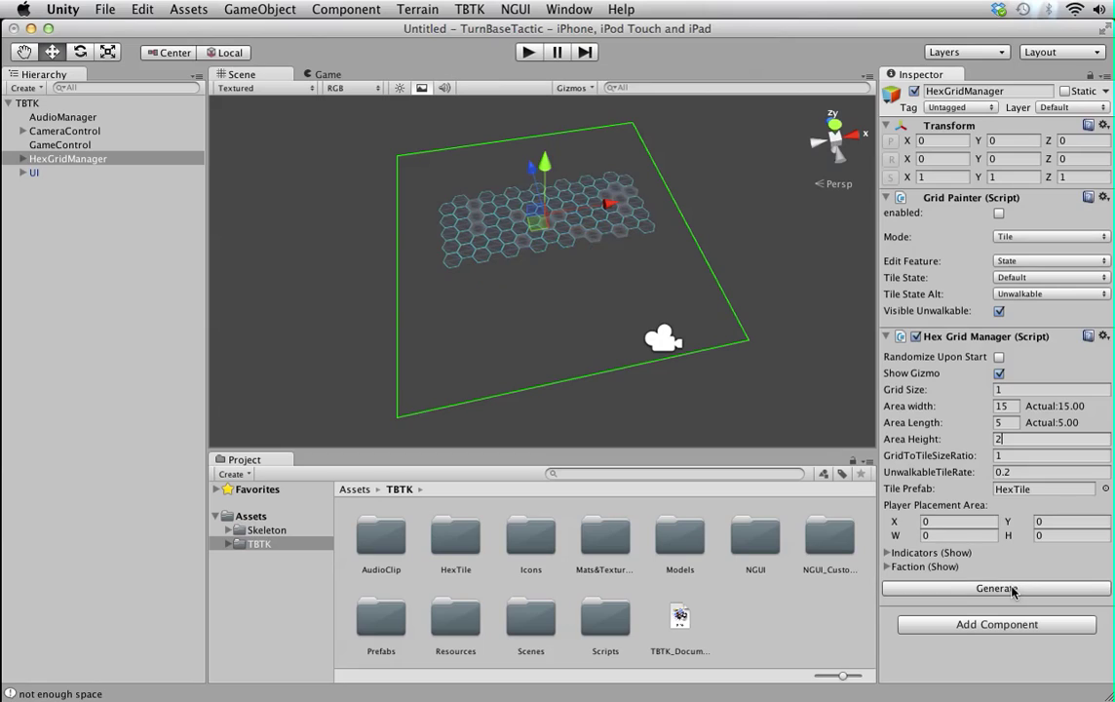
pyautogui.press('BackSpace')
pyautogui.write('0')
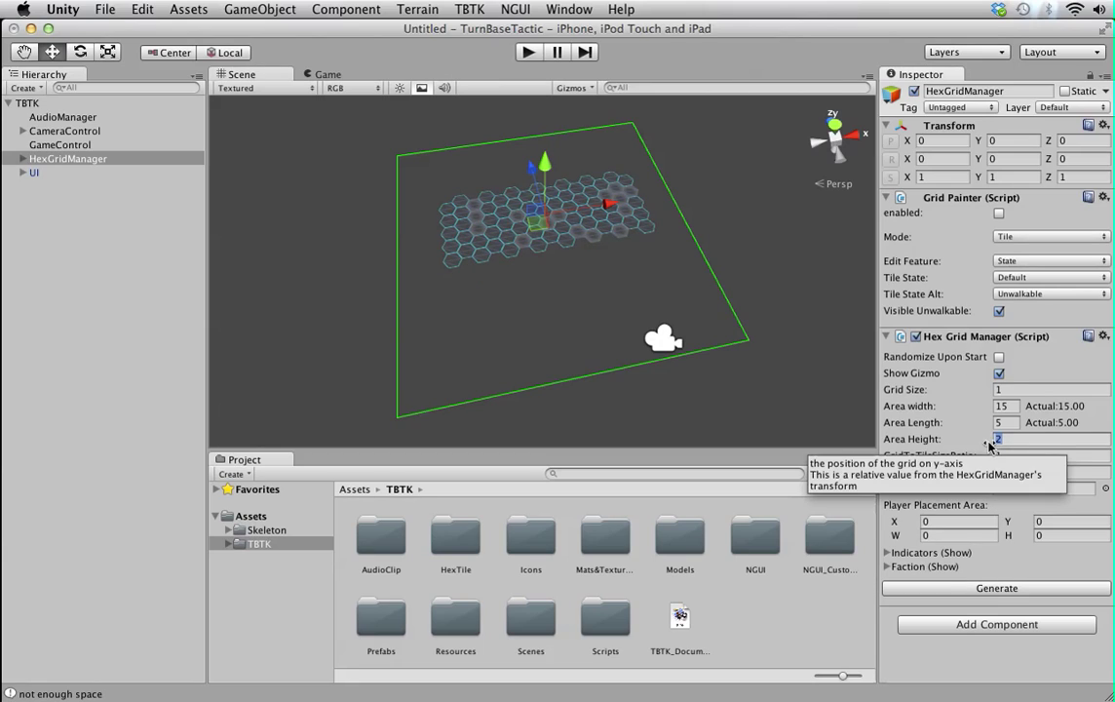
pyautogui.click(1004, 588)
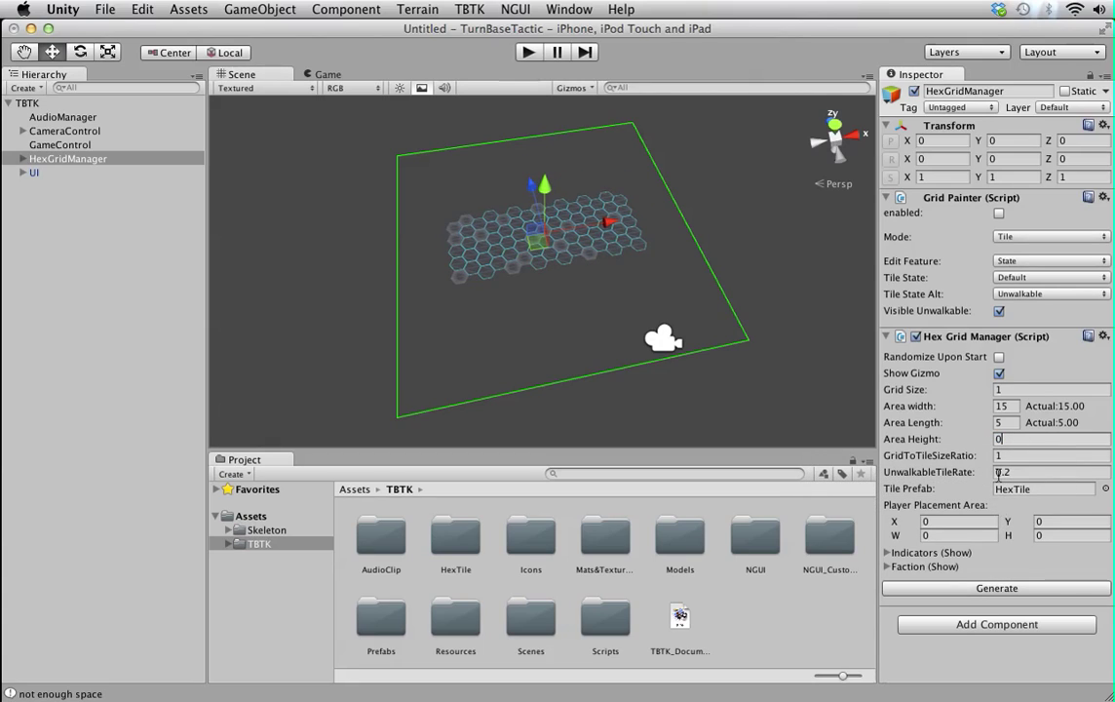
# Change the grid size to 2 and regenerate the hex grid.
pyautogui.click(997, 455)
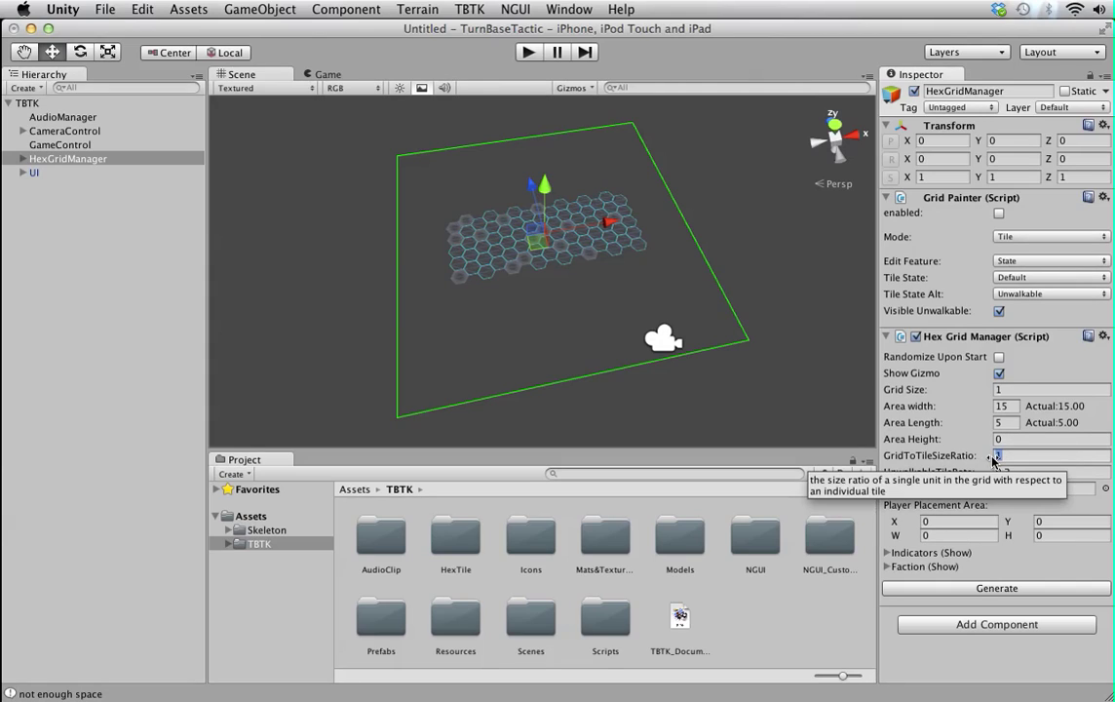
pyautogui.click(998, 389)
pyautogui.write('2')
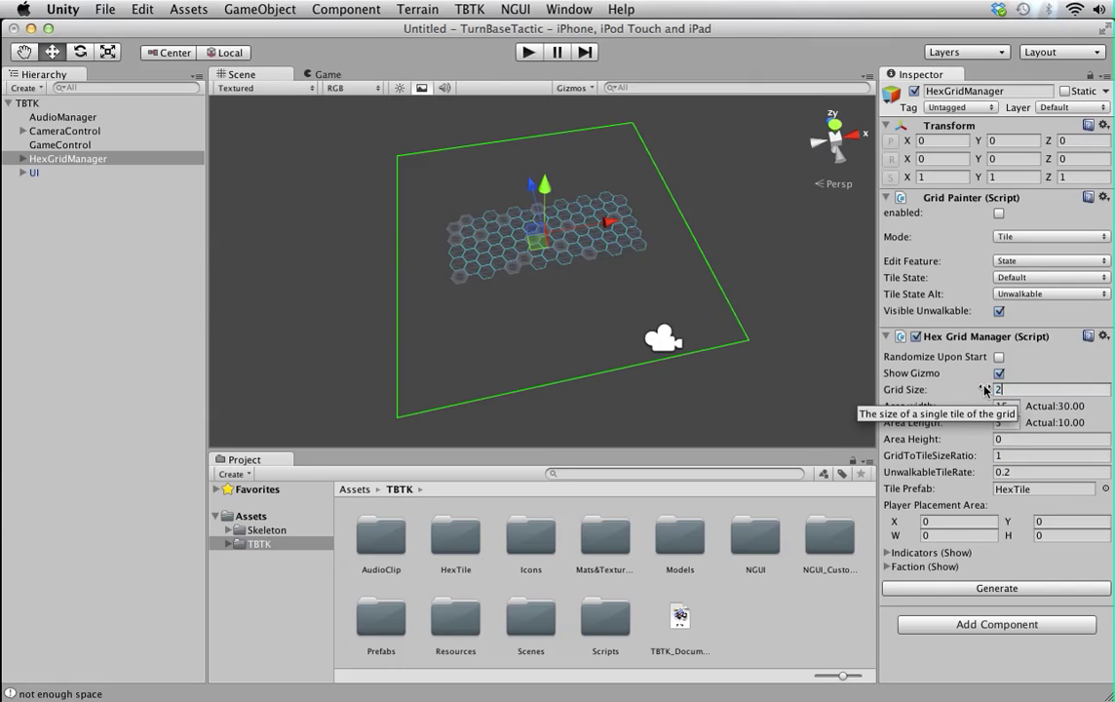
pyautogui.click(995, 456)
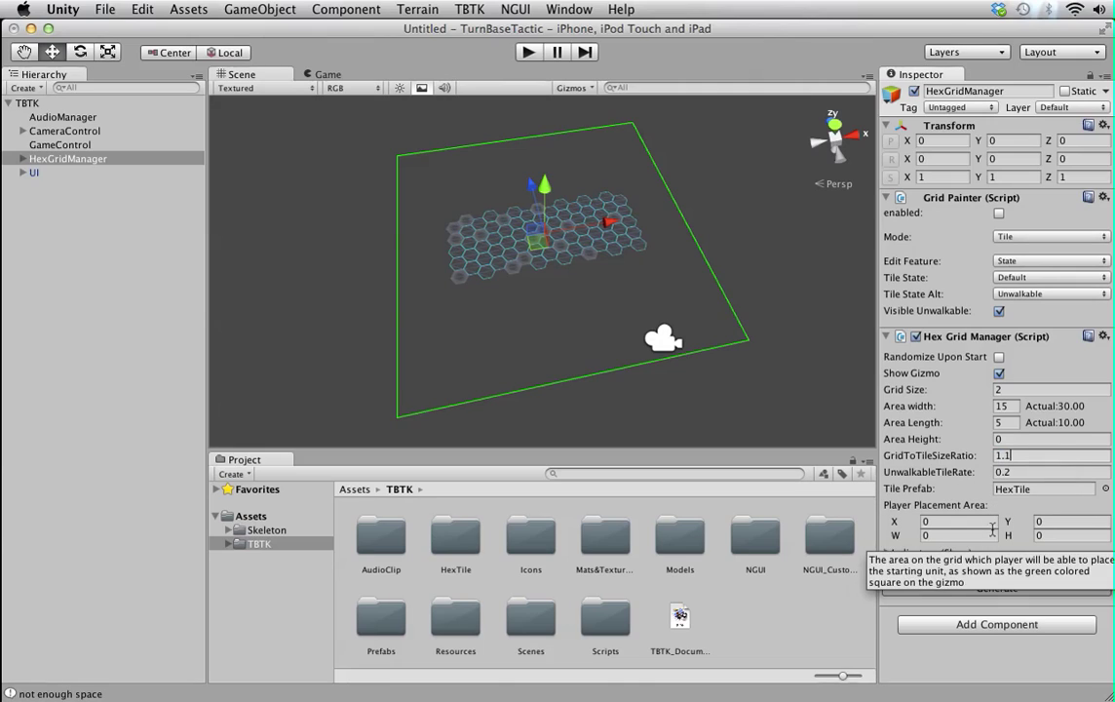
pyautogui.click(996, 588)
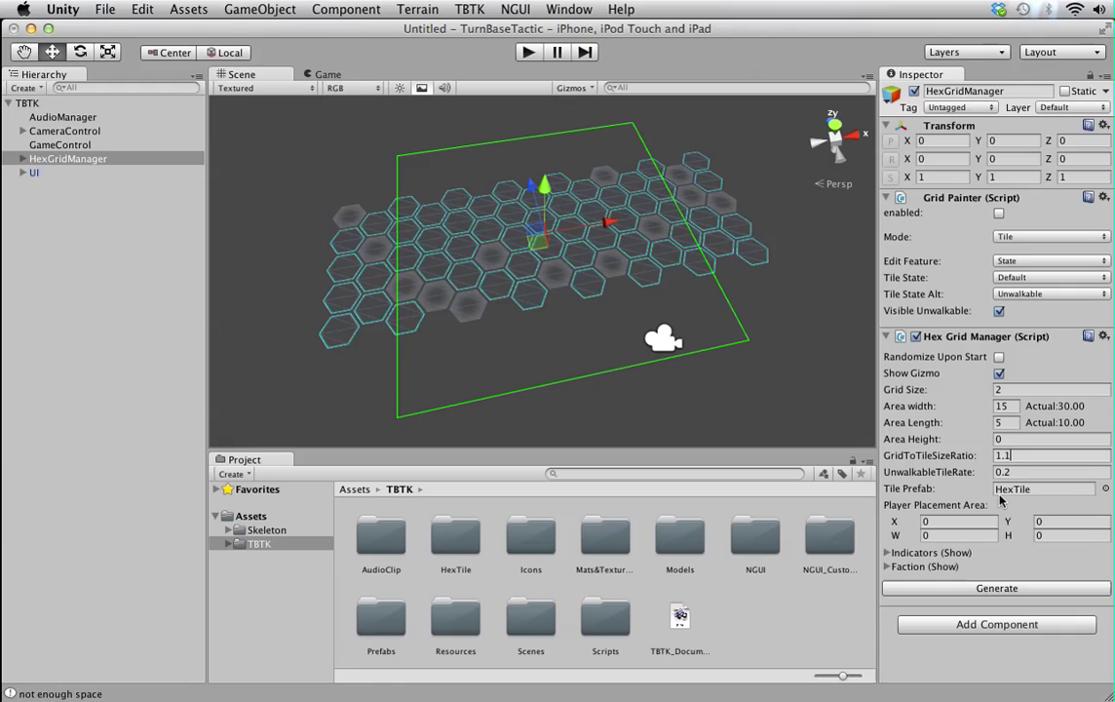
# Set GridToTileSizeRatio to 0.9, regenerate, then clear the ratio field.
pyautogui.click(1006, 590)
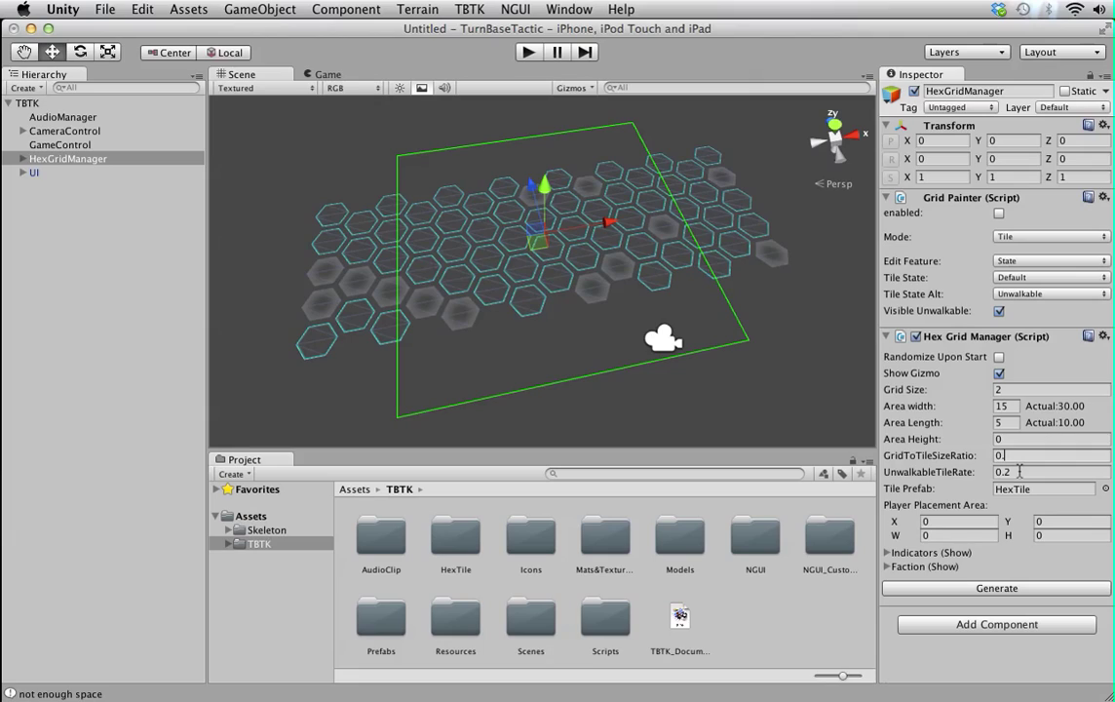
pyautogui.write('0.9')
pyautogui.click(1000, 589)
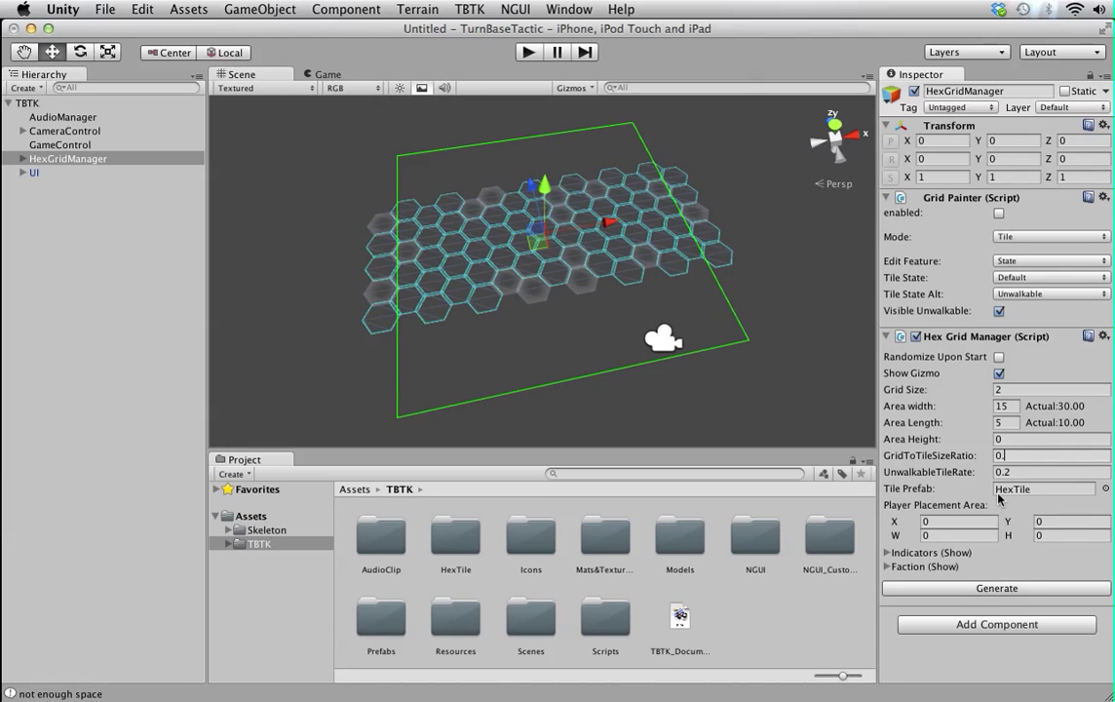
pyautogui.click(1004, 589)
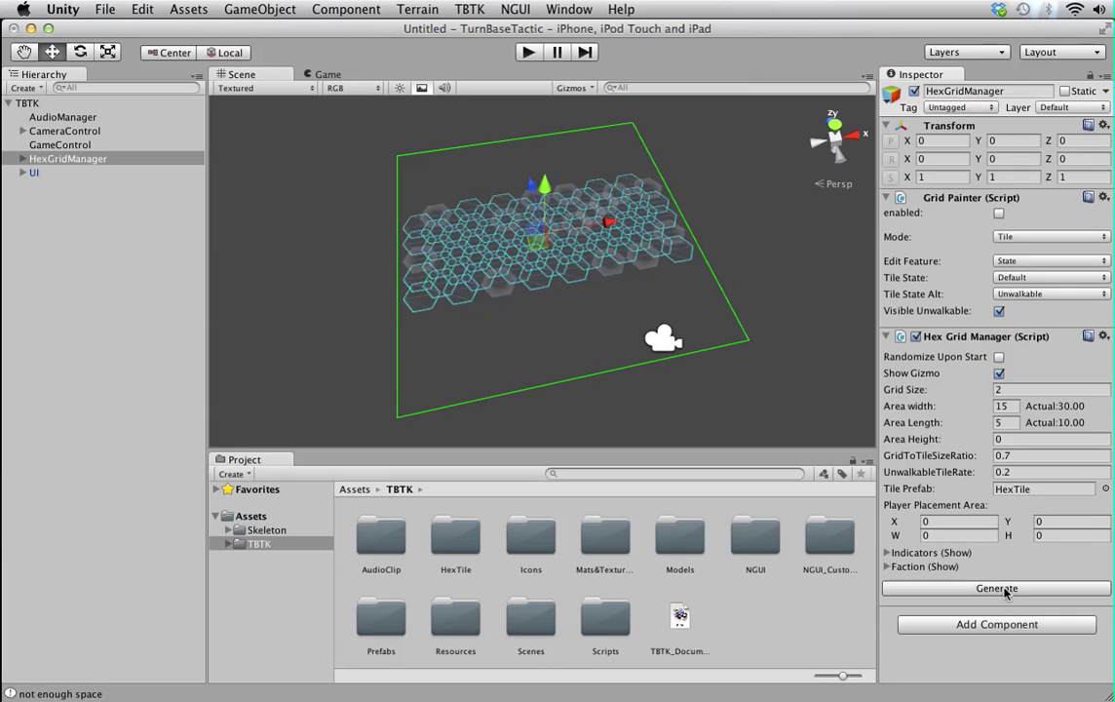
pyautogui.click(1011, 456)
pyautogui.press('BackSpace')
# Locate the HexTile prefab in Resources and inspect several generated tiles, including HexTile13 and HexTile15.
pyautogui.click(1063, 489)
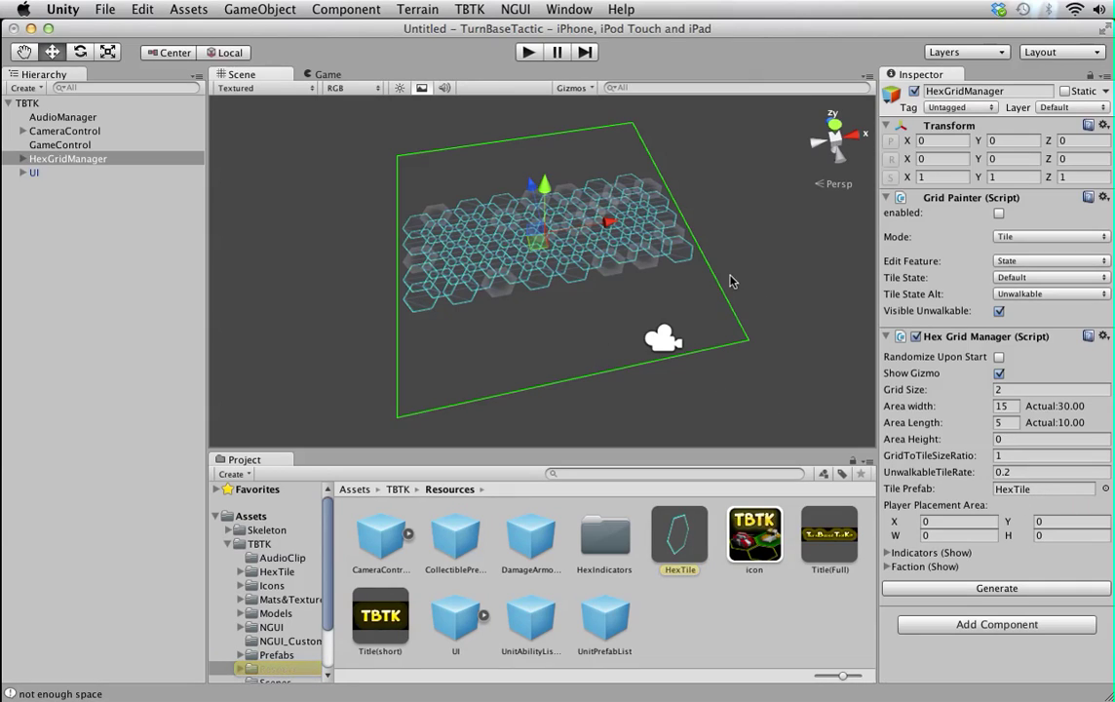
pyautogui.click(60, 195)
pyautogui.click(435, 304)
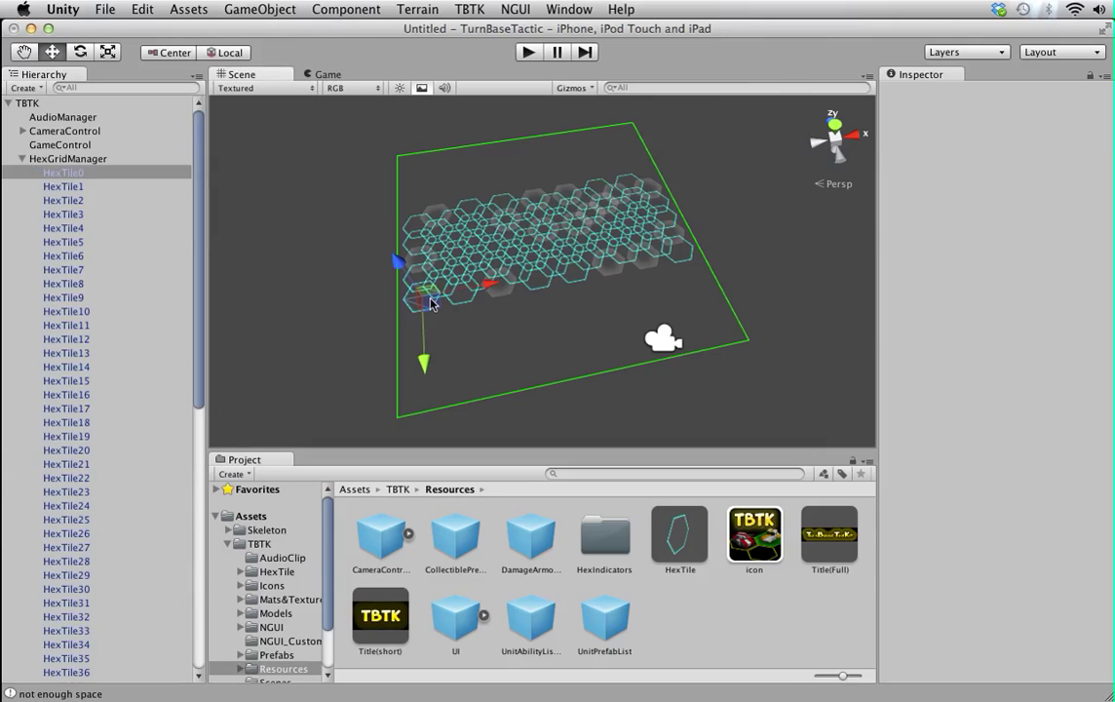
pyautogui.click(93, 255)
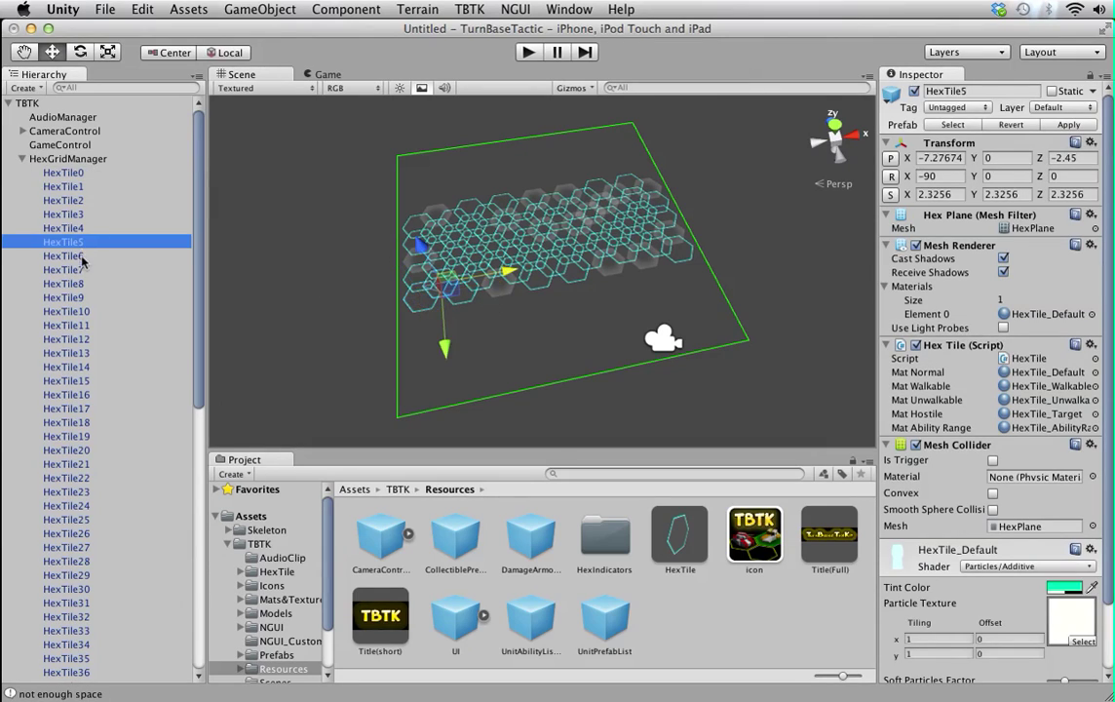
pyautogui.click(68, 269)
pyautogui.click(68, 310)
pyautogui.click(68, 353)
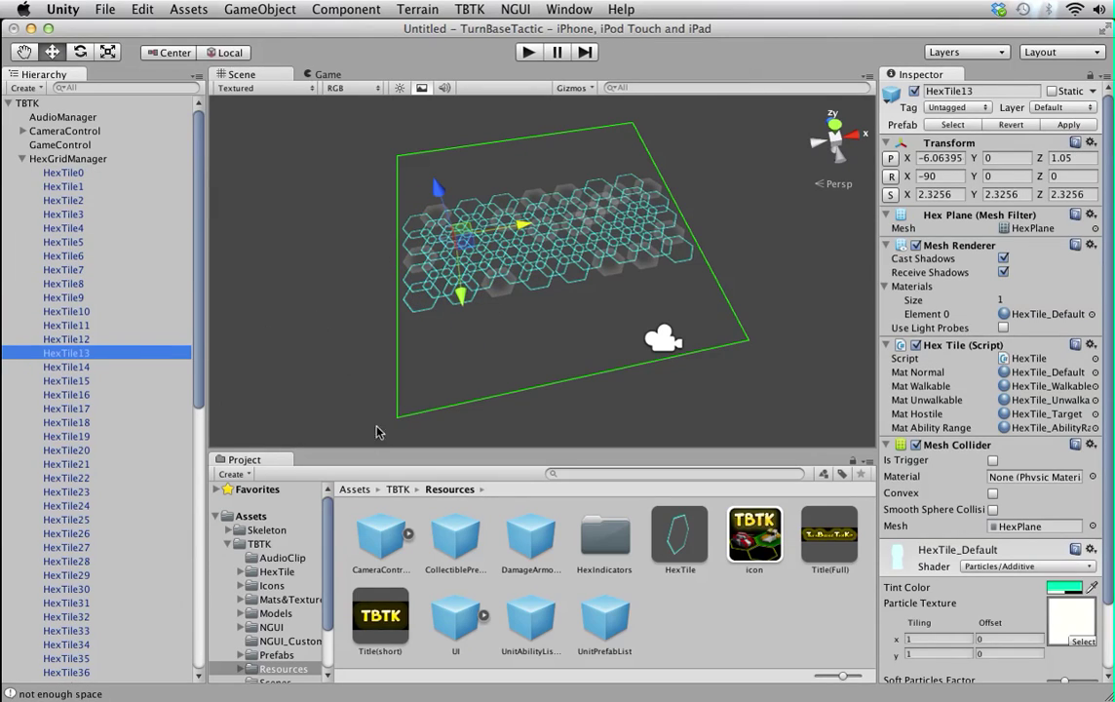
pyautogui.click(68, 381)
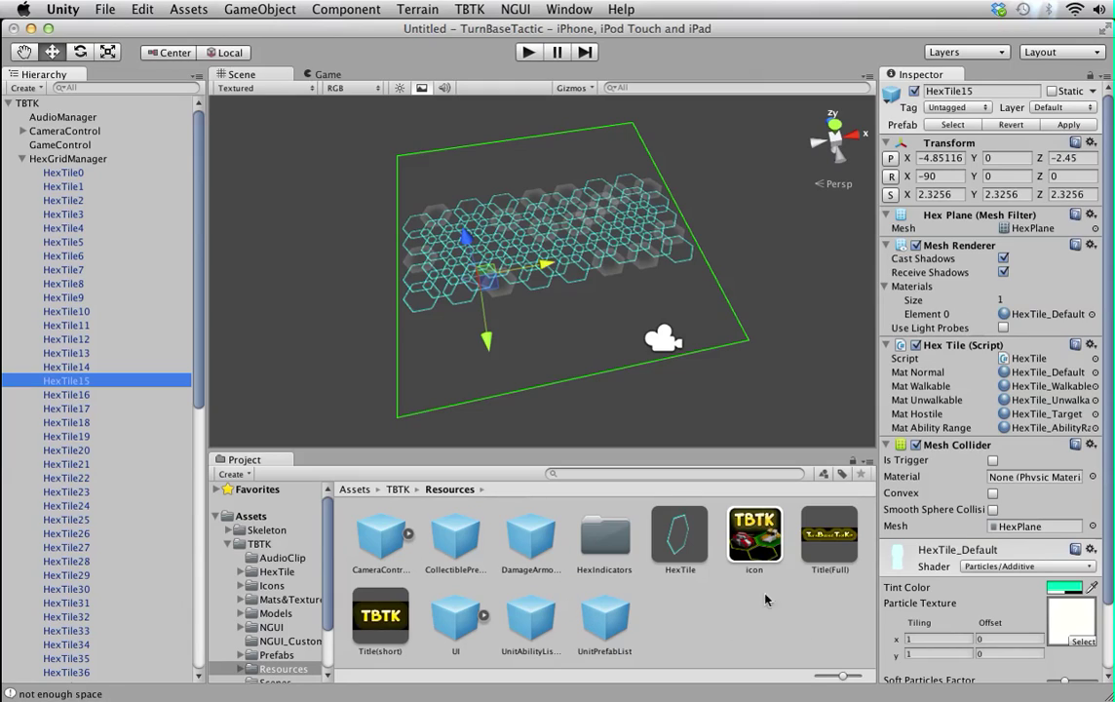
# Inspect the HexTile prefab asset, then collapse the tile list and reselect HexGridManager.
pyautogui.click(699, 533)
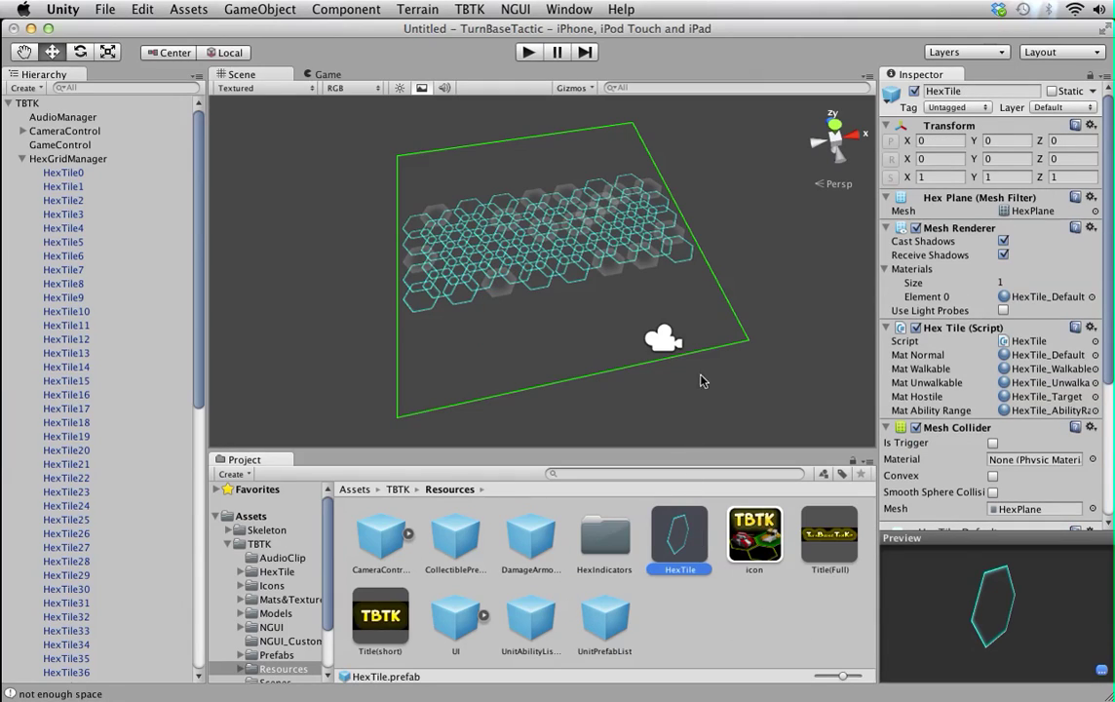
pyautogui.click(764, 278)
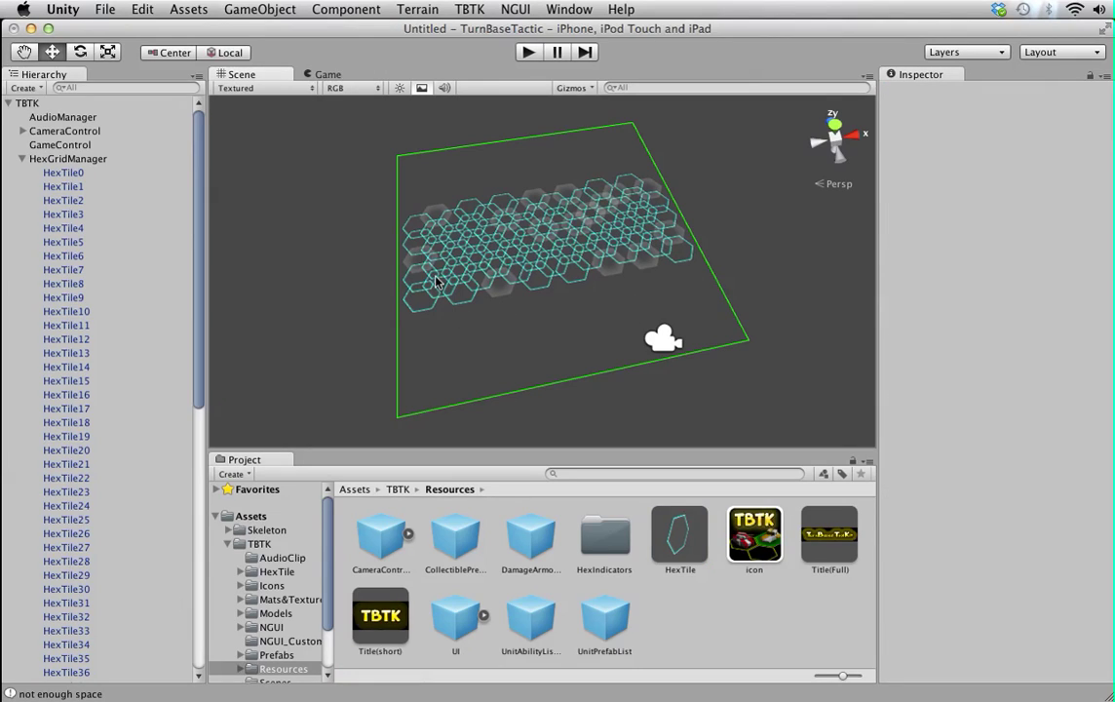
pyautogui.click(21, 159)
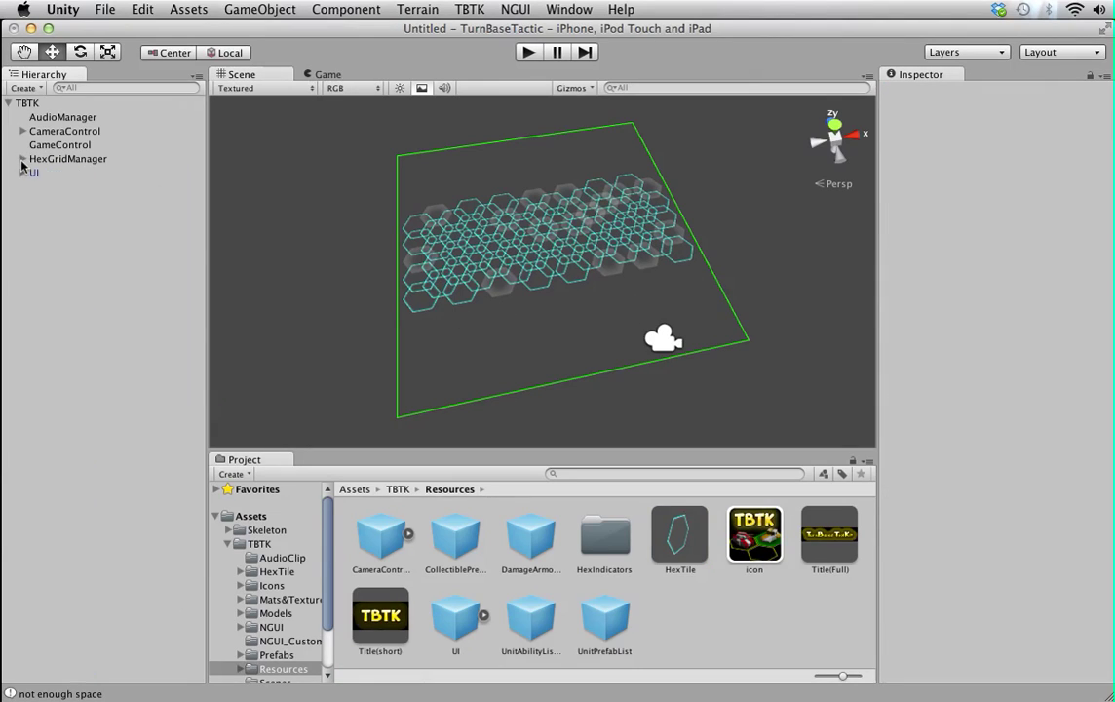
pyautogui.click(78, 159)
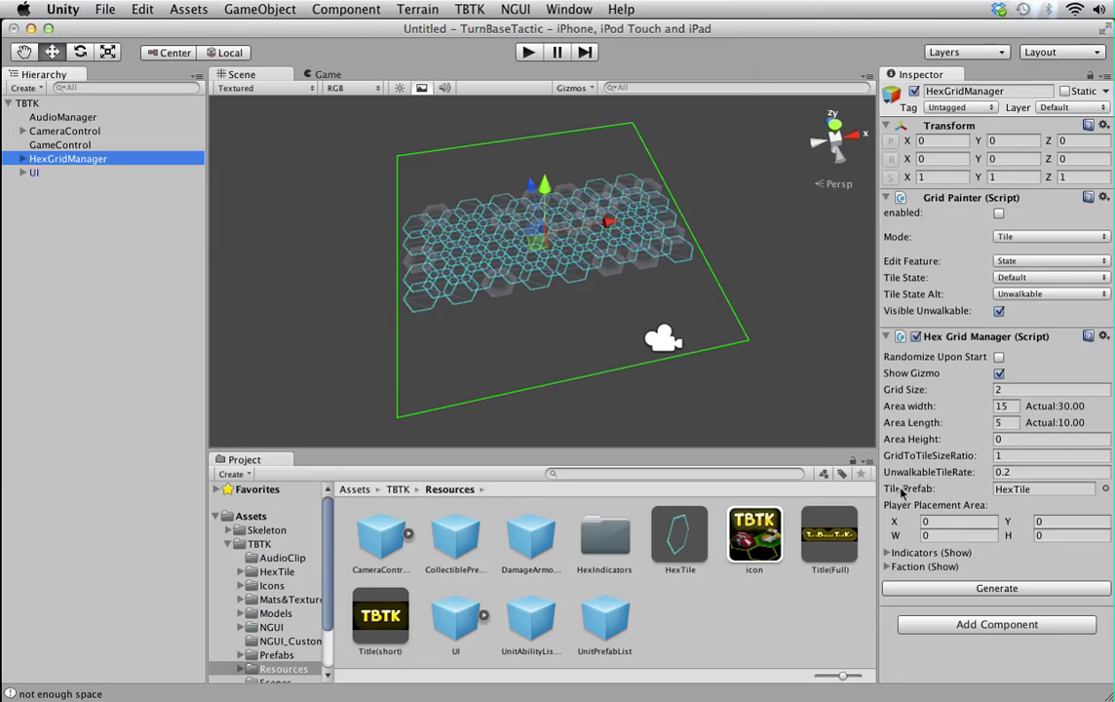
# Regenerate the hex grid at ratio 1, then glance at GameControl before returning to HexGridManager.
pyautogui.click(889, 554)
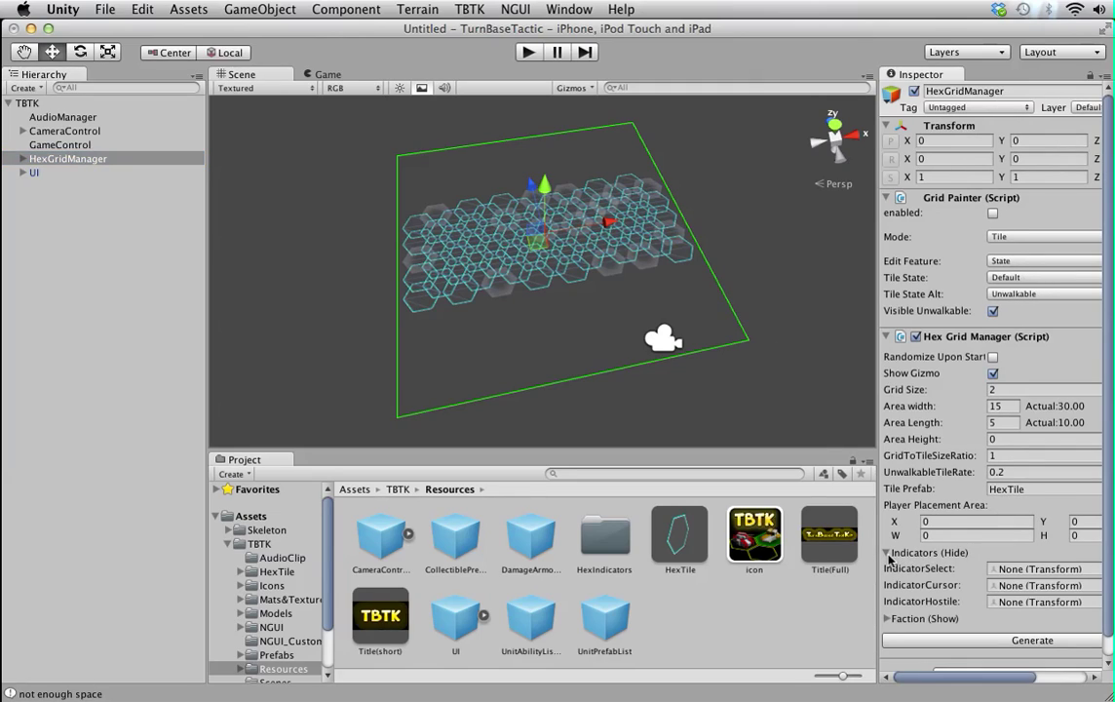
pyautogui.click(889, 556)
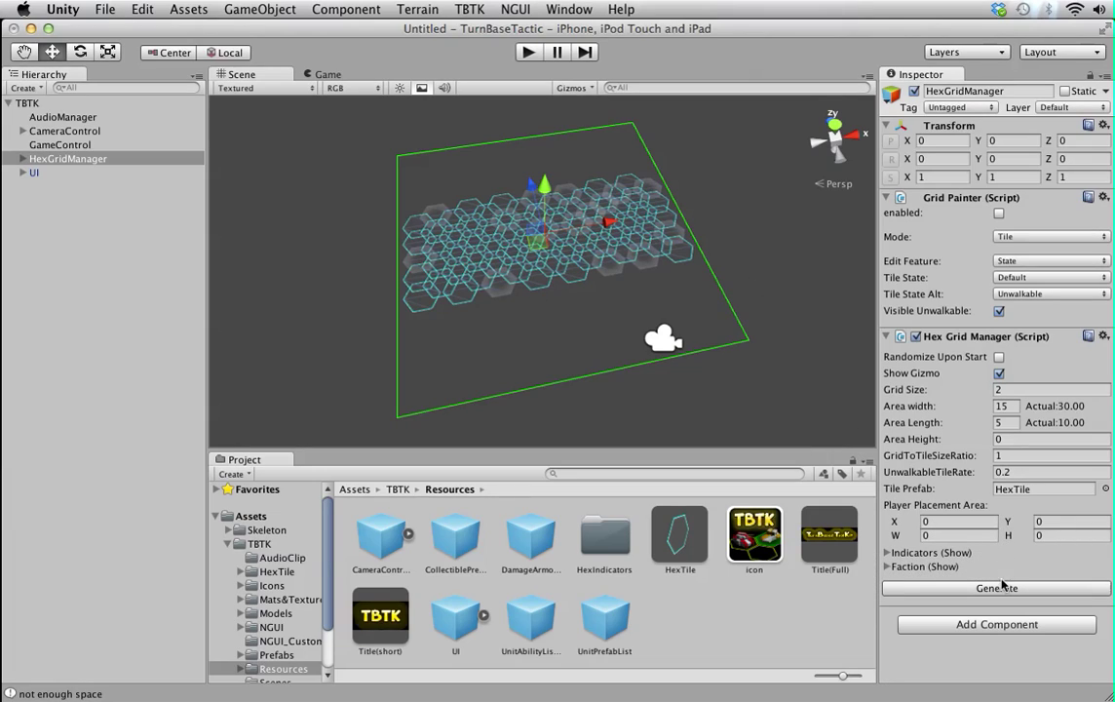
pyautogui.click(1004, 589)
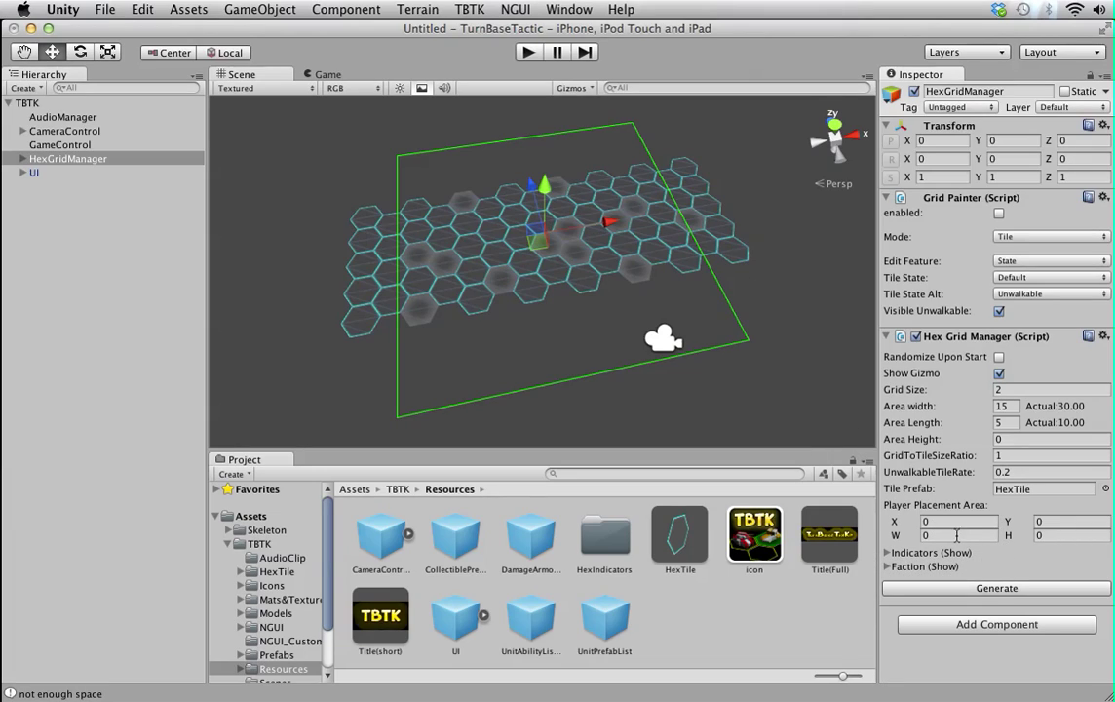
pyautogui.click(63, 145)
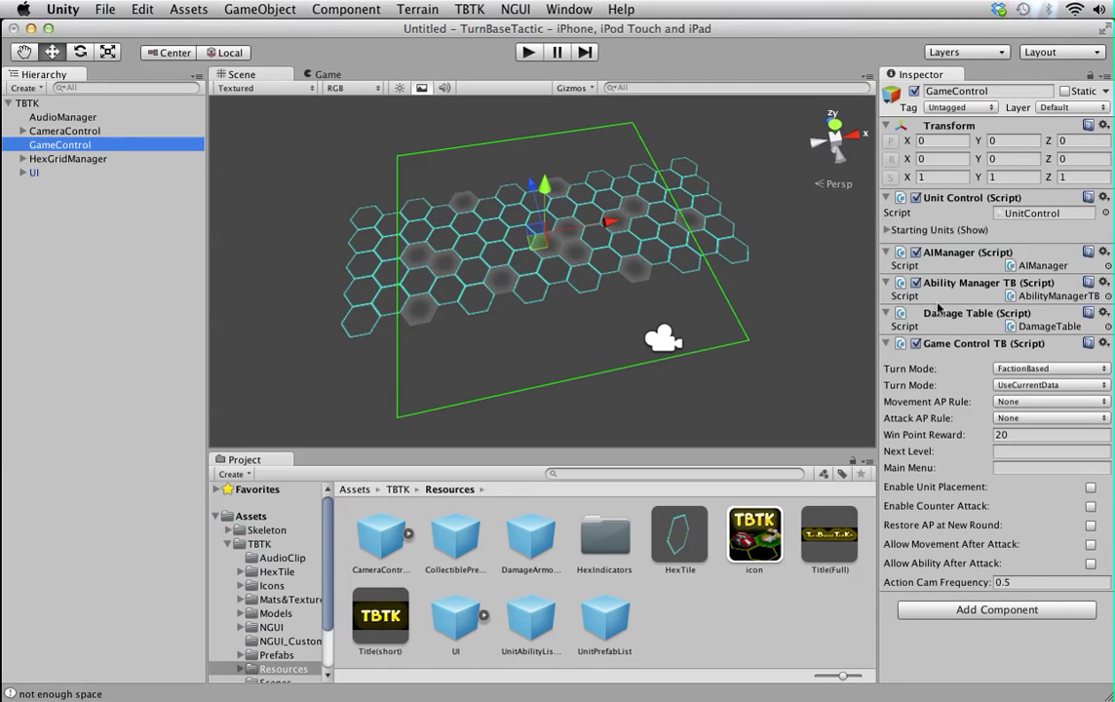
pyautogui.click(76, 157)
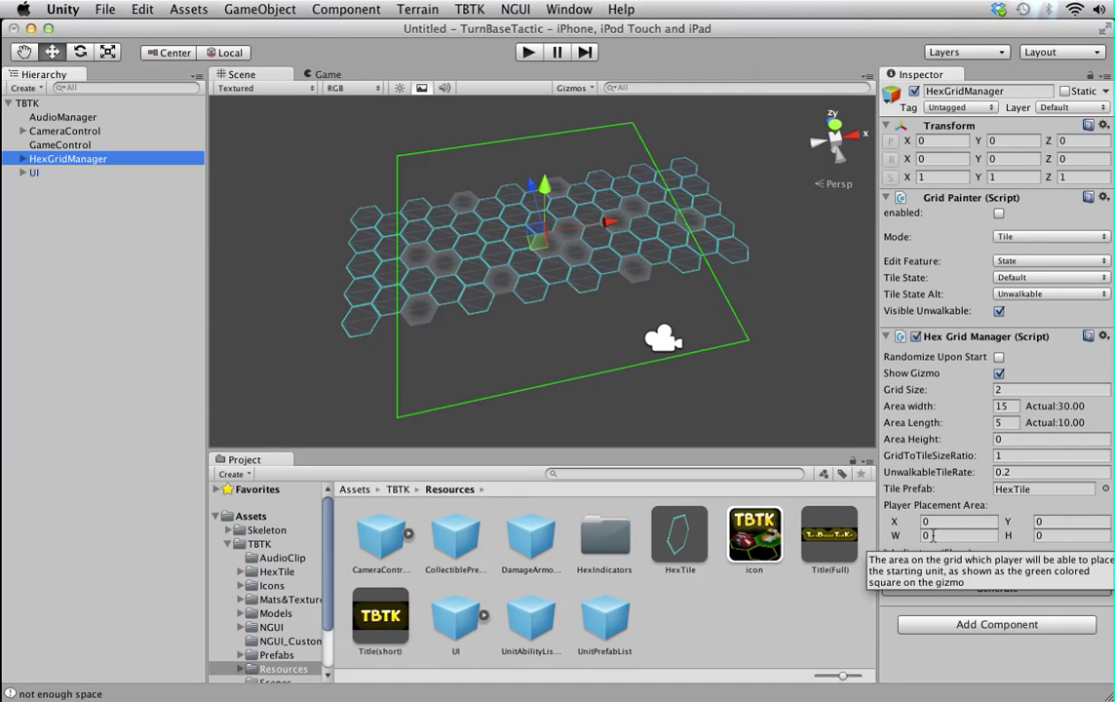
# Set the player placement area to width 5, height 5, positioned at X -2, Y -2.
pyautogui.click(933, 536)
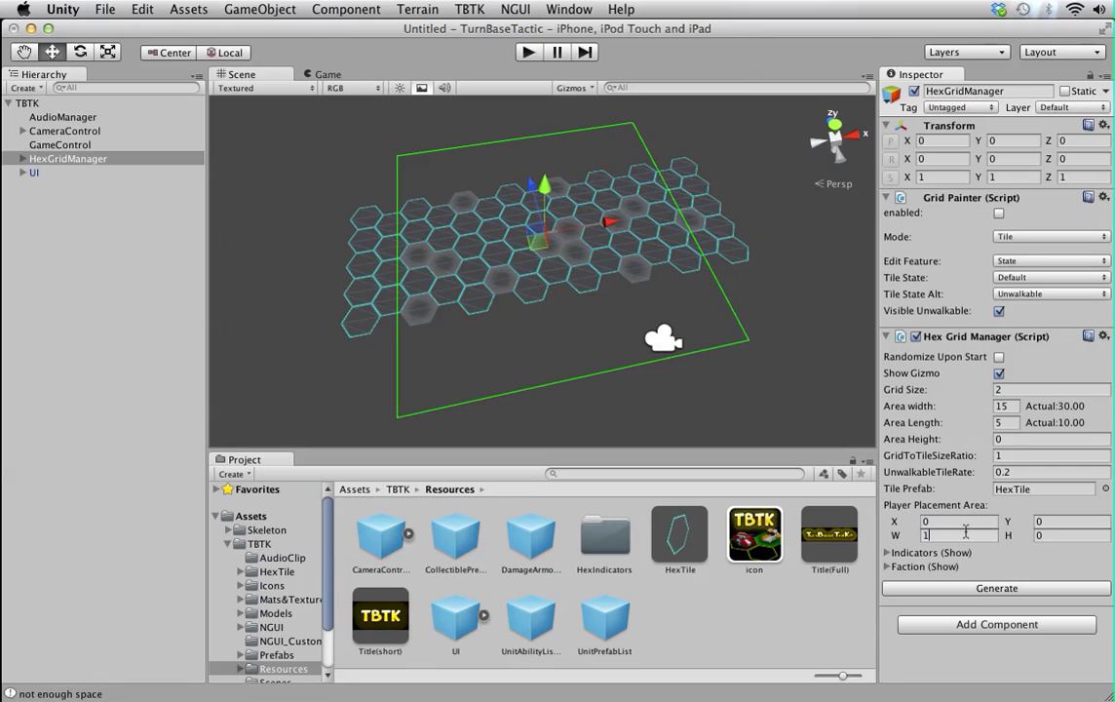
pyautogui.write('0')
pyautogui.click(1048, 535)
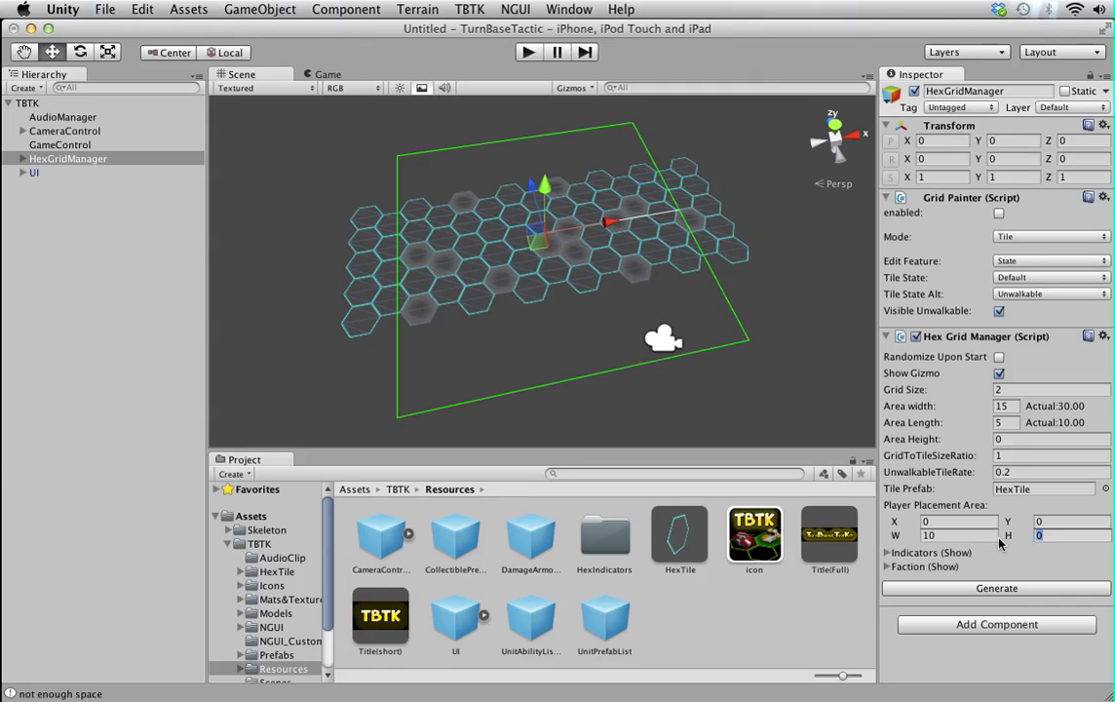
pyautogui.write('10')
pyautogui.press('BackSpace')
pyautogui.press('BackSpace')
pyautogui.write('5')
pyautogui.click(955, 535)
pyautogui.write('5')
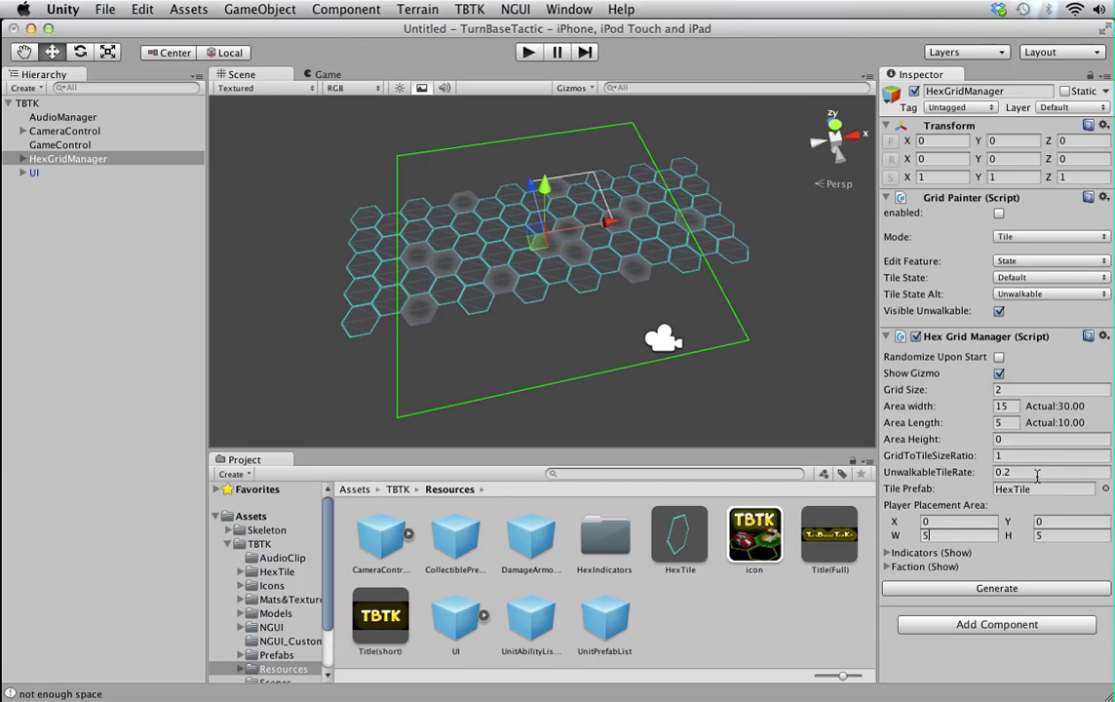
pyautogui.click(899, 526)
pyautogui.write('-2')
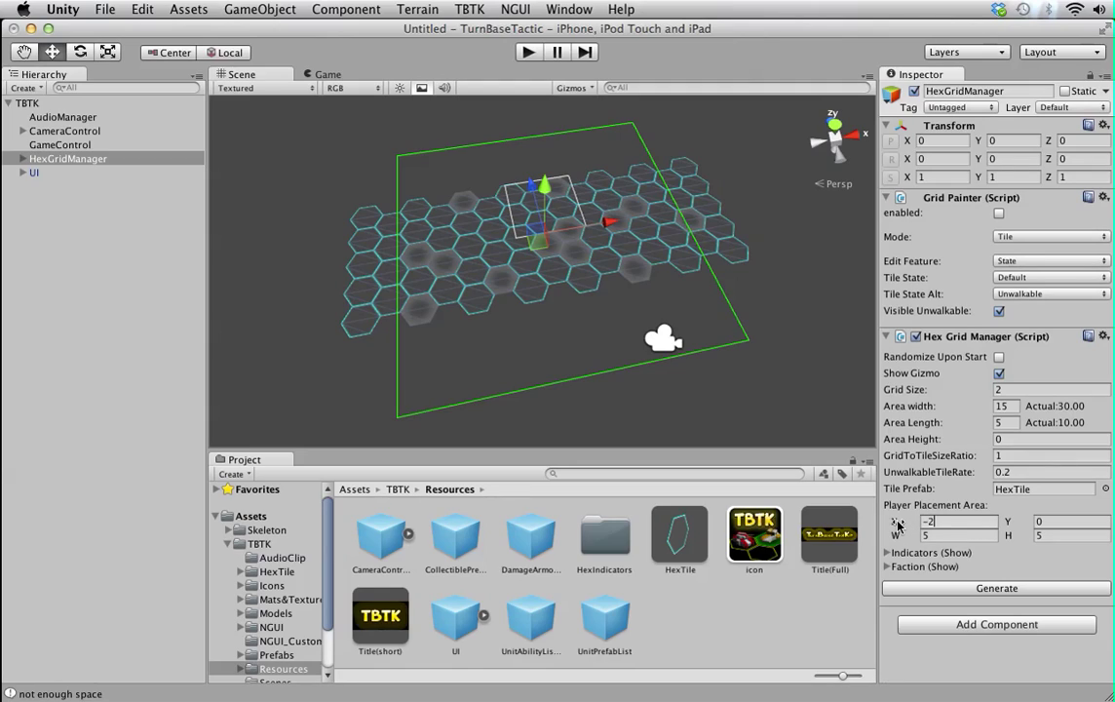
pyautogui.click(1007, 523)
pyautogui.write('-2')
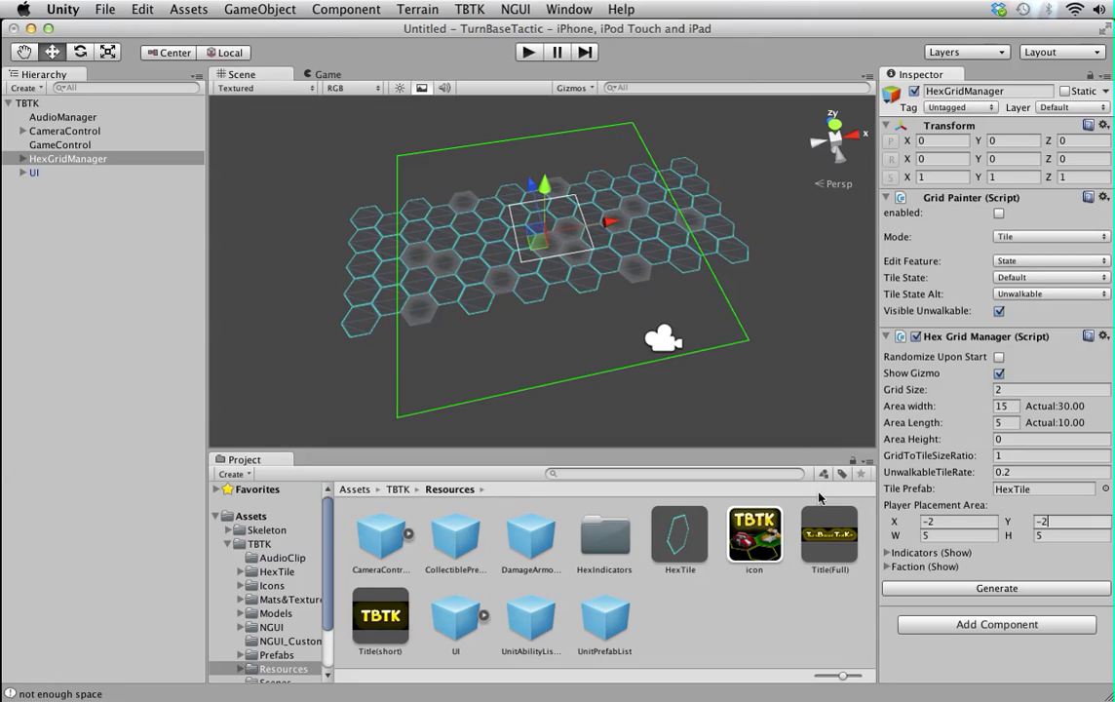
# Add a faction with a spawn area at X -5 and height 3.
pyautogui.click(888, 567)
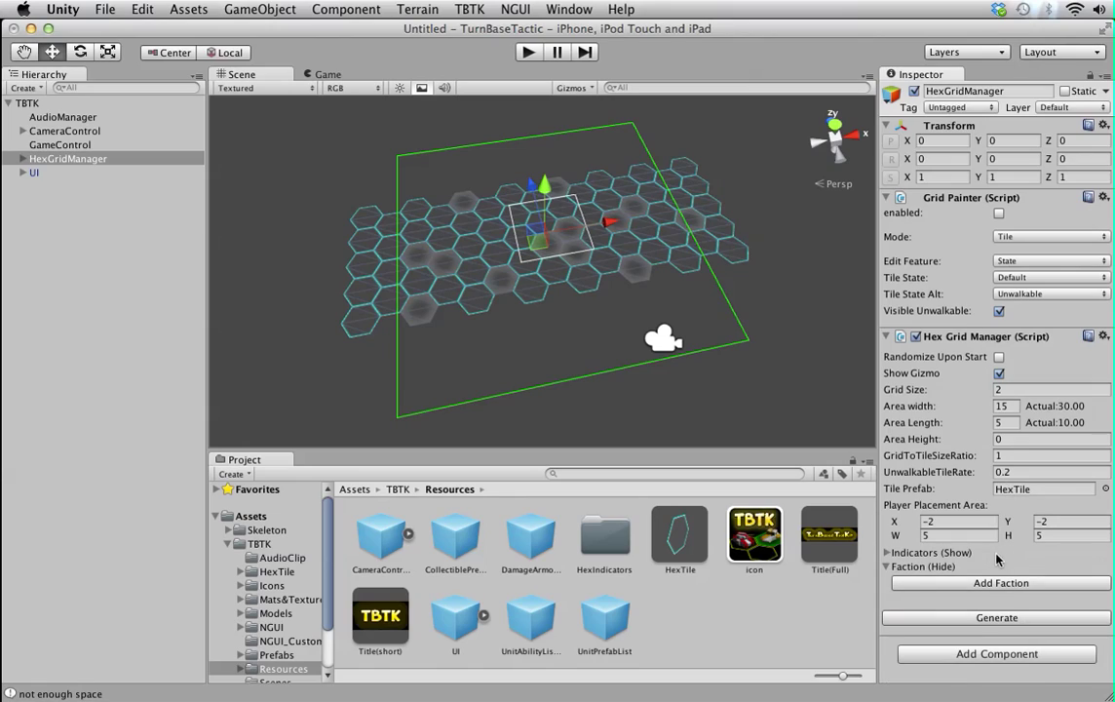
pyautogui.click(994, 583)
pyautogui.scroll(-3, 936, 380)
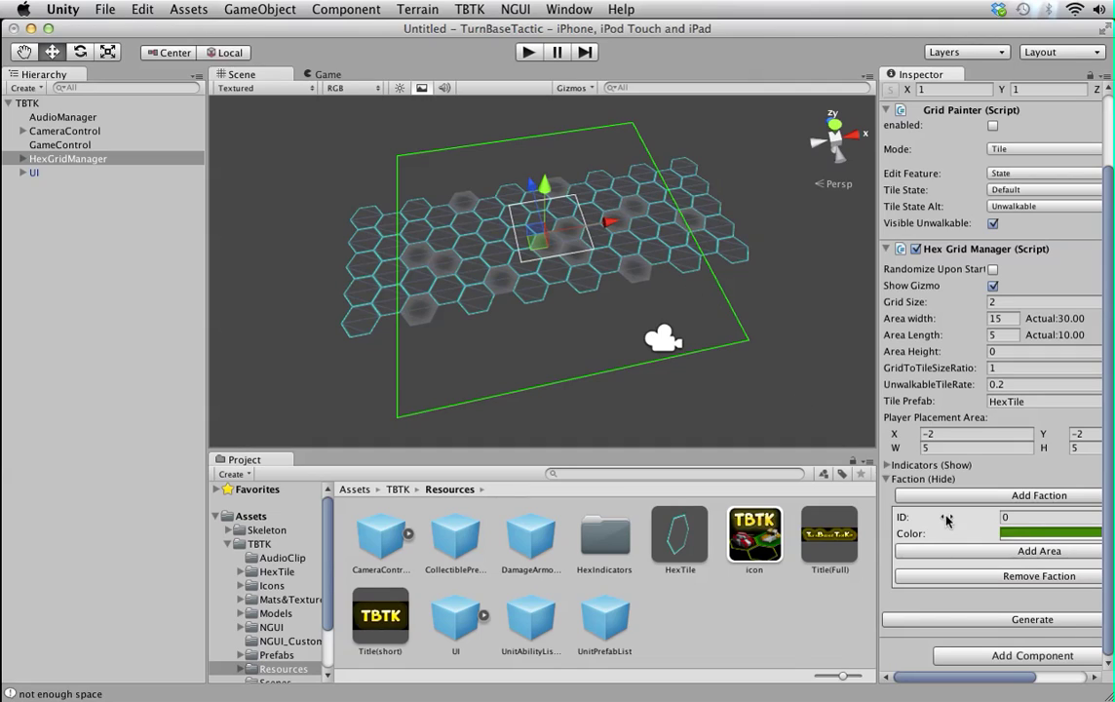
pyautogui.click(1015, 551)
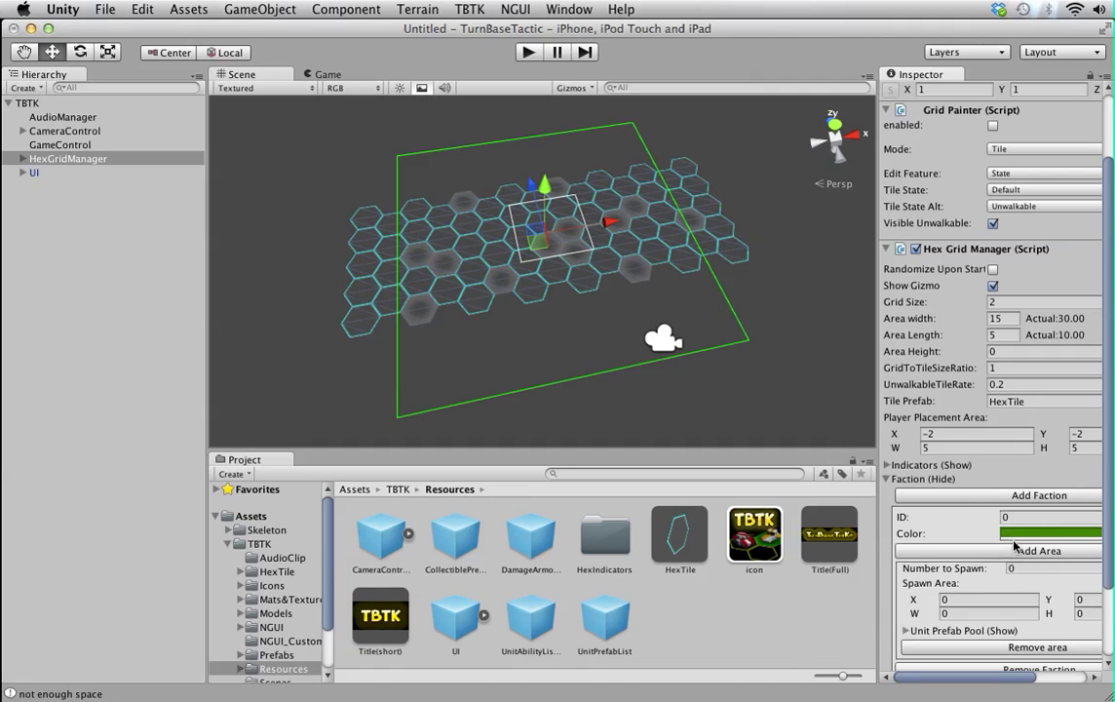
pyautogui.scroll(-2, 1005, 527)
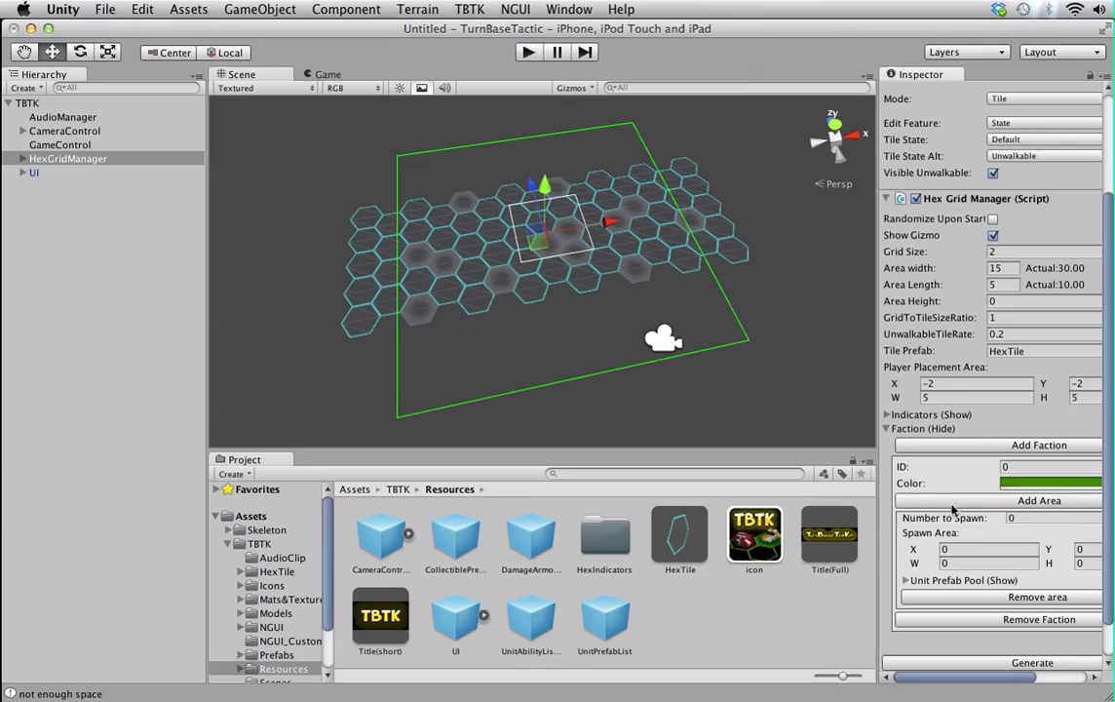
pyautogui.click(955, 550)
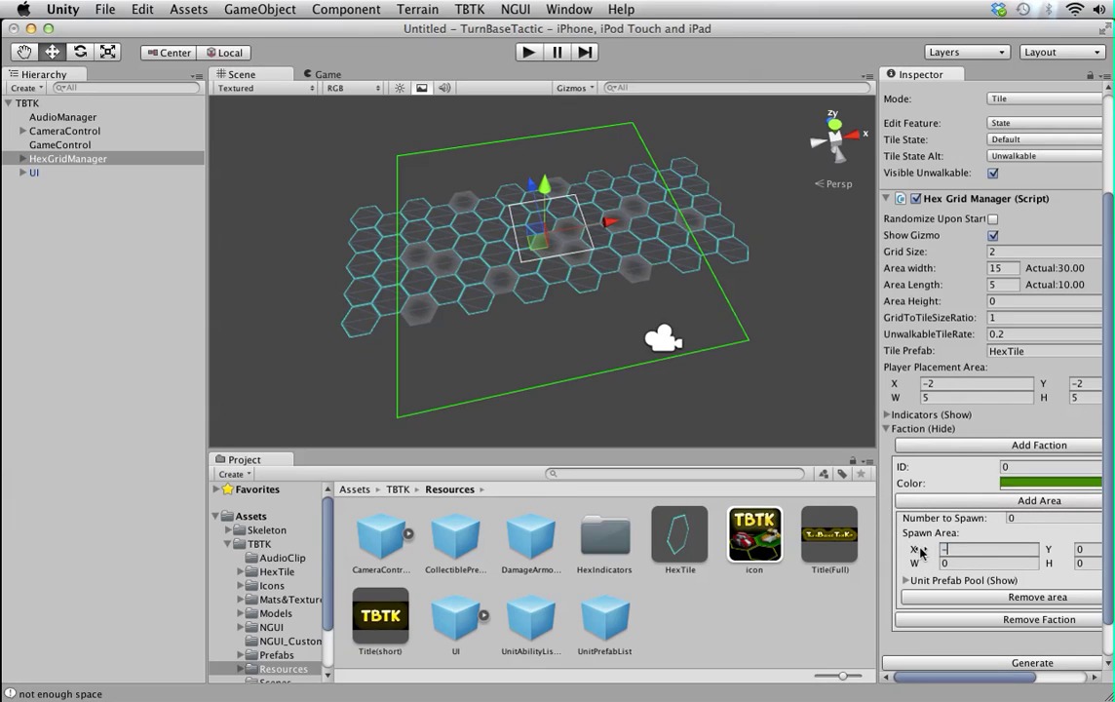
pyautogui.write('-5')
pyautogui.click(946, 564)
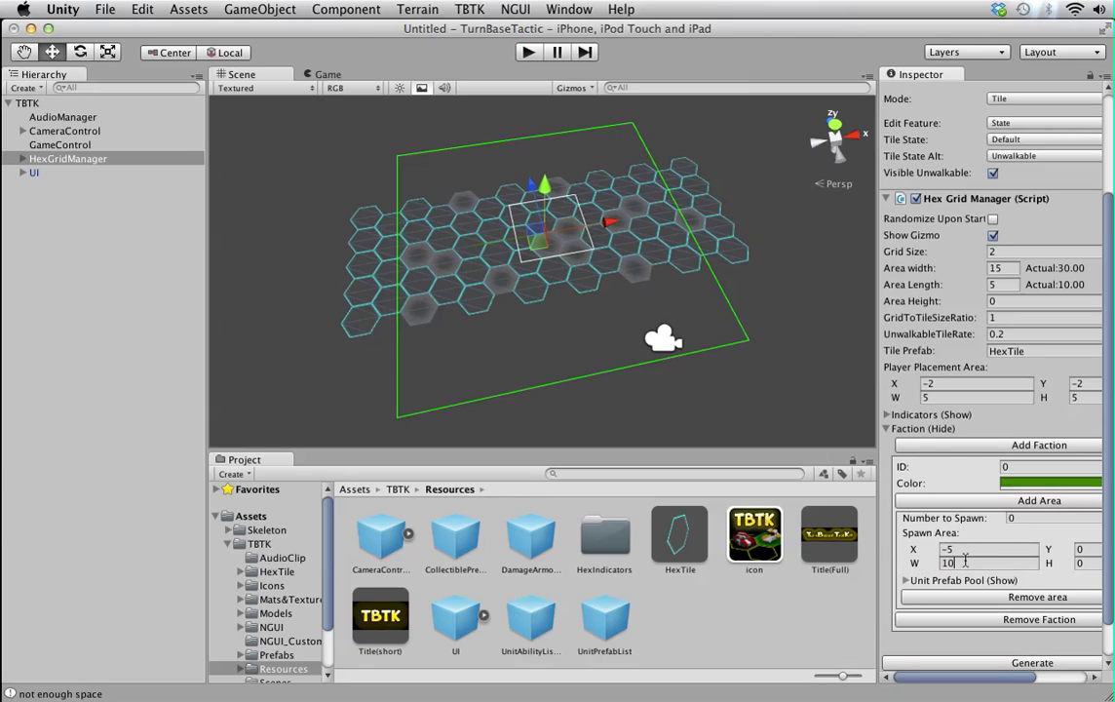
pyautogui.click(1082, 564)
pyautogui.write('3')
# Make the faction colour bright green and set its number of units to spawn.
pyautogui.click(1020, 485)
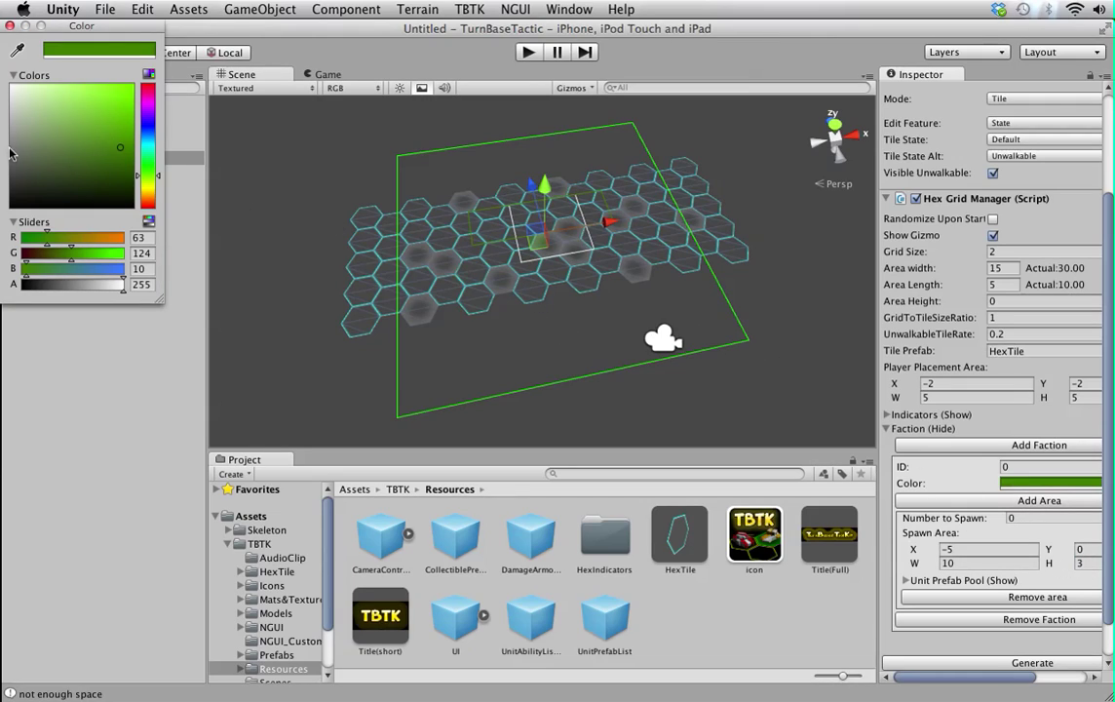
pyautogui.moveTo(105, 135)
pyautogui.mouseDown()
pyautogui.moveTo(124, 95)
pyautogui.moveTo(95, 89)
pyautogui.mouseUp()
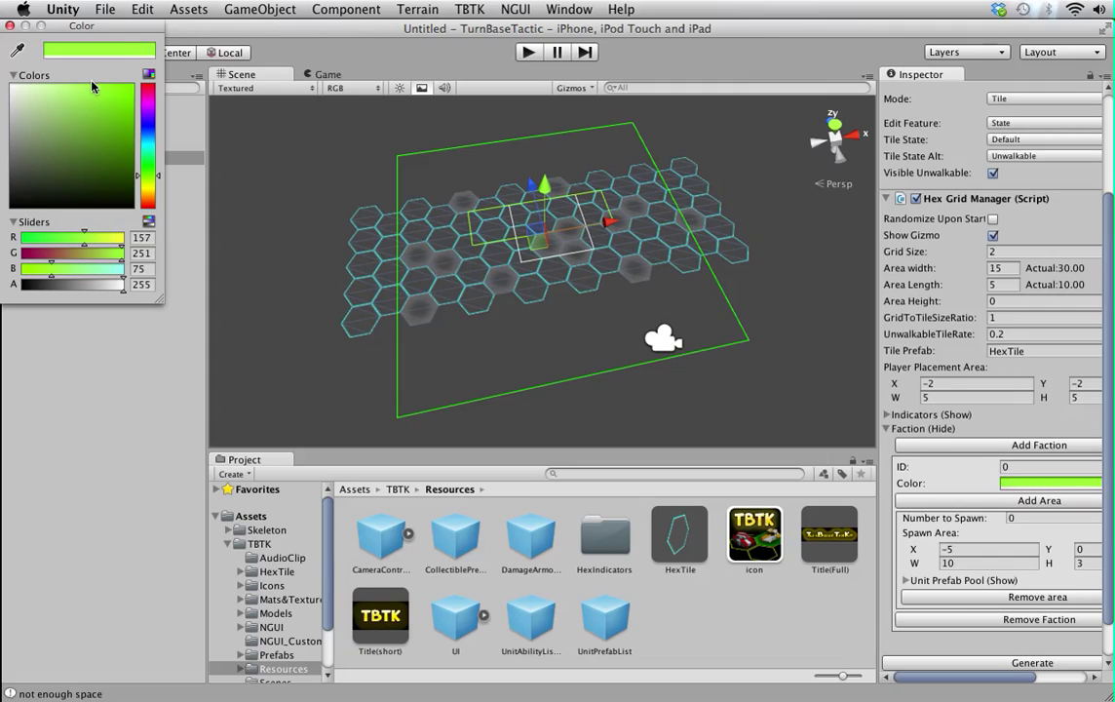
pyautogui.click(11, 26)
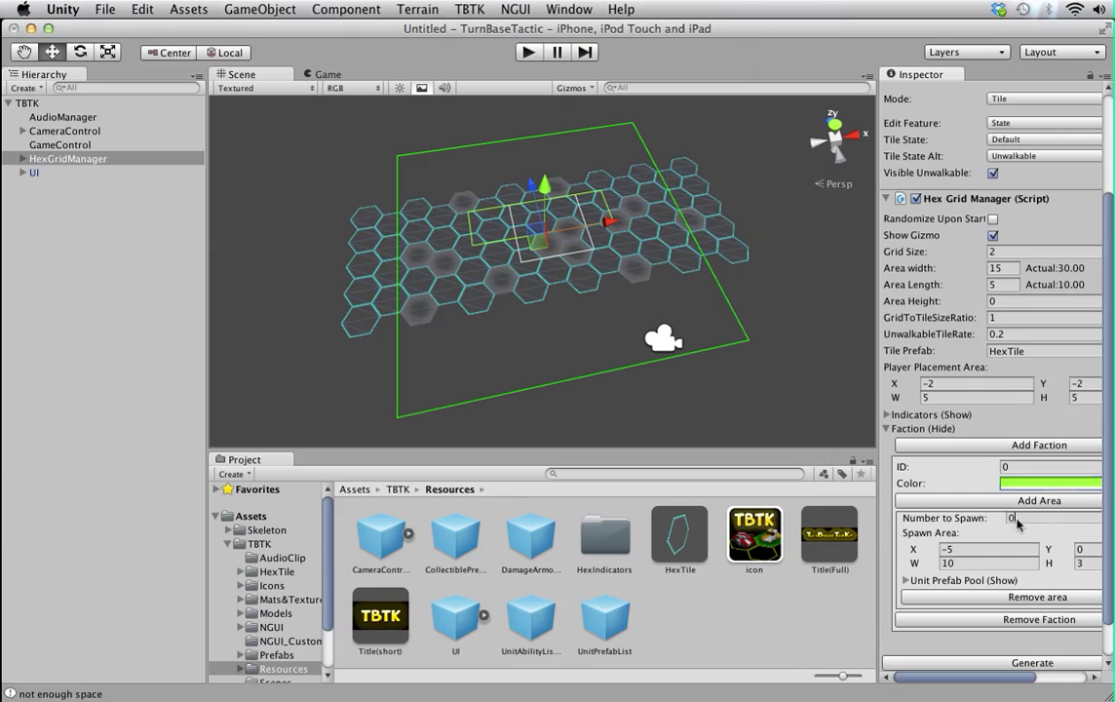
pyautogui.click(997, 522)
# Expand the spawn area's unit prefab pool and make unit0 the Enforcer.
pyautogui.click(940, 583)
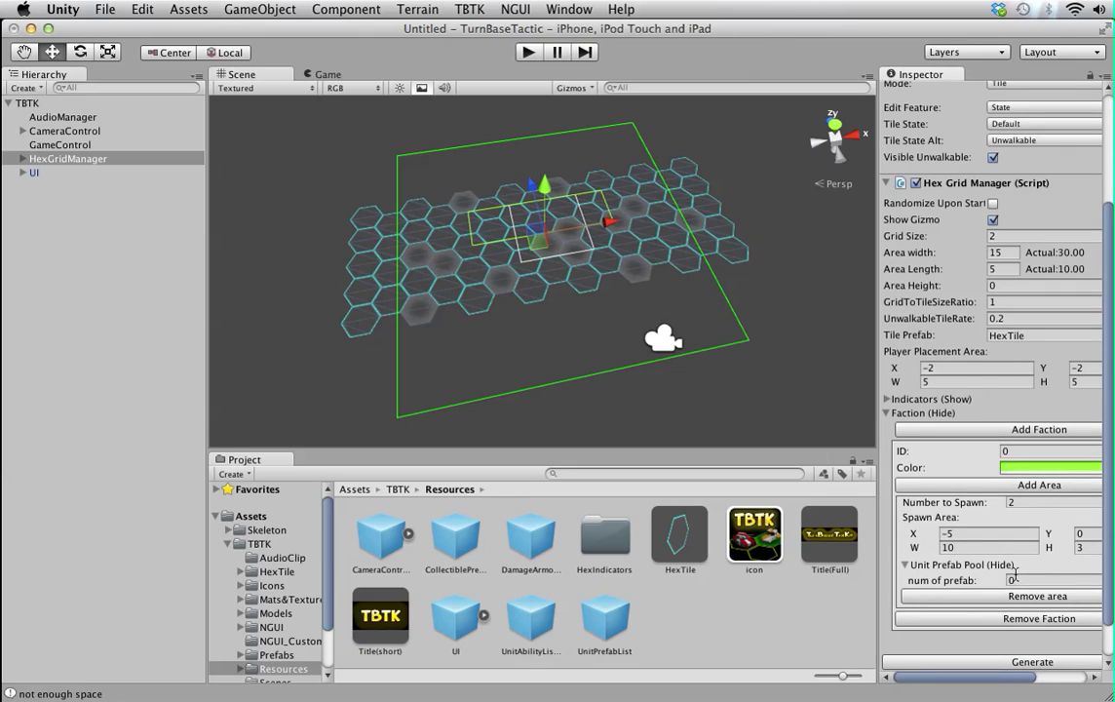
pyautogui.click(1015, 580)
pyautogui.write('2')
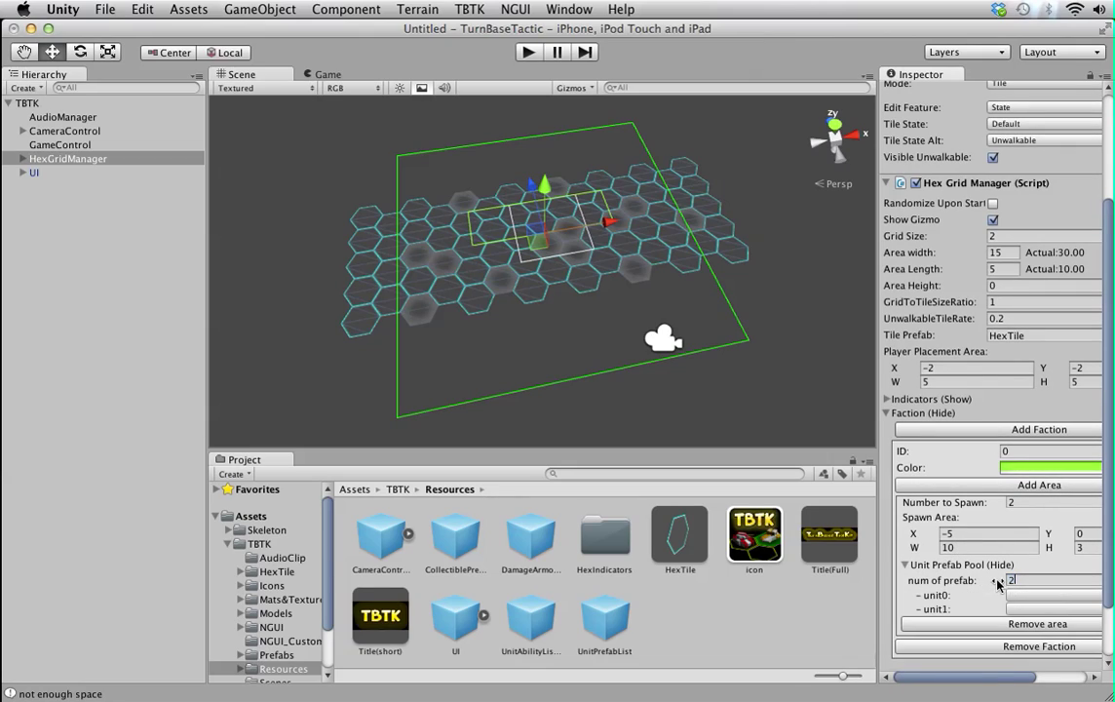
pyautogui.press('BackSpace')
pyautogui.write('1')
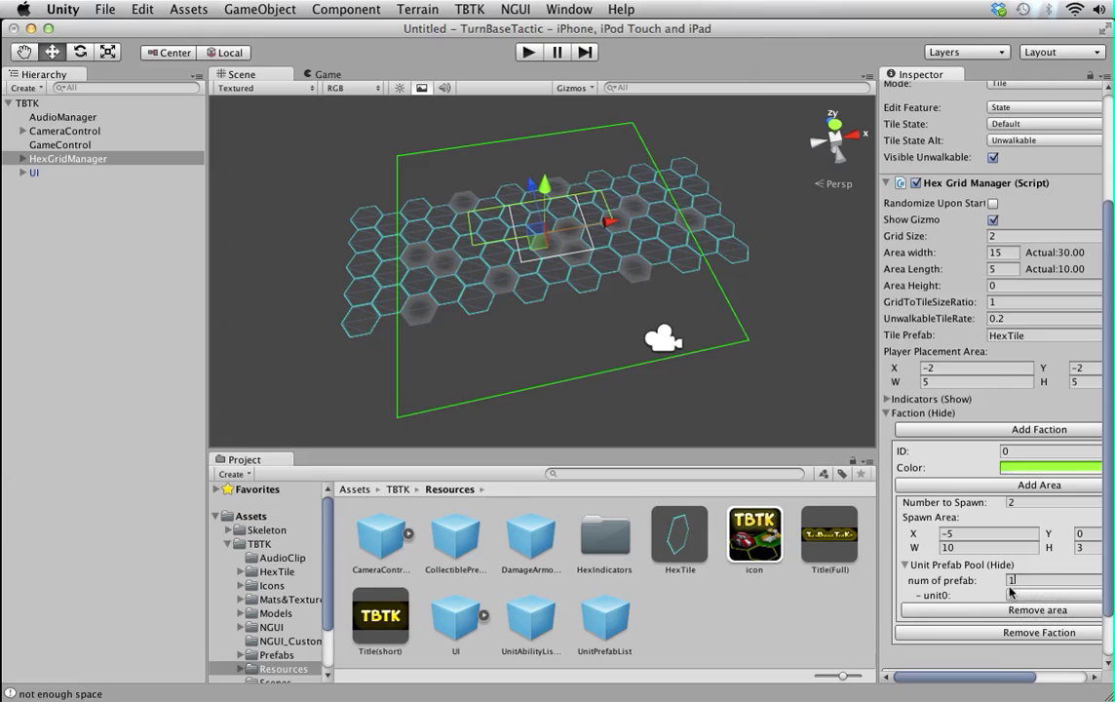
pyautogui.click(1015, 594)
pyautogui.click(1040, 471)
pyautogui.write('6')
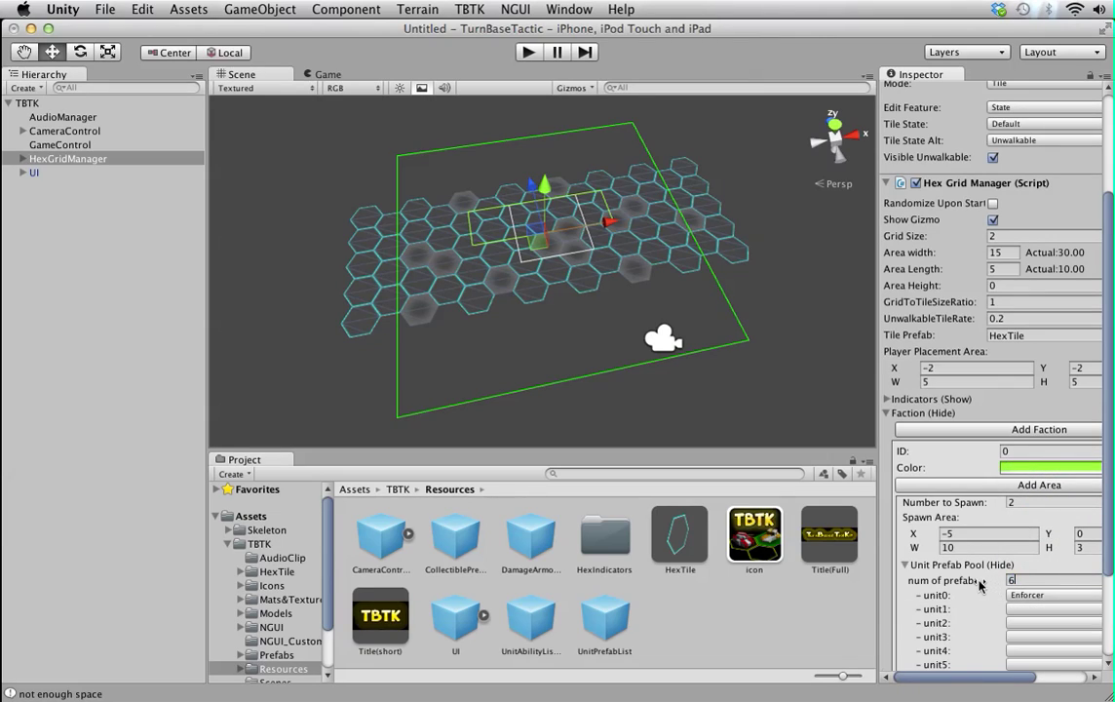
pyautogui.scroll(-1, 983, 585)
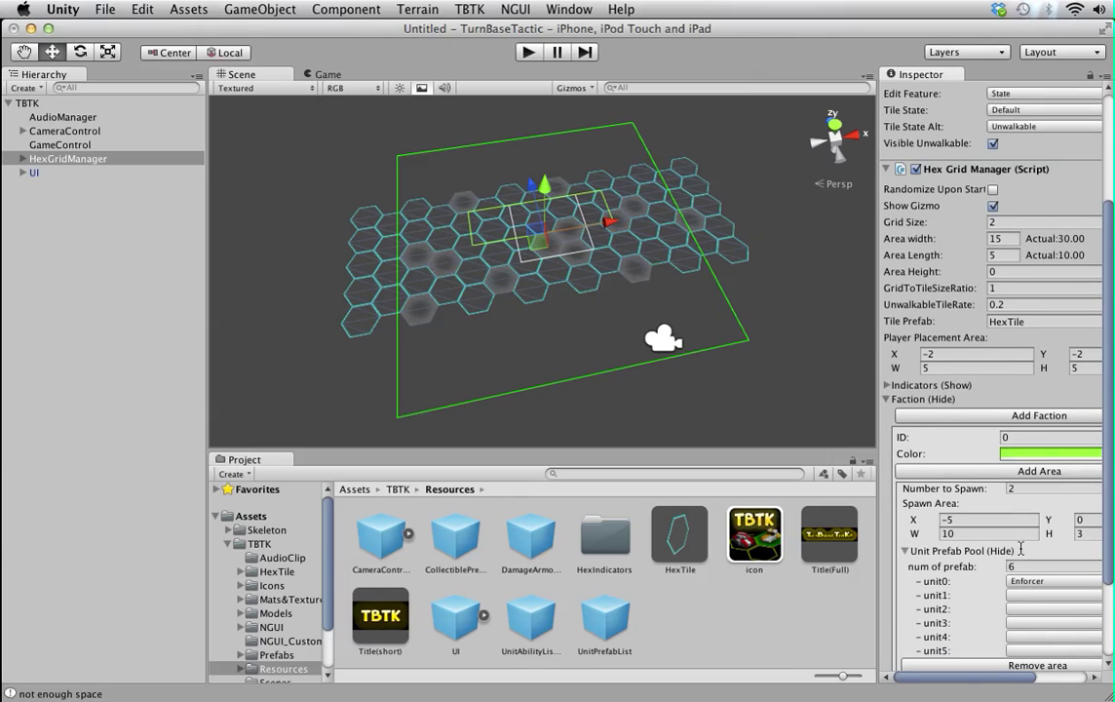
# Set the prefab pool count to 2 and make unit1 the Guardian.
pyautogui.click(1025, 601)
pyautogui.click(1032, 646)
pyautogui.click(1022, 568)
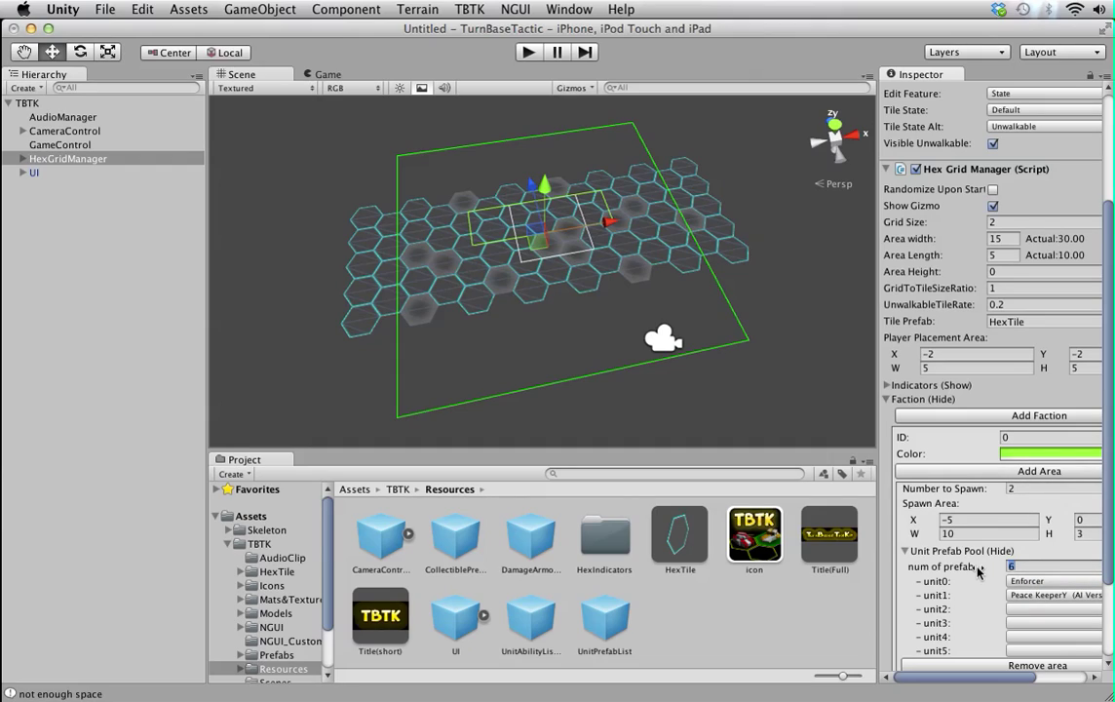
pyautogui.write('1')
pyautogui.press('Return')
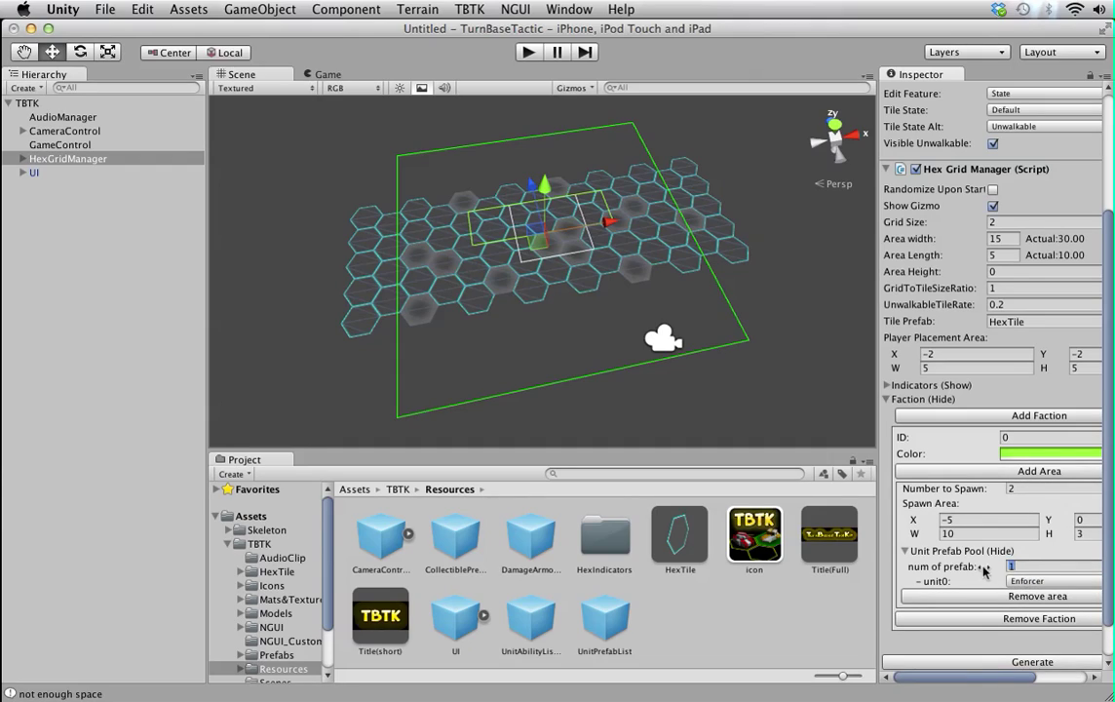
pyautogui.moveTo(984, 572); pyautogui.dragTo(992, 572)
pyautogui.click(1028, 594)
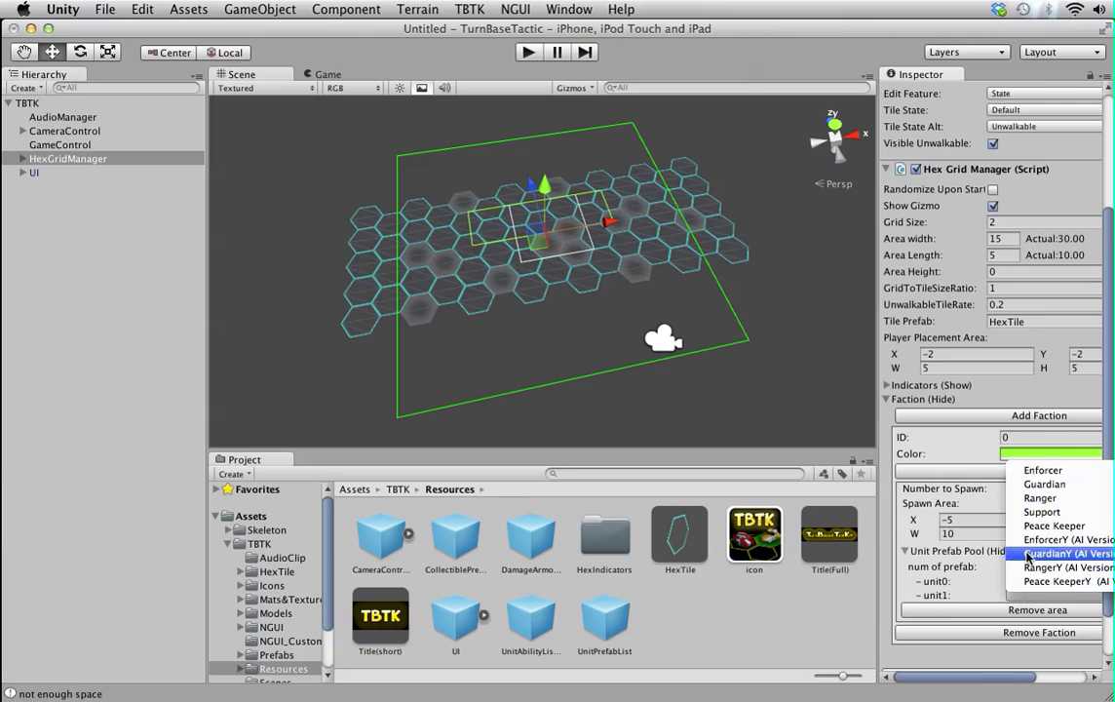
pyautogui.click(1043, 485)
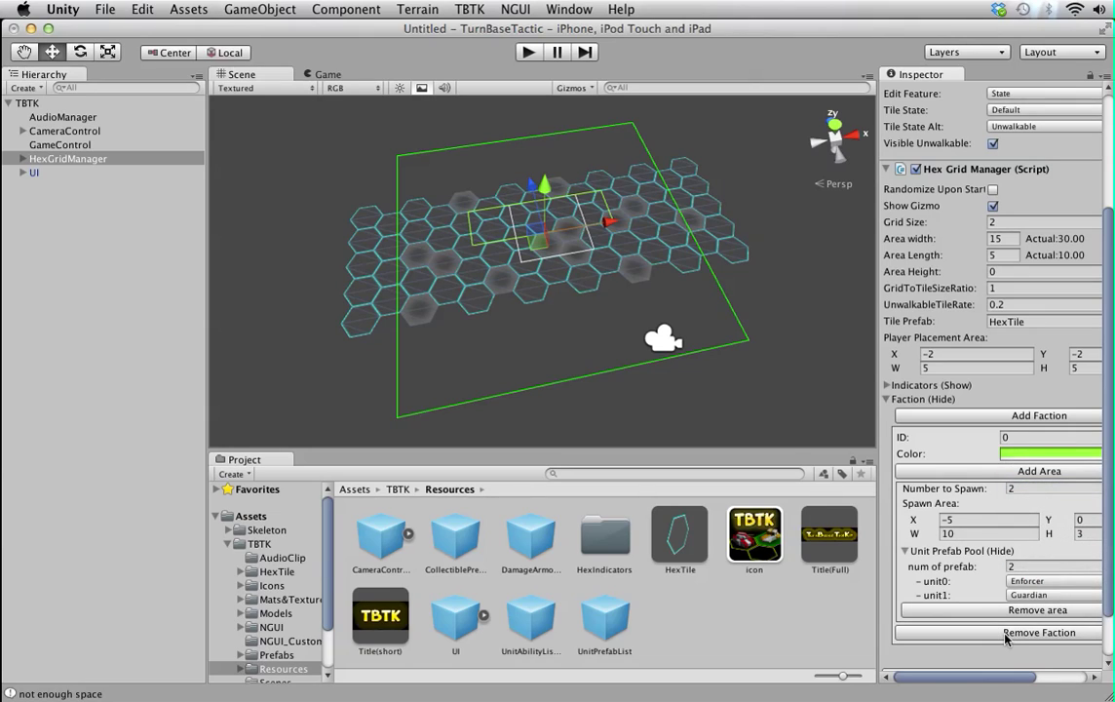
pyautogui.scroll(-2, 999, 576)
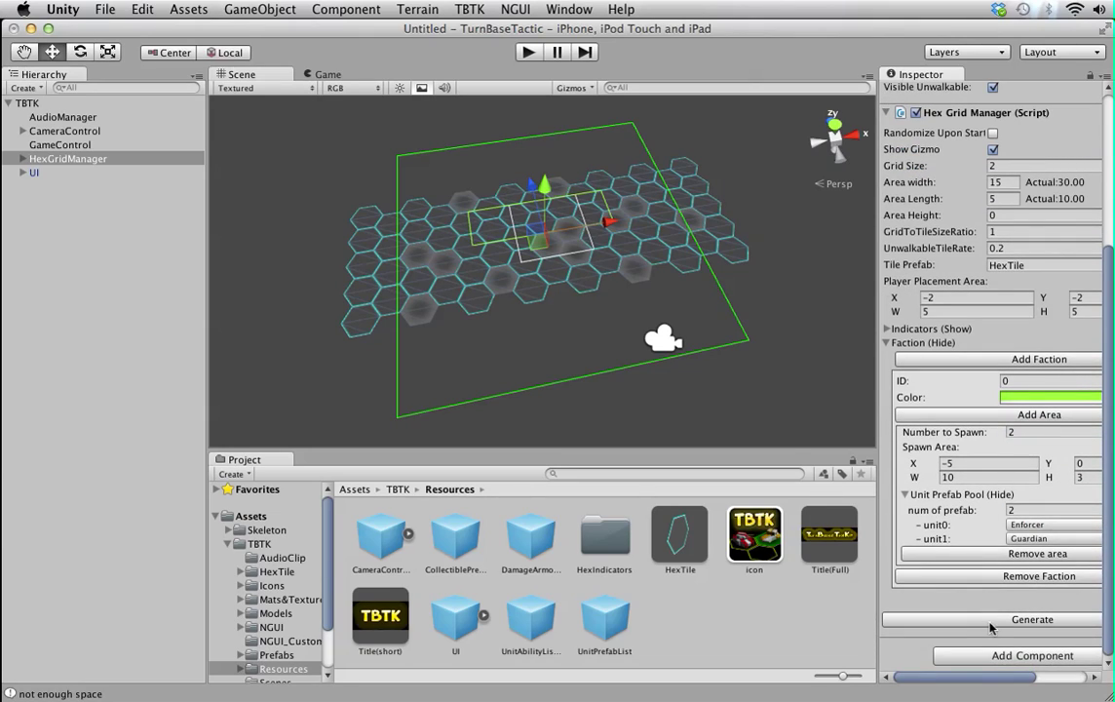
# Generate the grid twice to place AIUnit0 and AIUnit1 on the green spawn tiles.
pyautogui.click(990, 622)
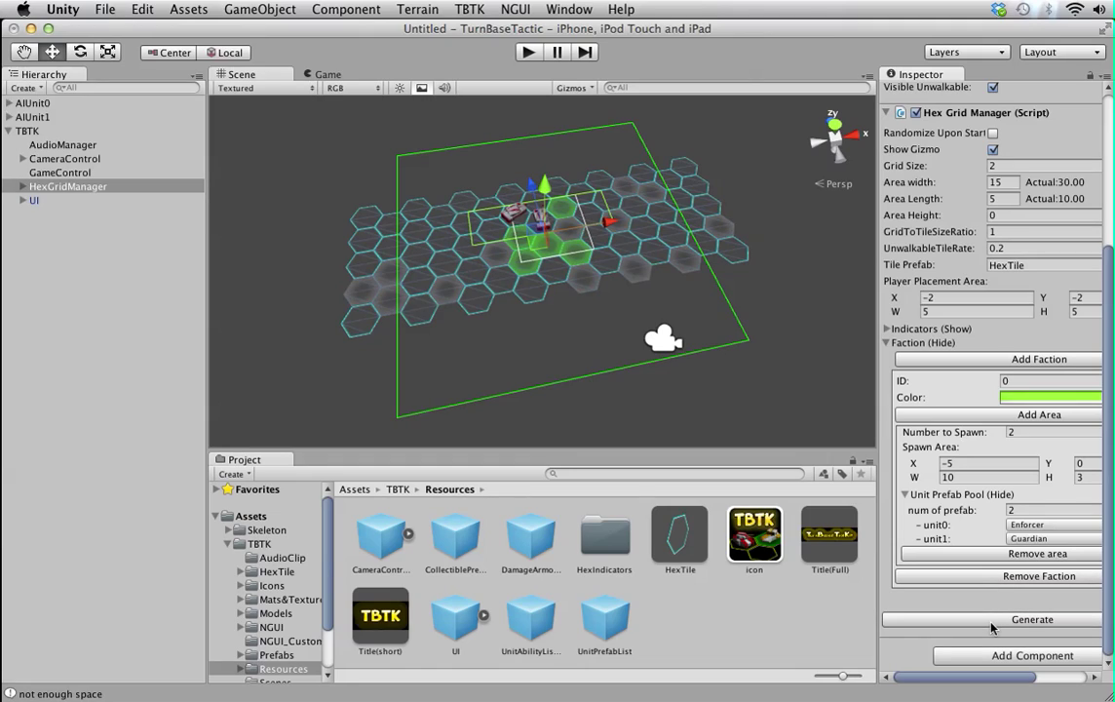
pyautogui.click(992, 621)
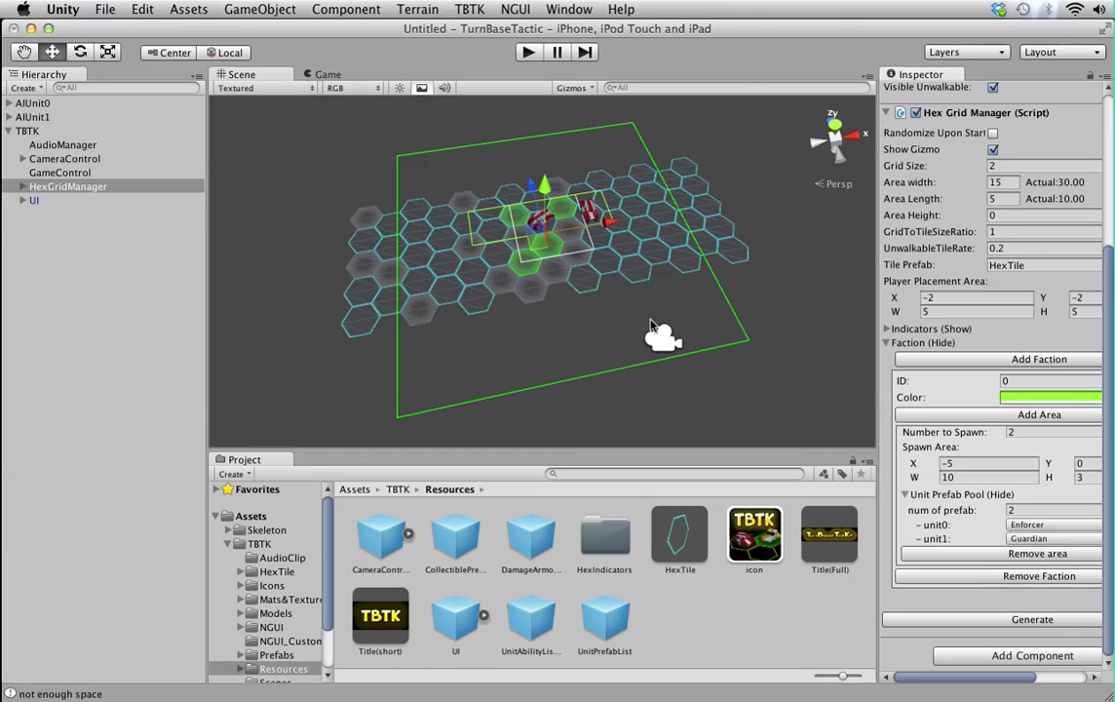
pyautogui.click(1020, 380)
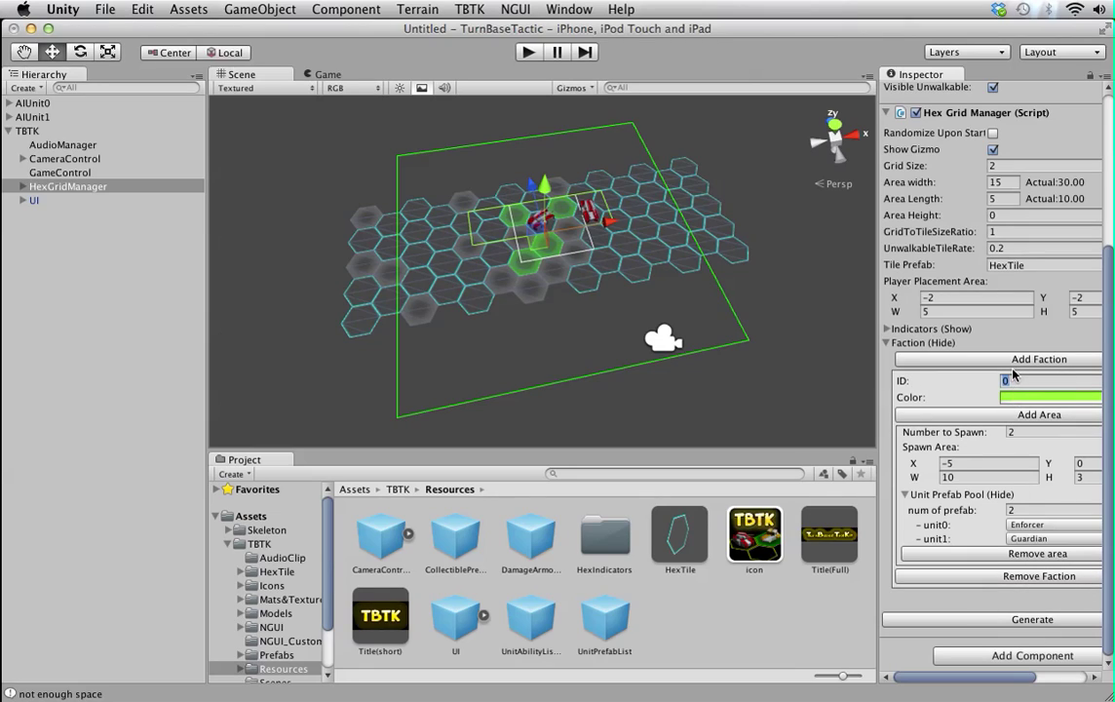
# Add a second faction and set its ID to 2.
pyautogui.click(1014, 361)
pyautogui.scroll(-3, 1000, 531)
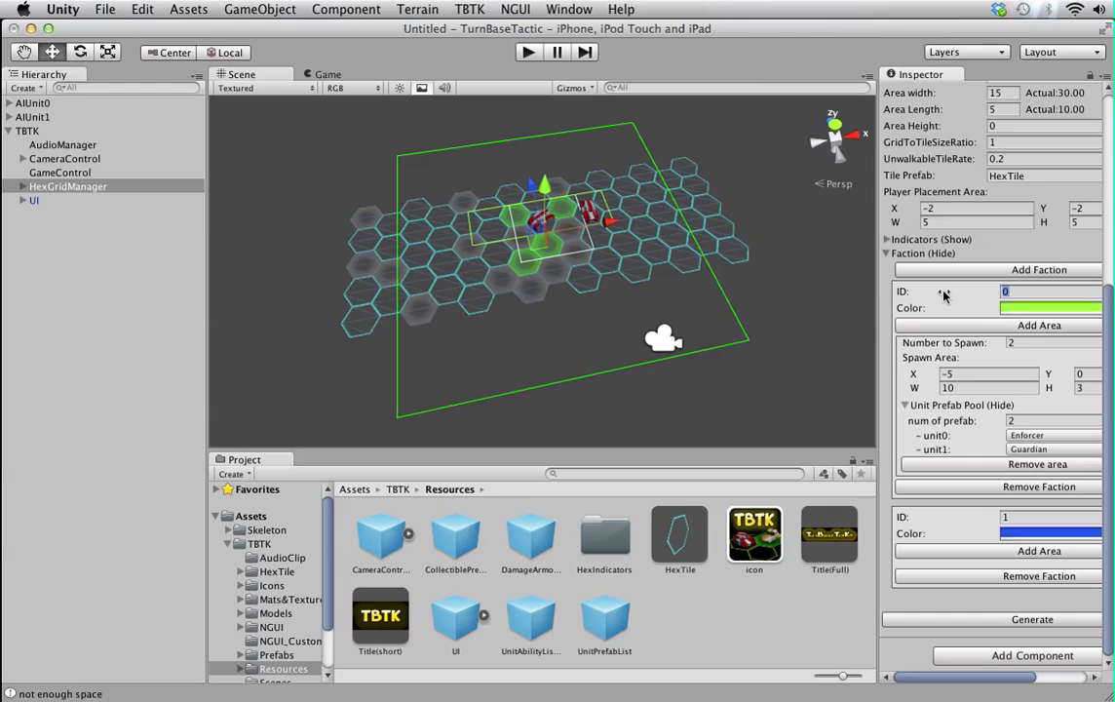
pyautogui.click(1016, 519)
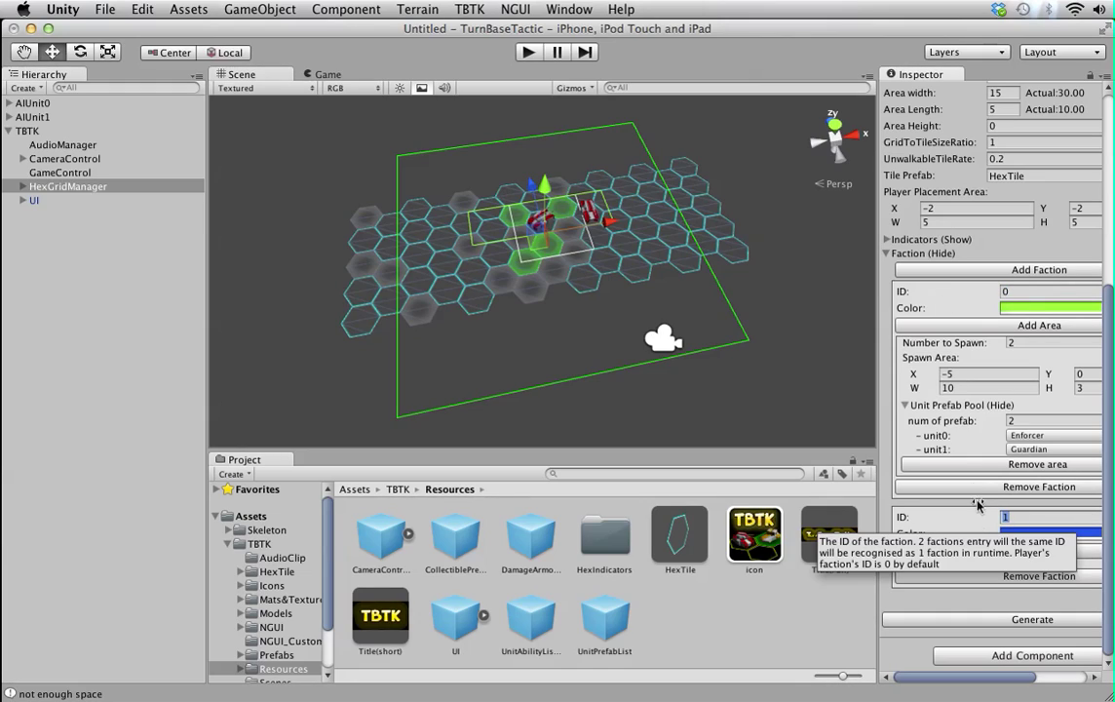
pyautogui.write('0')
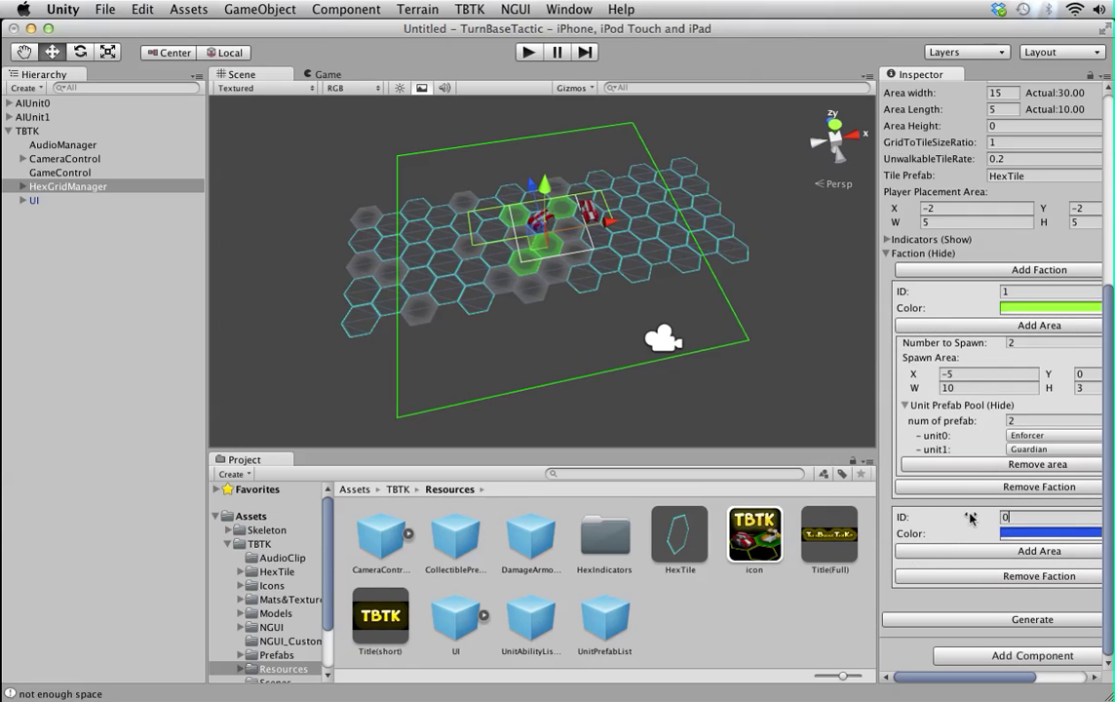
pyautogui.press('BackSpace')
pyautogui.write('2')
# Regenerate the grid twice to place both factions' units.
pyautogui.scroll(2, 906, 180)
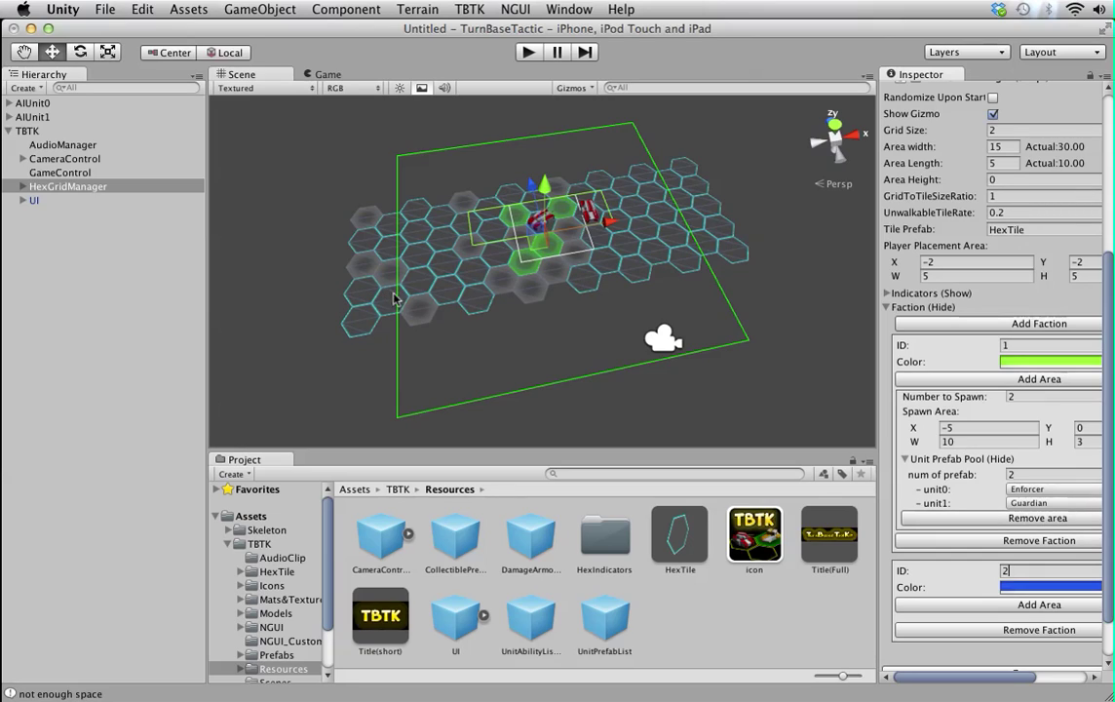
pyautogui.scroll(-2, 934, 512)
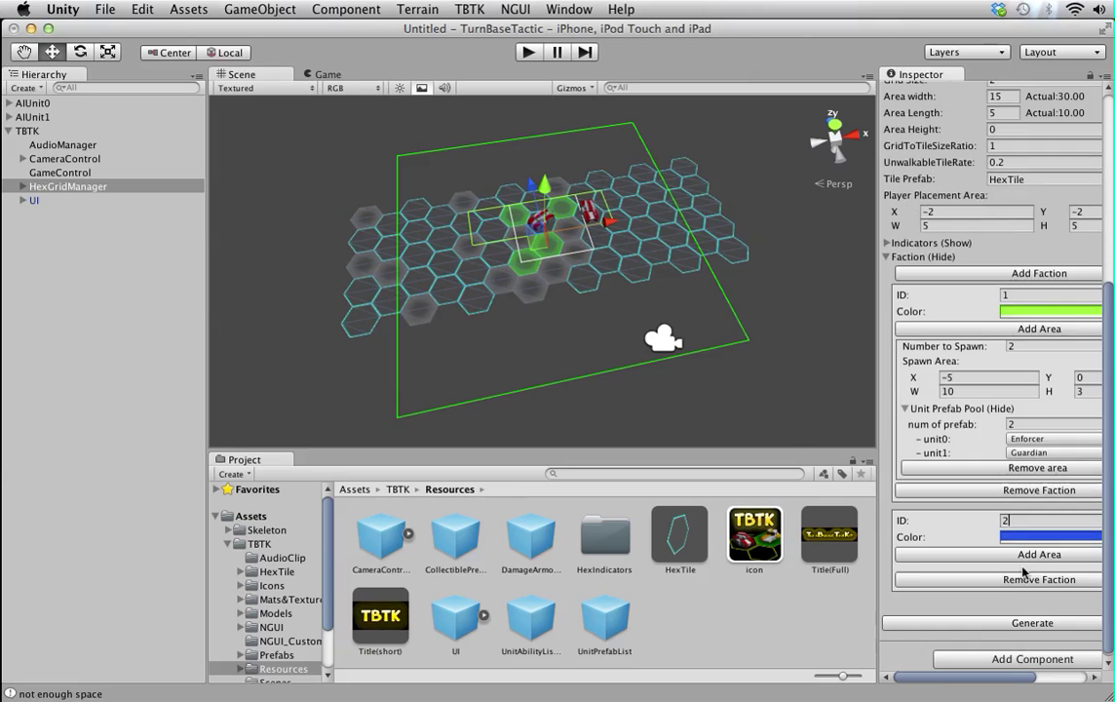
pyautogui.click(1004, 624)
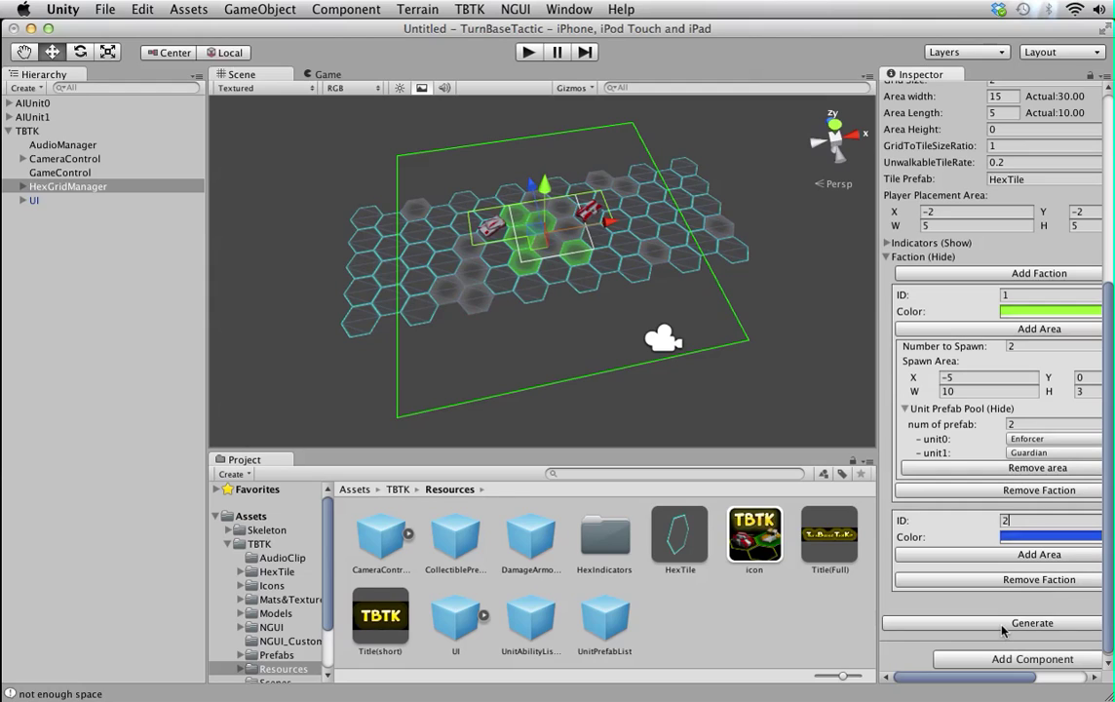
pyautogui.click(1004, 624)
pyautogui.scroll(10, 985, 475)
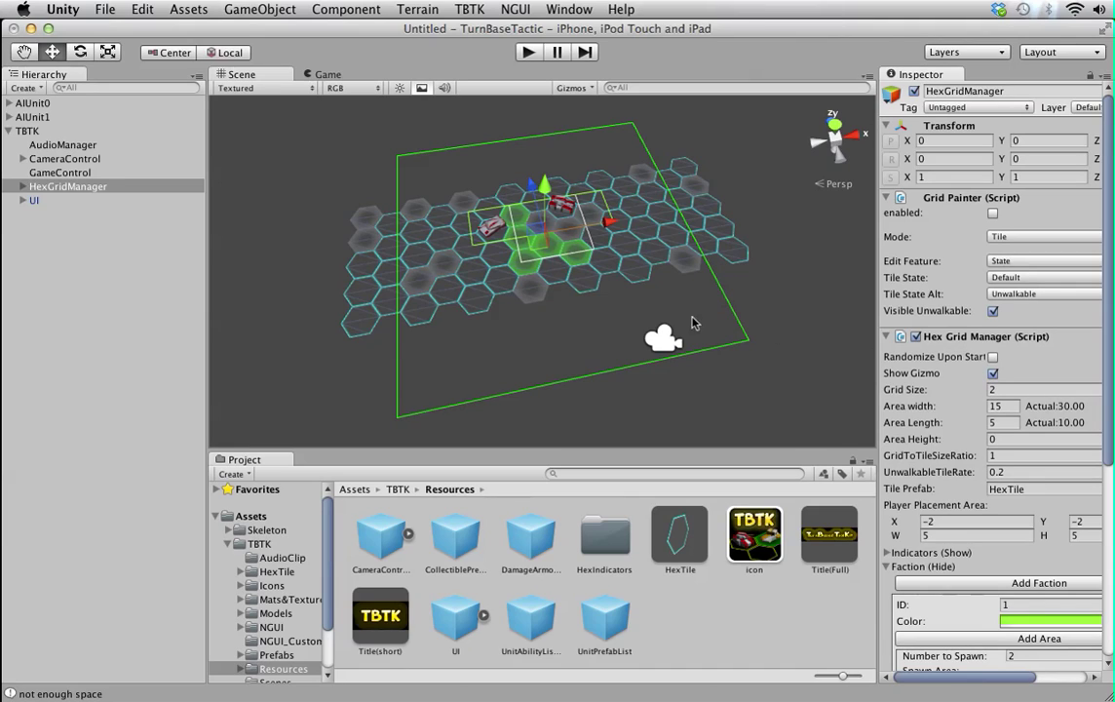
# Collapse the grid manager settings and enable the Grid Painter in tile mode.
pyautogui.scroll(2, 497, 249)
pyautogui.scroll(5, 503, 243)
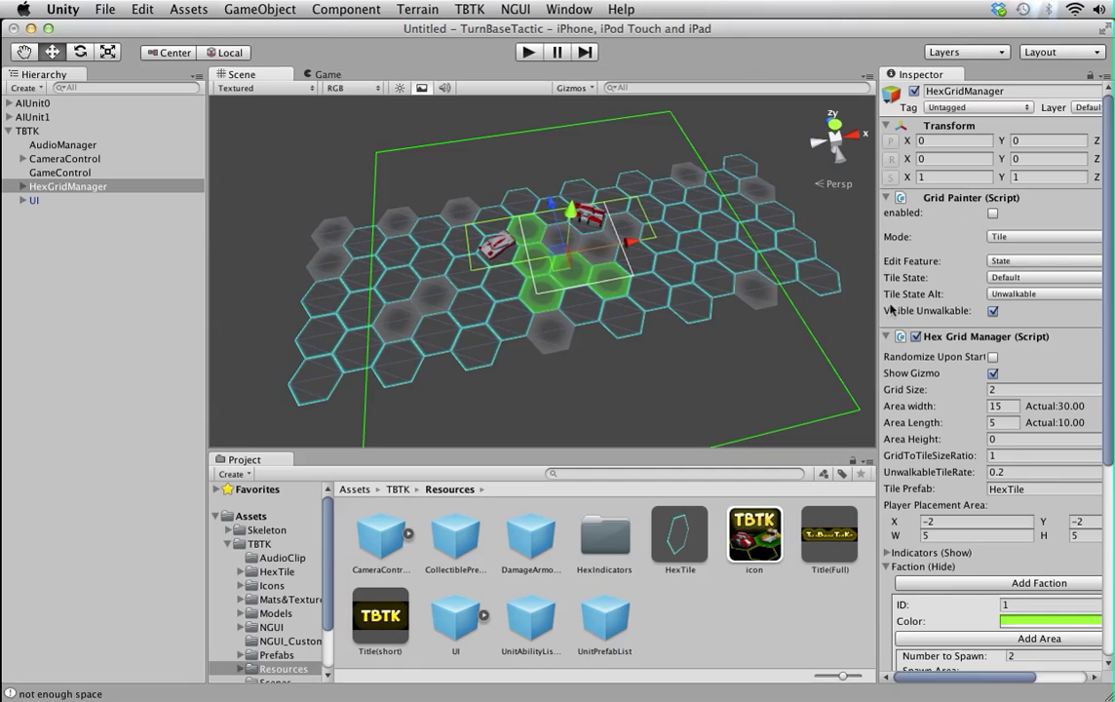
pyautogui.click(960, 336)
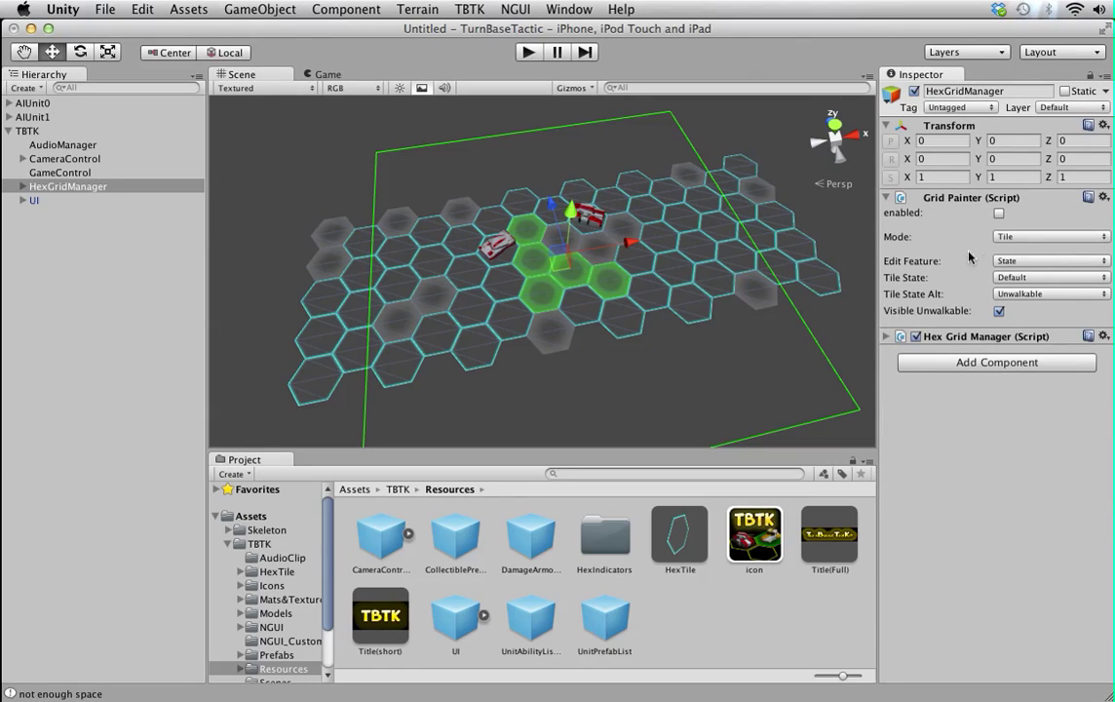
pyautogui.click(1000, 214)
pyautogui.click(1029, 239)
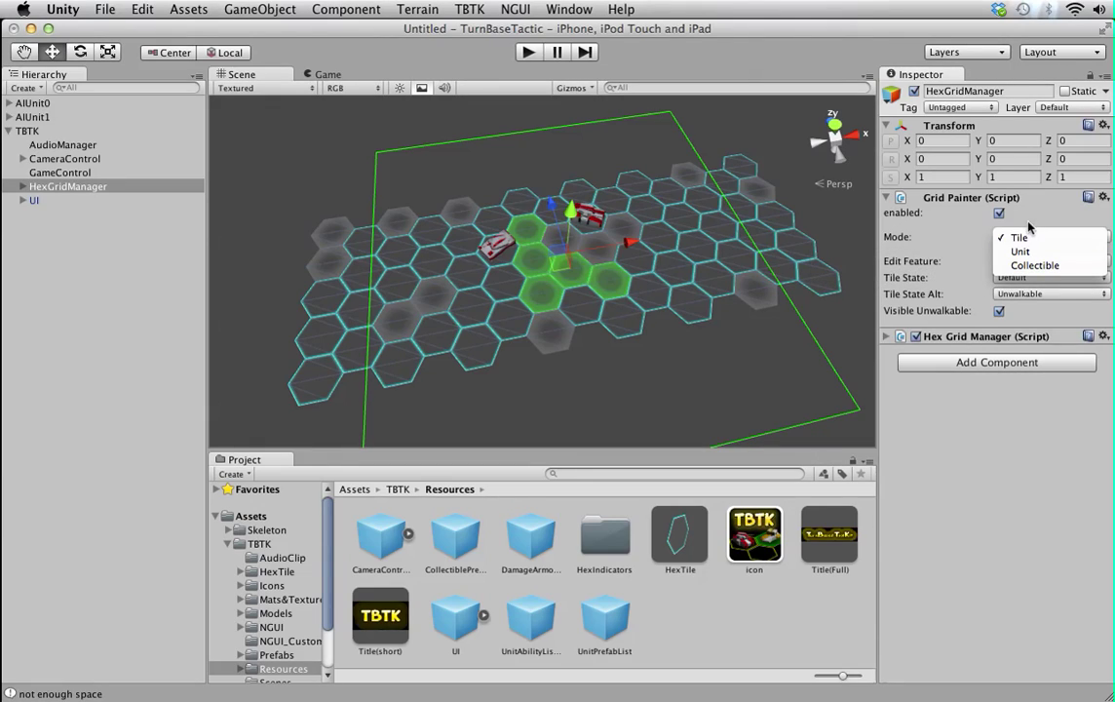
pyautogui.click(1019, 240)
pyautogui.click(1023, 239)
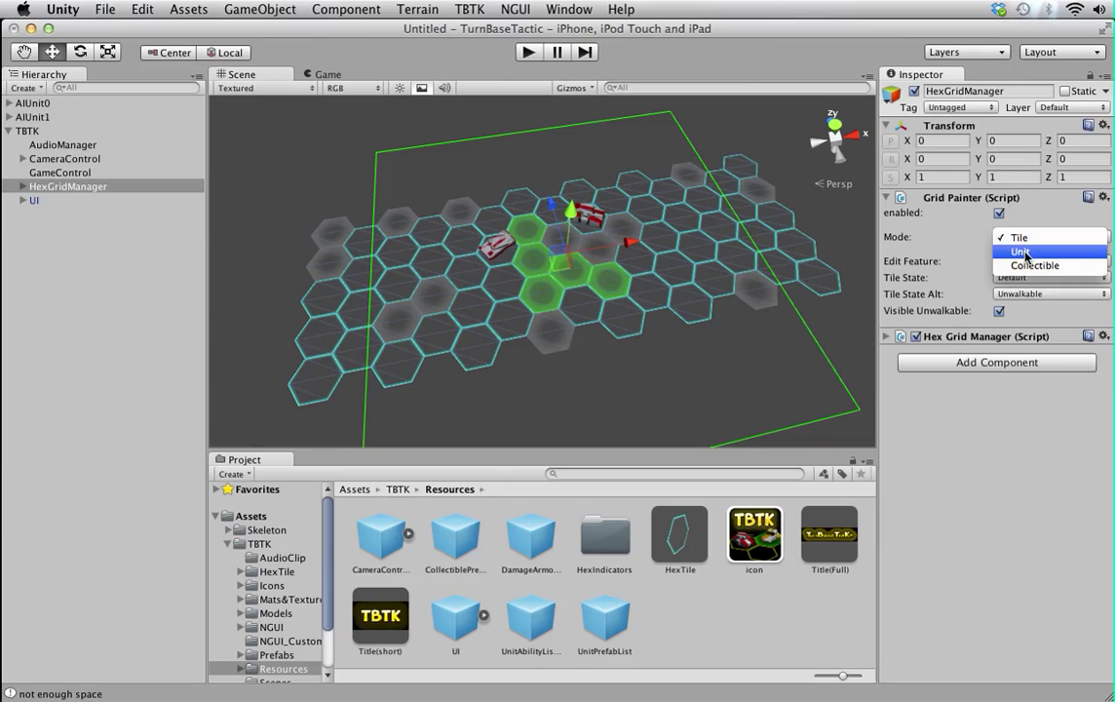
pyautogui.click(1019, 237)
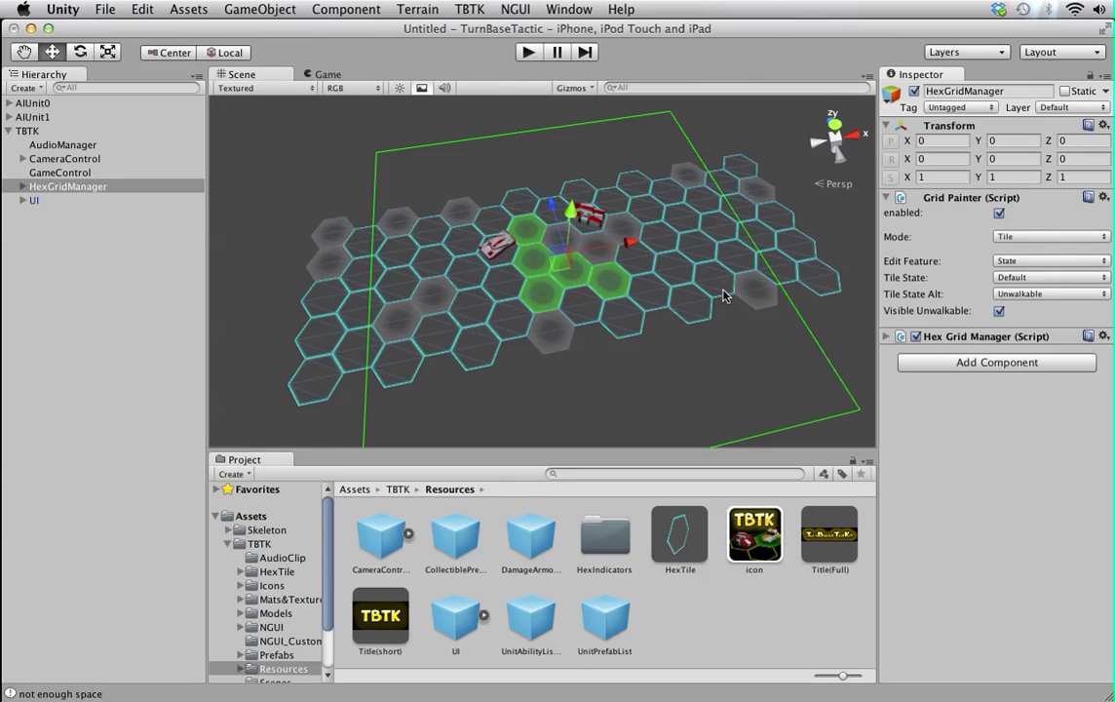
# Paint tiles near the right edge with the UnitPlacement tile state.
pyautogui.click(1025, 278)
pyautogui.click(1029, 293)
pyautogui.click(768, 220)
pyautogui.moveTo(762, 239)
pyautogui.mouseDown()
pyautogui.moveTo(787, 259)
pyautogui.moveTo(747, 261)
pyautogui.moveTo(745, 278)
pyautogui.mouseUp()
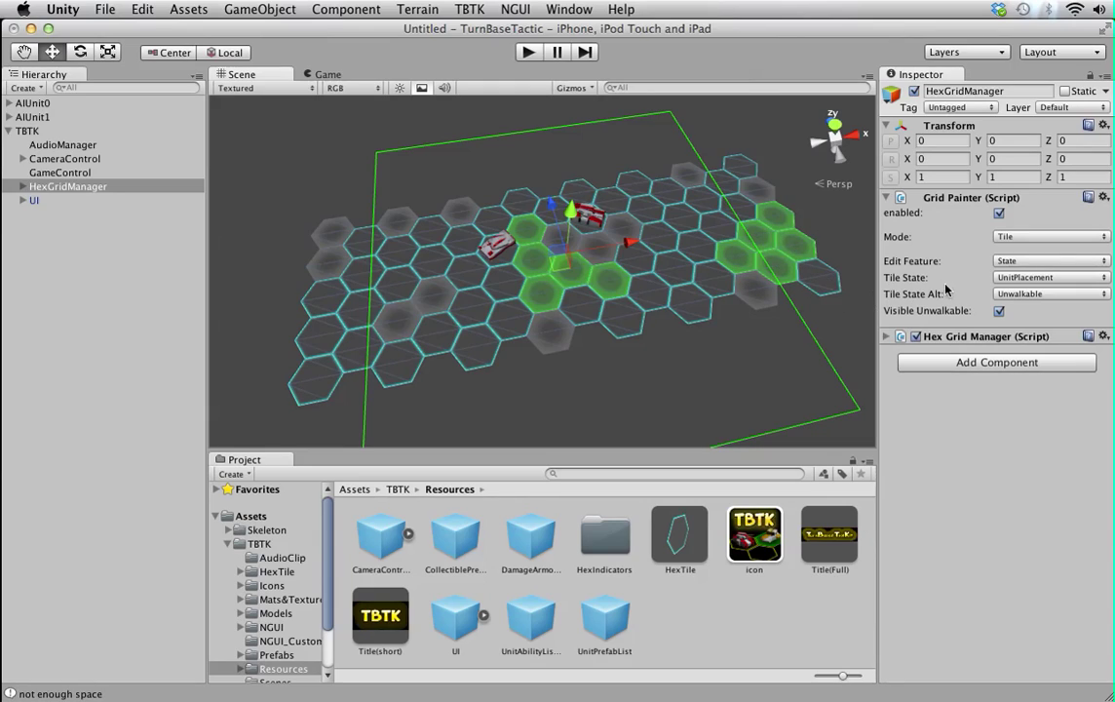
# Turn off Visible Unwalkable, make right-edge tiles unwalkable, and preview the Game view.
pyautogui.click(999, 311)
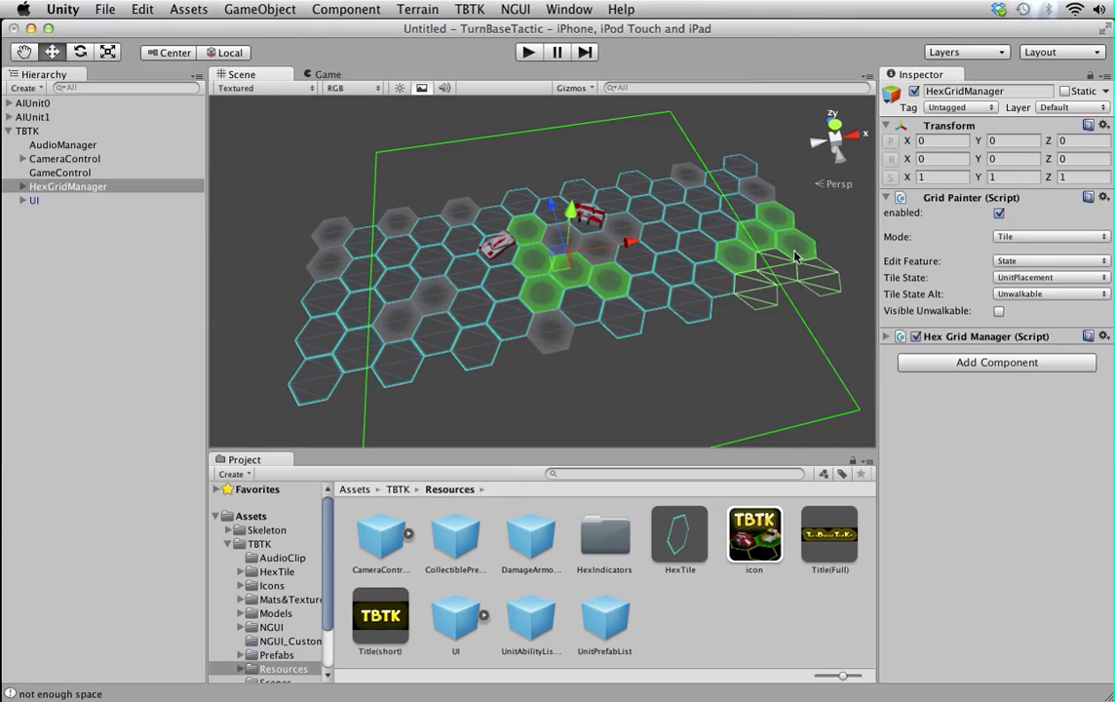
pyautogui.moveTo(708, 206); pyautogui.dragTo(759, 239)
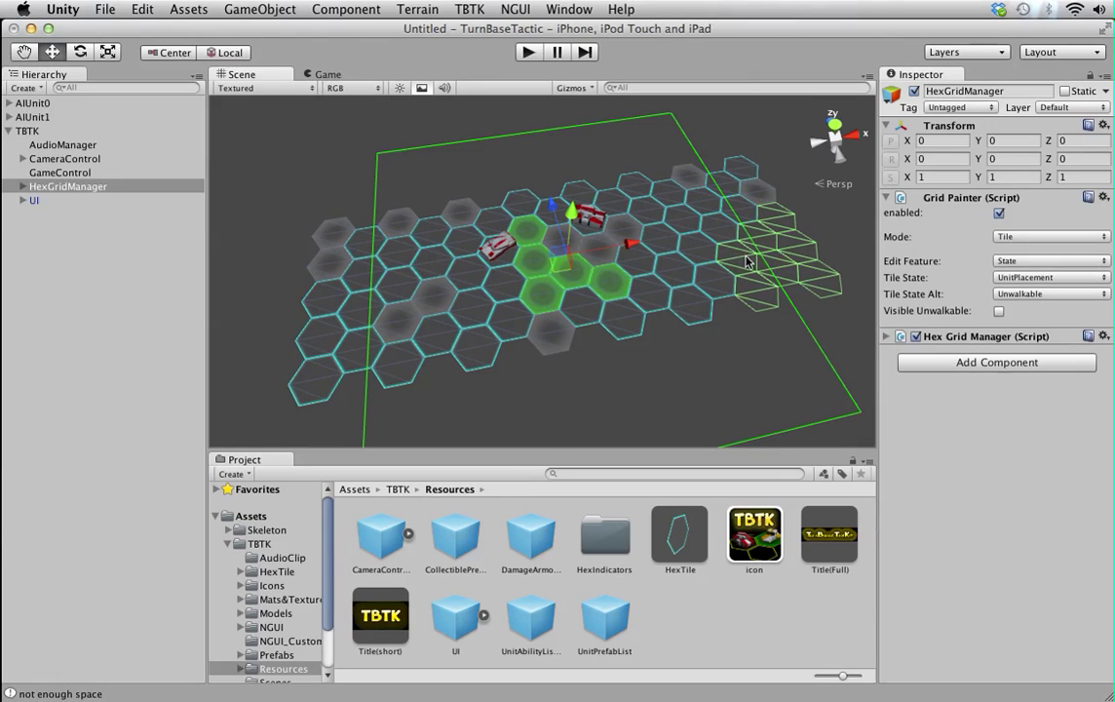
pyautogui.click(327, 74)
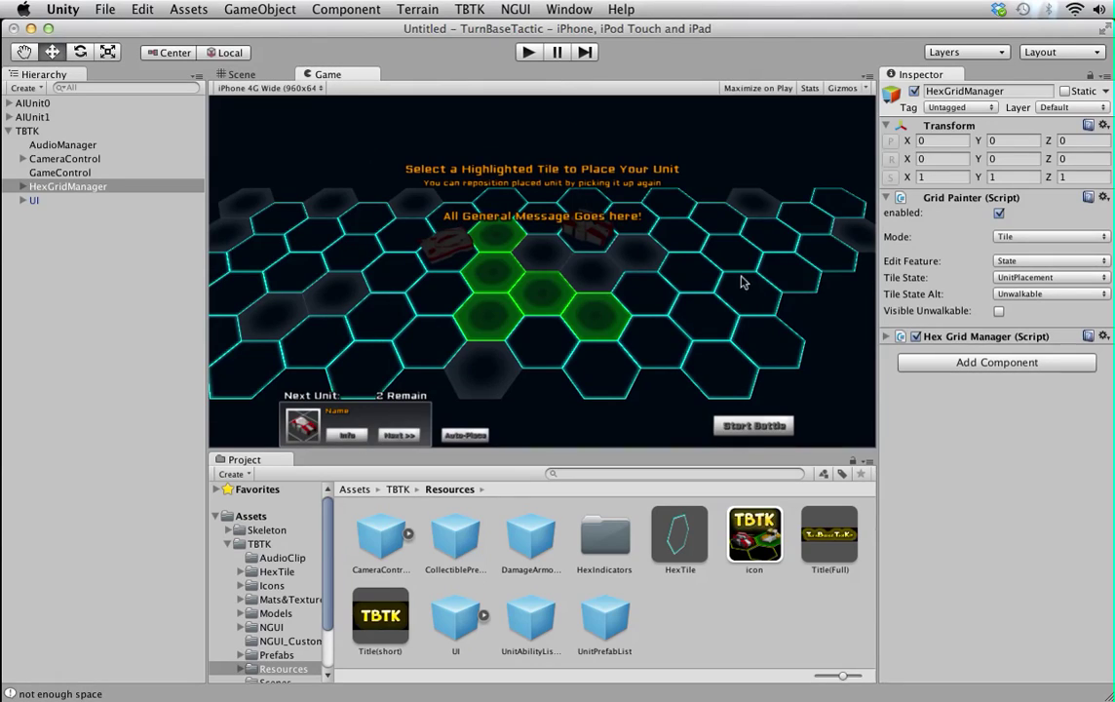
pyautogui.click(222, 75)
pyautogui.click(634, 255)
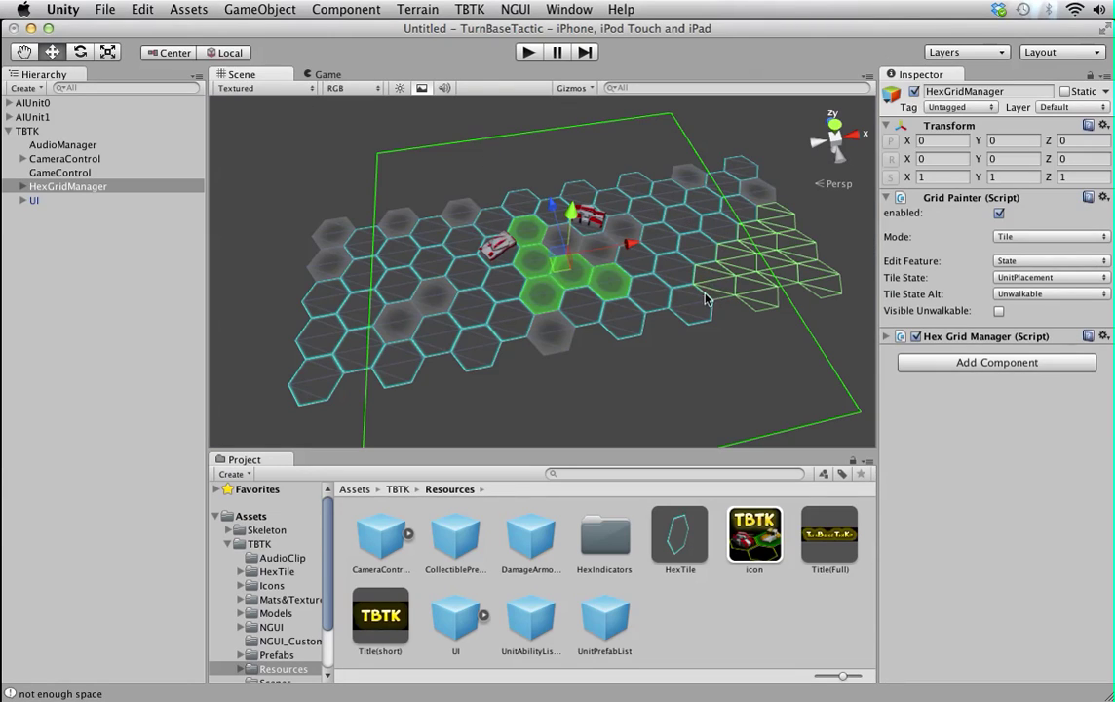
pyautogui.click(296, 73)
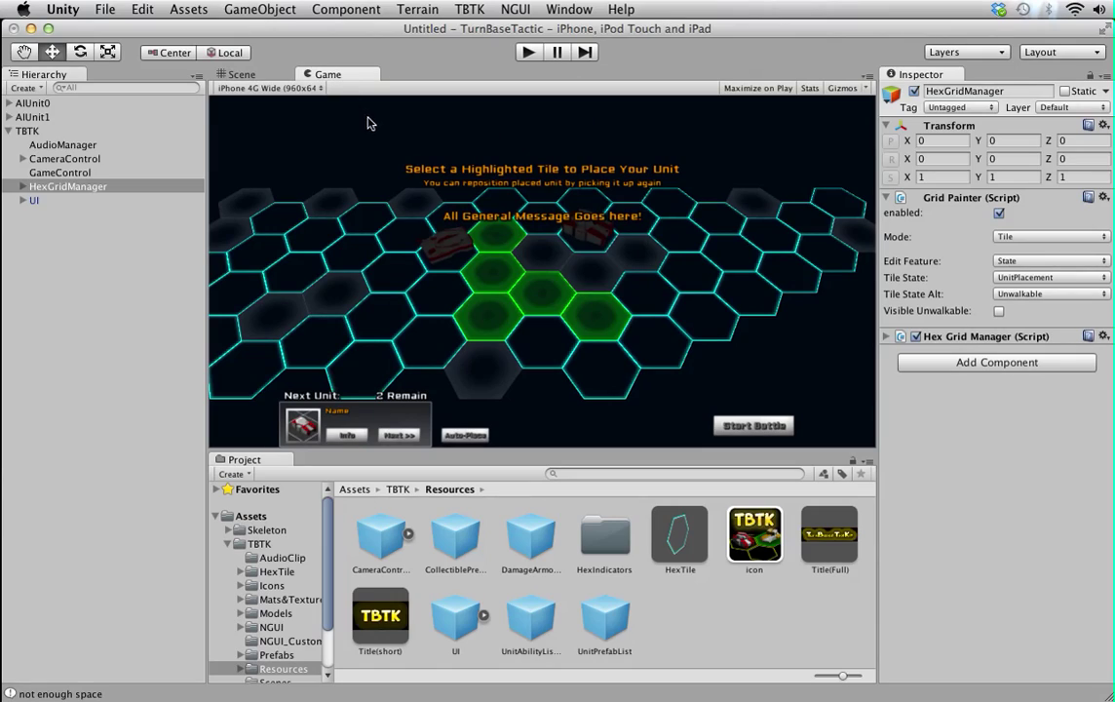
pyautogui.click(236, 73)
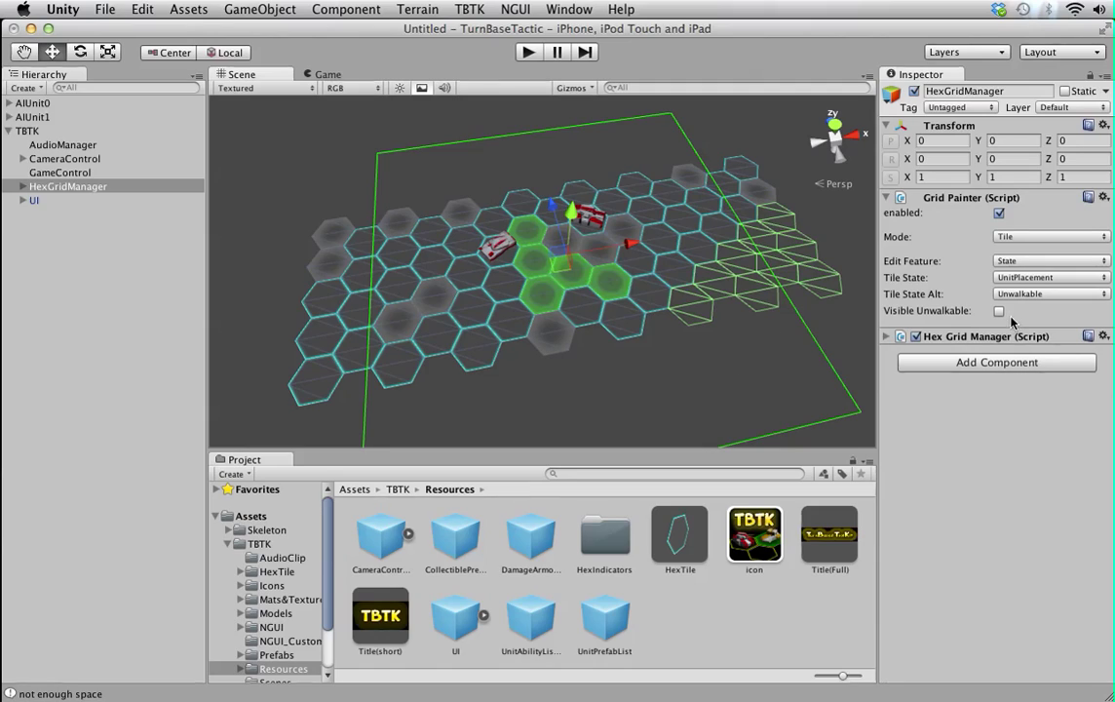
# Paint a Defend Modifier of 0.5 onto four tiles left of the green area.
pyautogui.click(1025, 261)
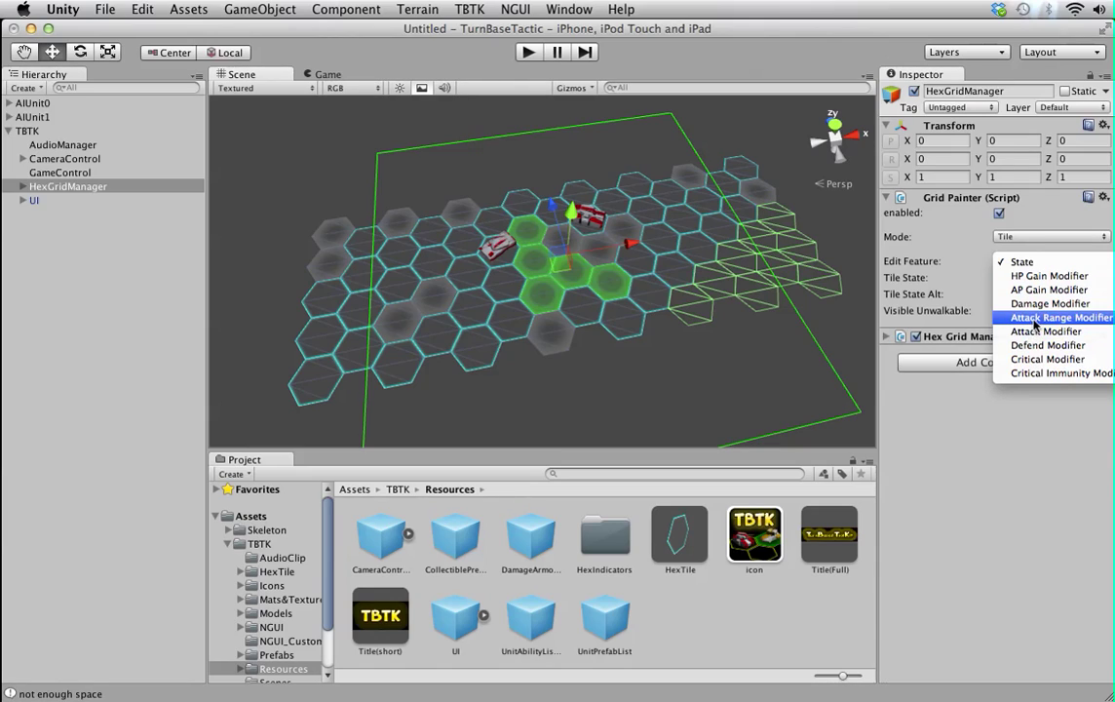
pyautogui.click(1035, 350)
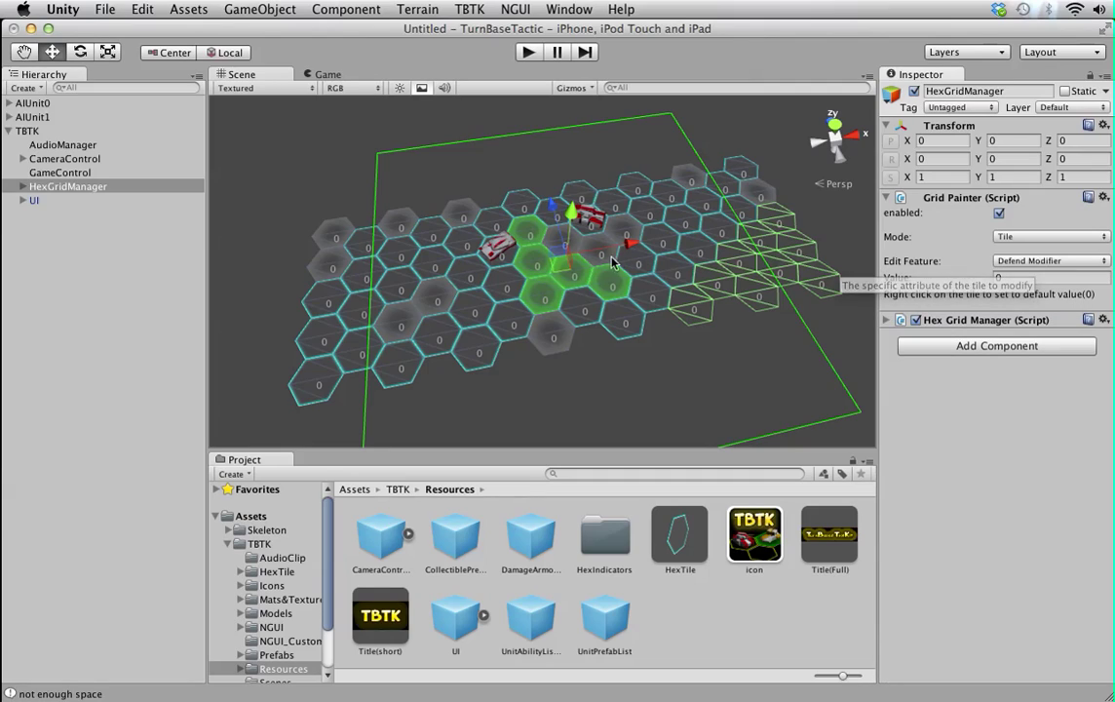
pyautogui.click(1043, 280)
pyautogui.press('BackSpace')
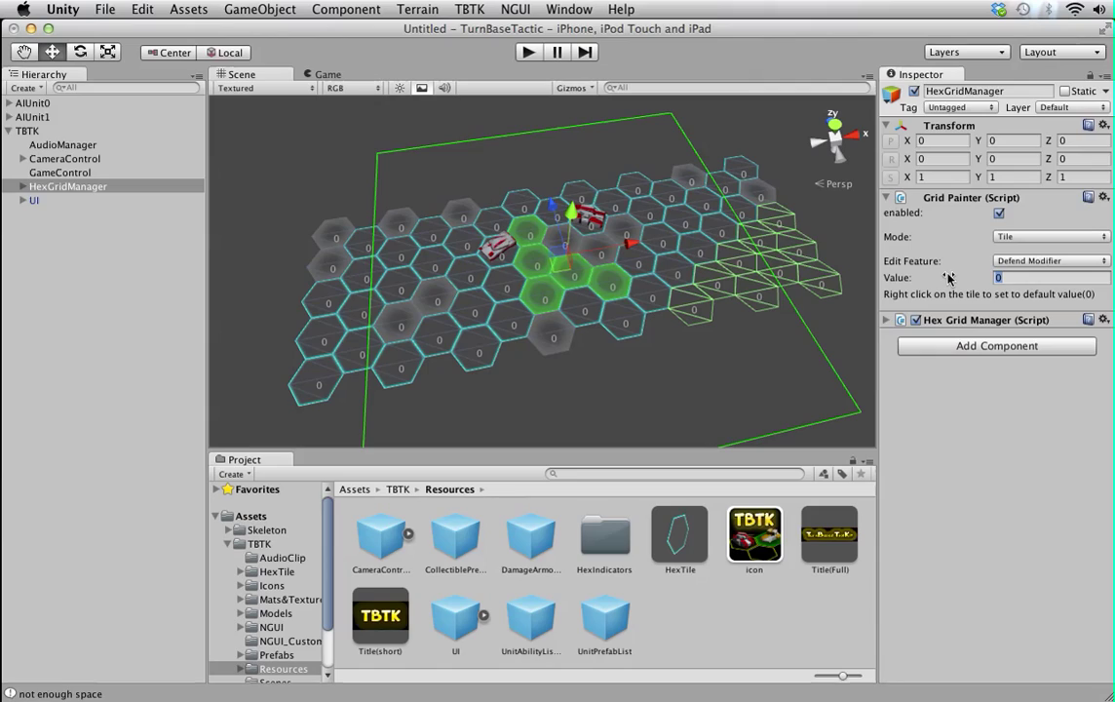
pyautogui.press('Return')
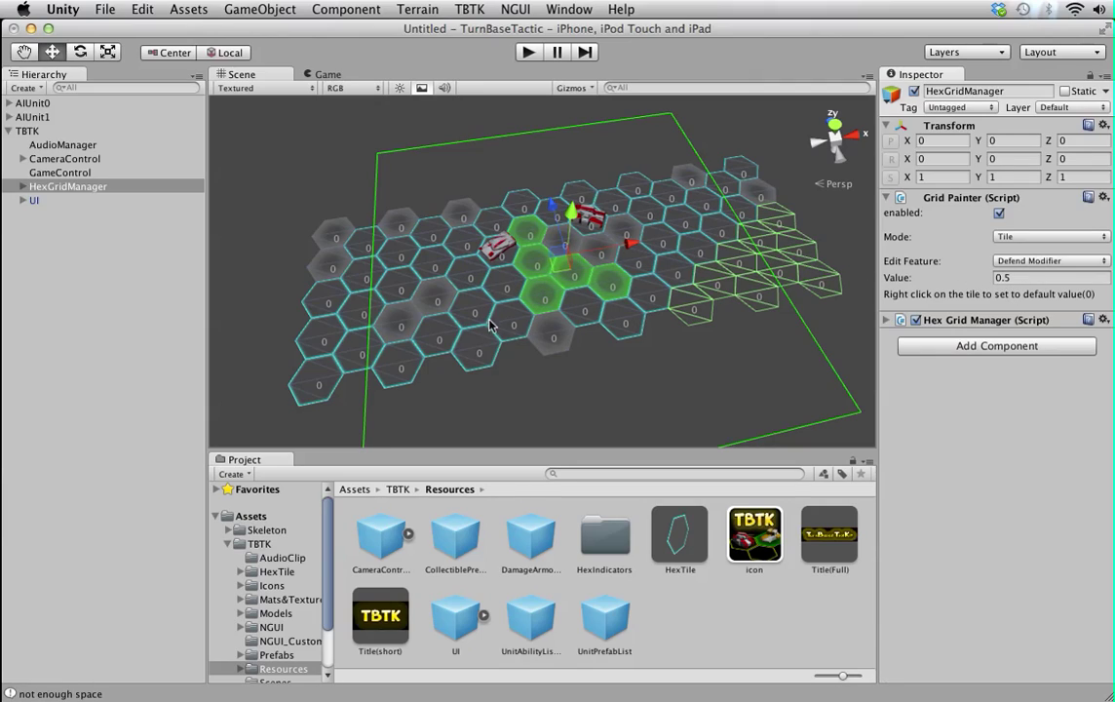
pyautogui.moveTo(490, 324)
pyautogui.mouseDown()
pyautogui.moveTo(503, 290)
pyautogui.moveTo(508, 313)
pyautogui.moveTo(482, 352)
pyautogui.moveTo(453, 338)
pyautogui.moveTo(470, 356)
pyautogui.moveTo(519, 347)
pyautogui.mouseUp()
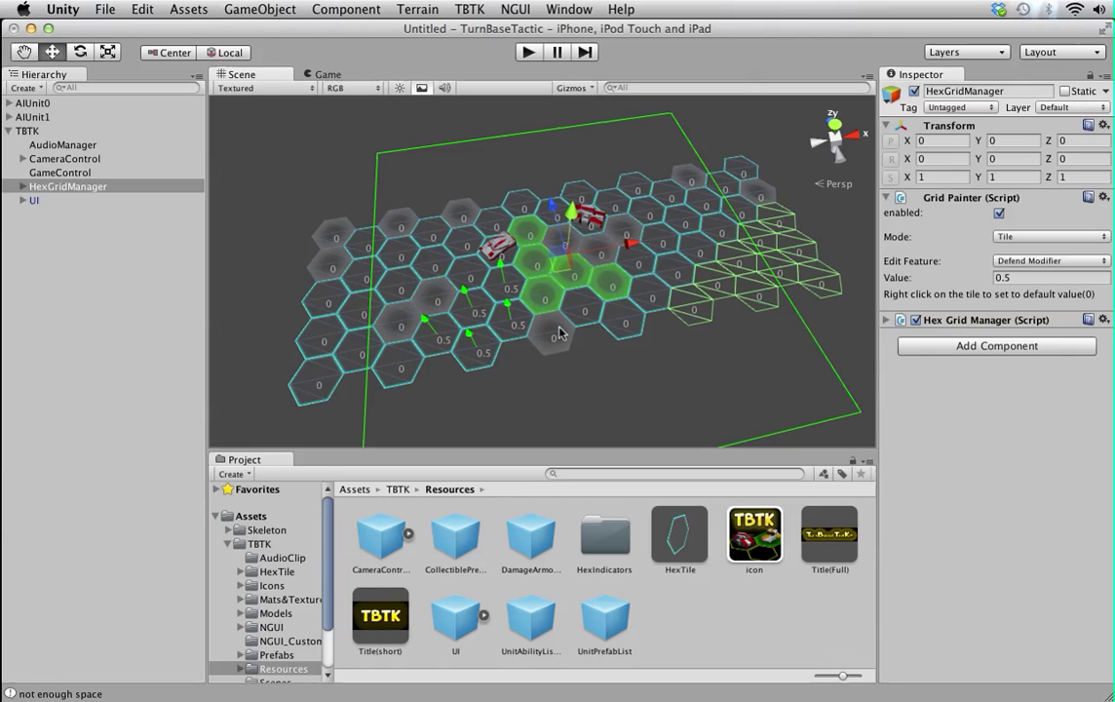
pyautogui.click(1024, 261)
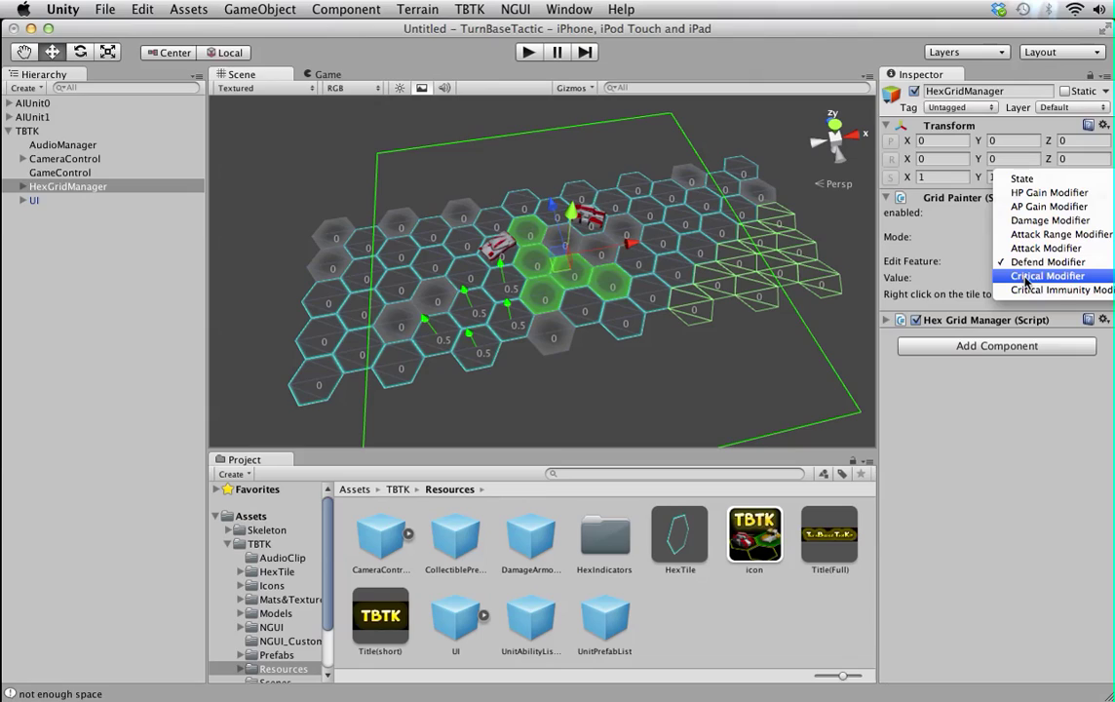
# Paint Damage Modifier 1 onto five tiles left of the green area.
pyautogui.click(1028, 223)
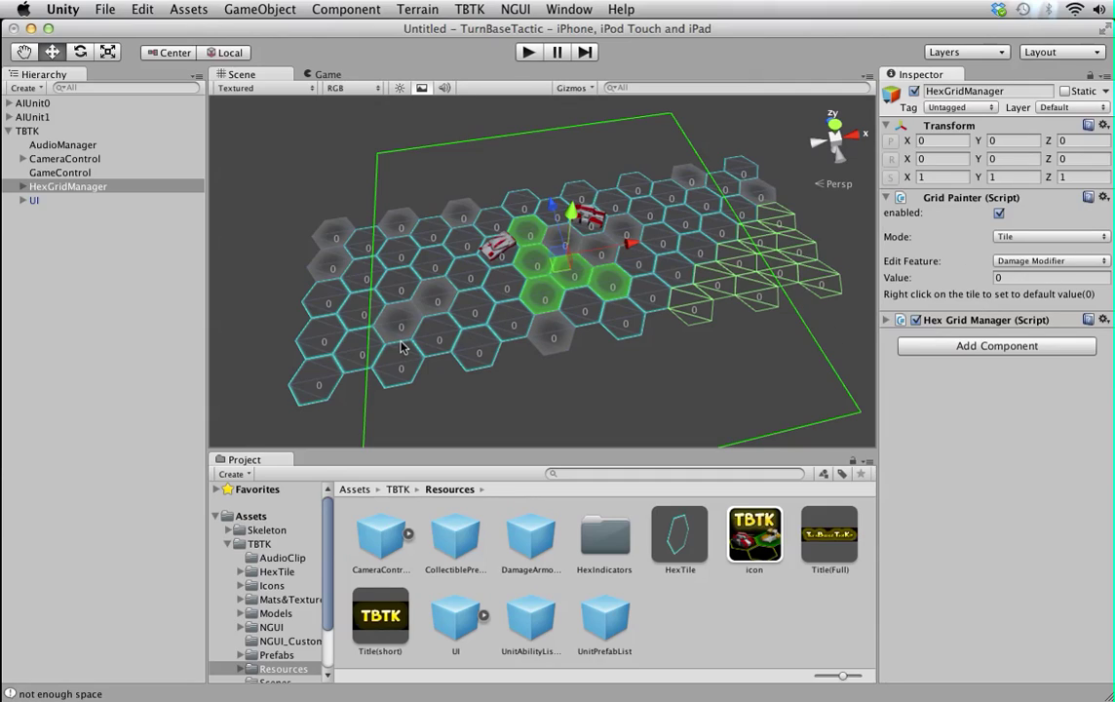
pyautogui.click(1007, 279)
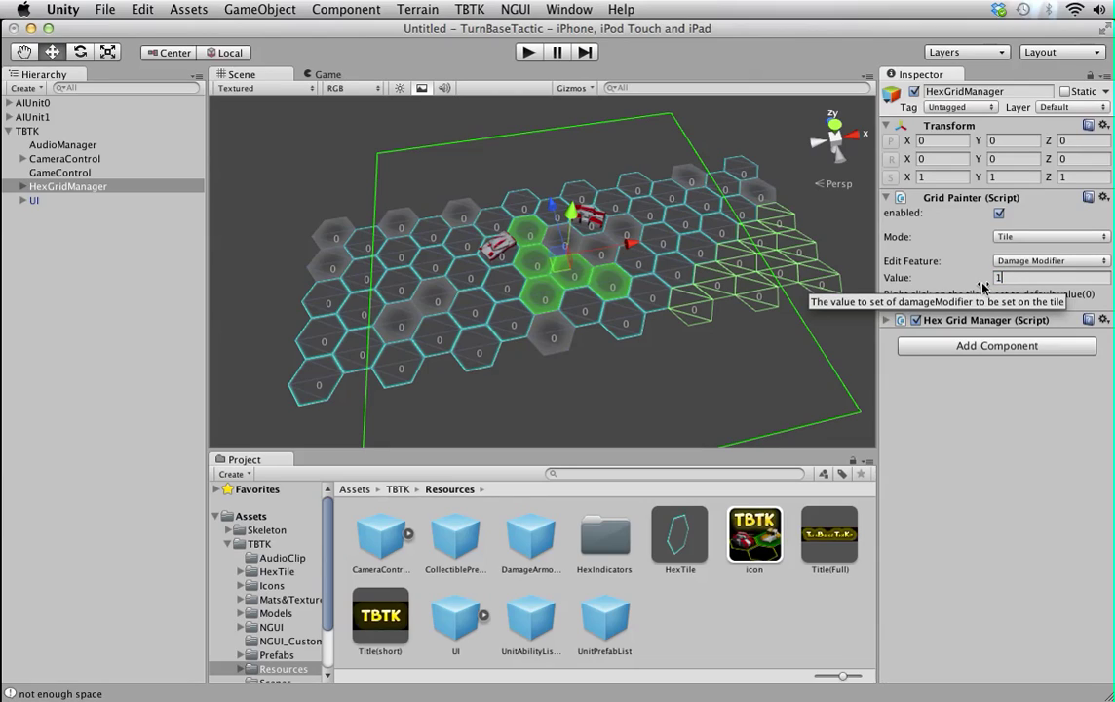
pyautogui.click(426, 320)
pyautogui.click(466, 290)
pyautogui.click(500, 269)
pyautogui.click(507, 305)
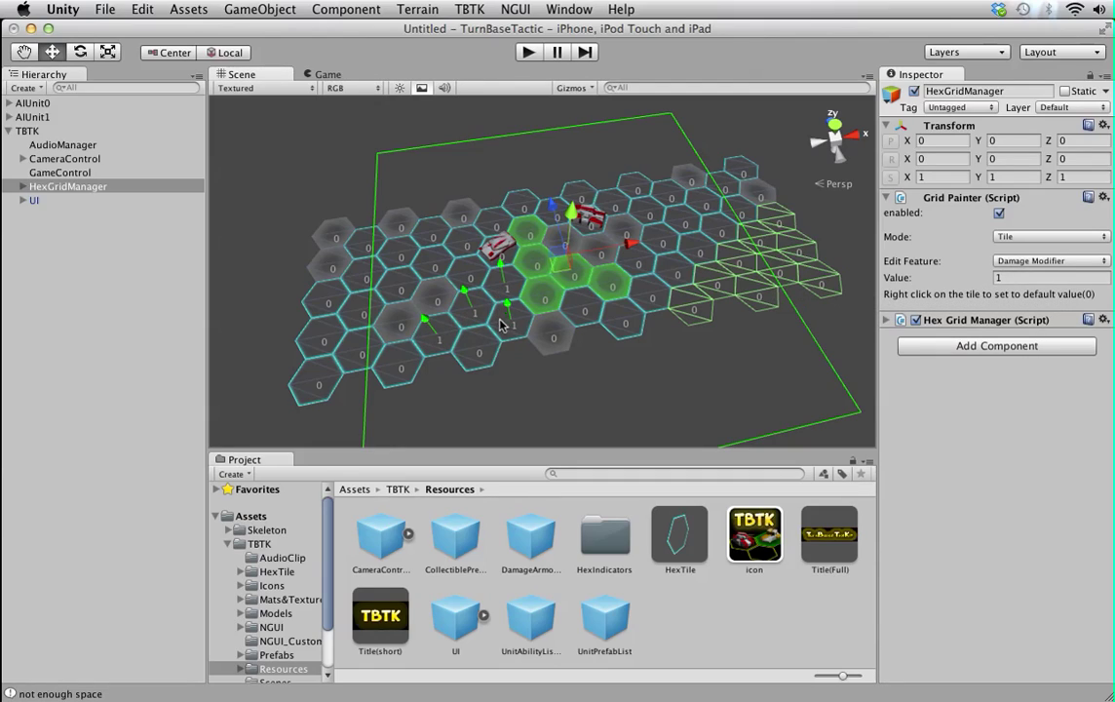
pyautogui.click(470, 333)
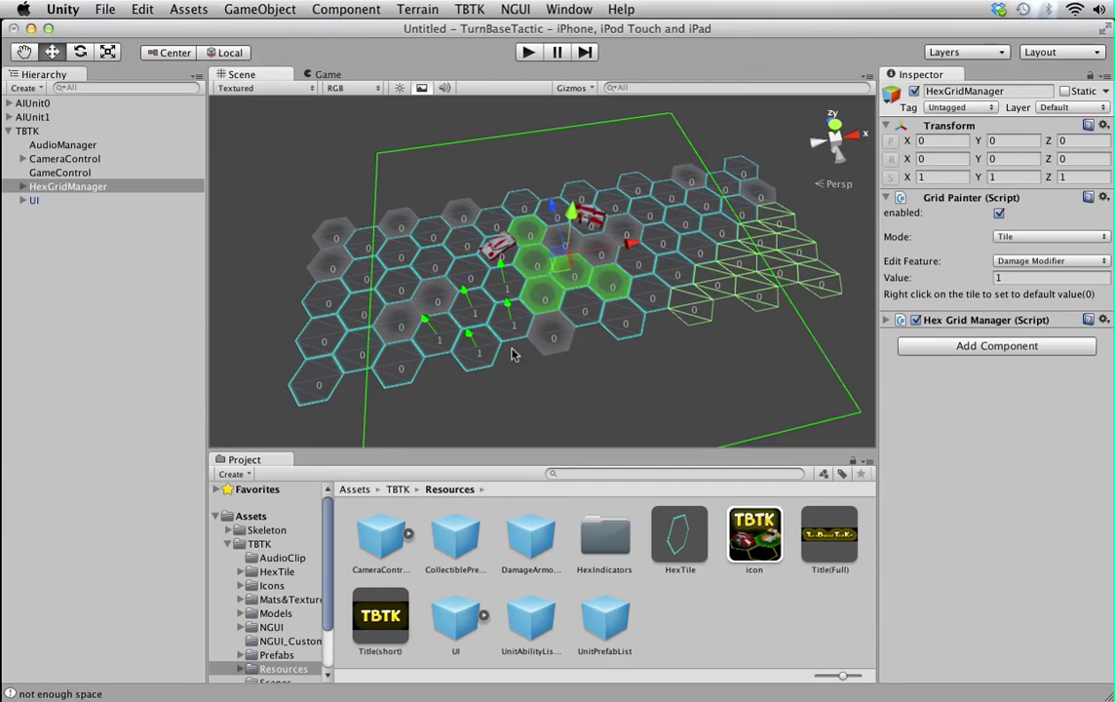
# Change the damage value to -2 and paint it onto three tiles right of the start area.
pyautogui.click(995, 277)
pyautogui.write('1')
pyautogui.doubleClick(1005, 280)
pyautogui.write('-2')
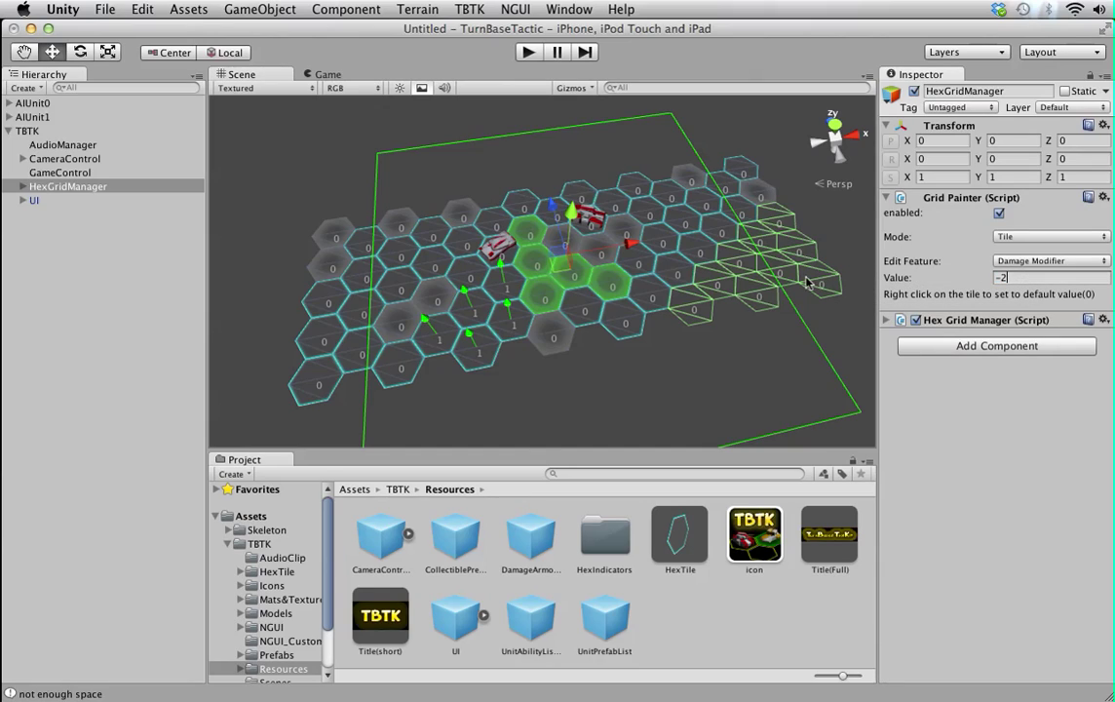
pyautogui.click(639, 259)
pyautogui.click(677, 272)
pyautogui.click(683, 247)
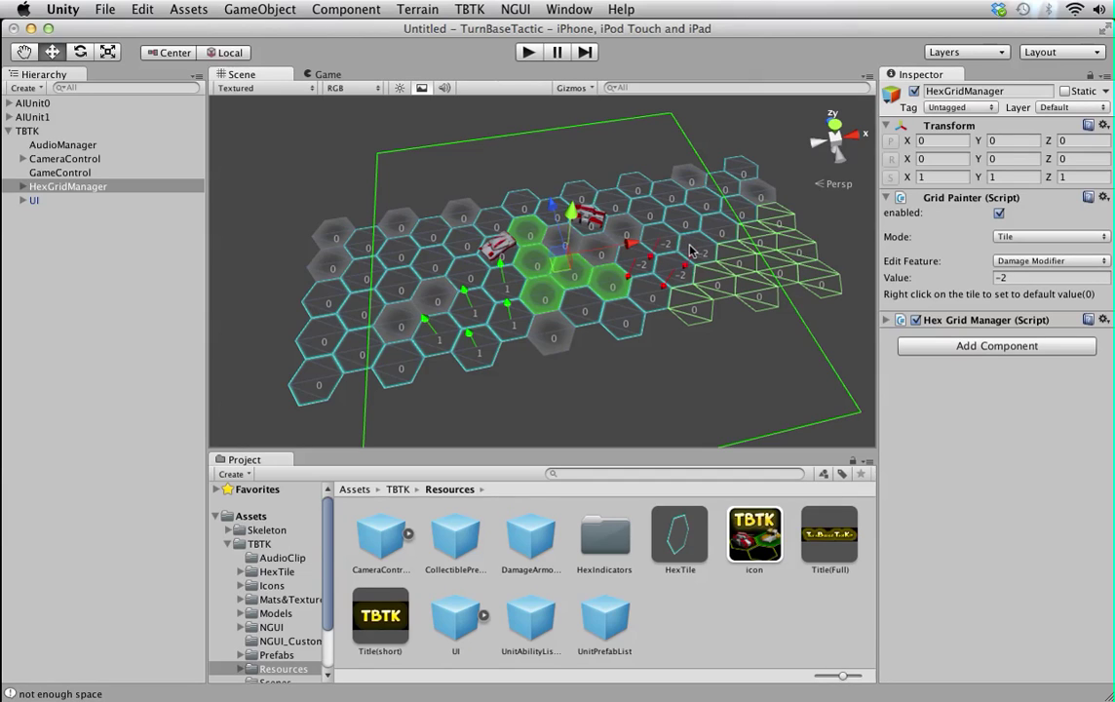
# Orbit the view and switch the Grid Painter to Unit mode.
pyautogui.keyDown('alt'); pyautogui.moveTo(654, 293); pyautogui.dragTo(534, 237); pyautogui.keyUp('alt')
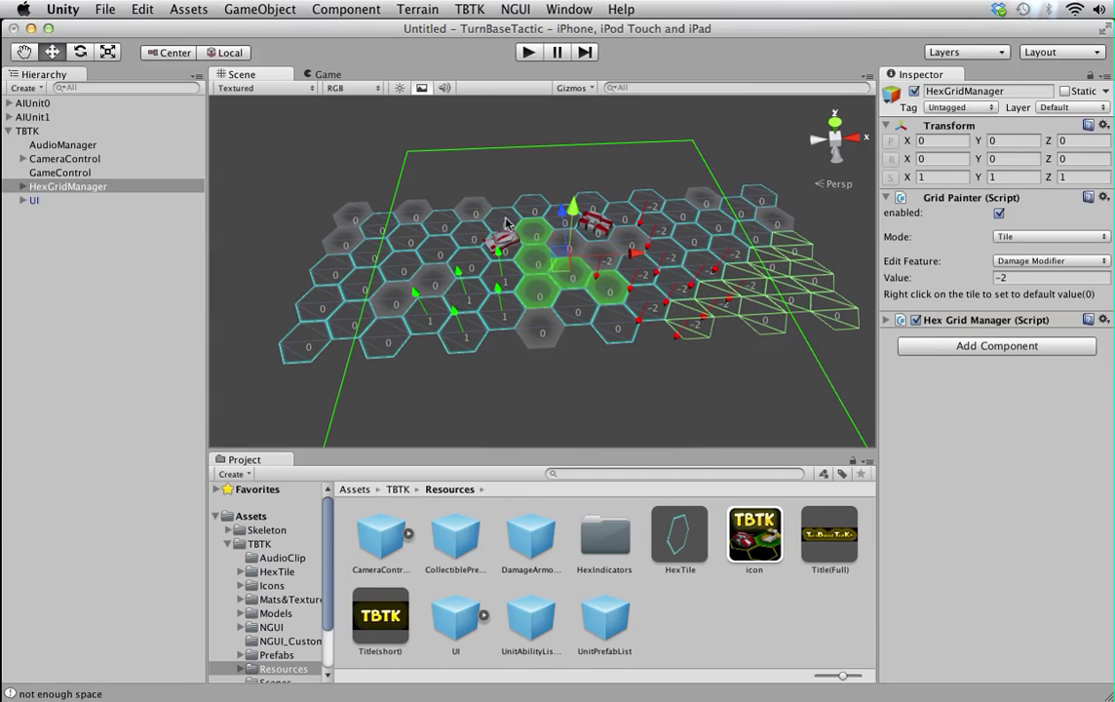
pyautogui.click(1017, 238)
pyautogui.click(1012, 253)
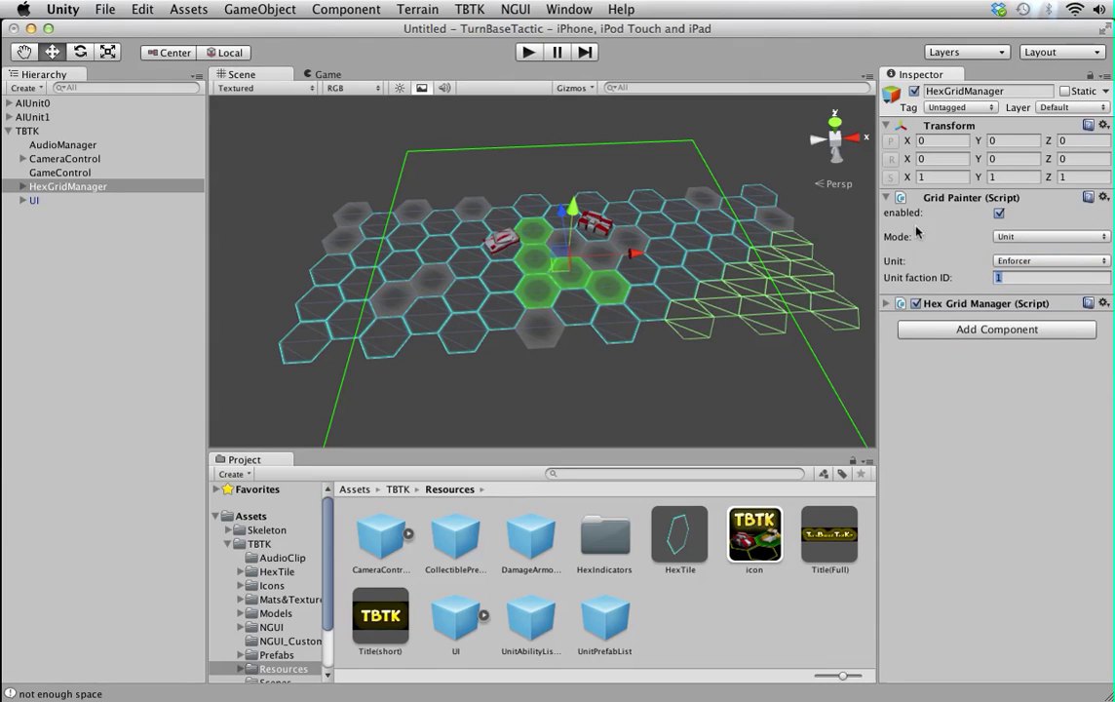
# Place three faction 1 Enforcer units on the grid's left-edge tiles.
pyautogui.click(998, 278)
pyautogui.click(306, 331)
pyautogui.click(316, 294)
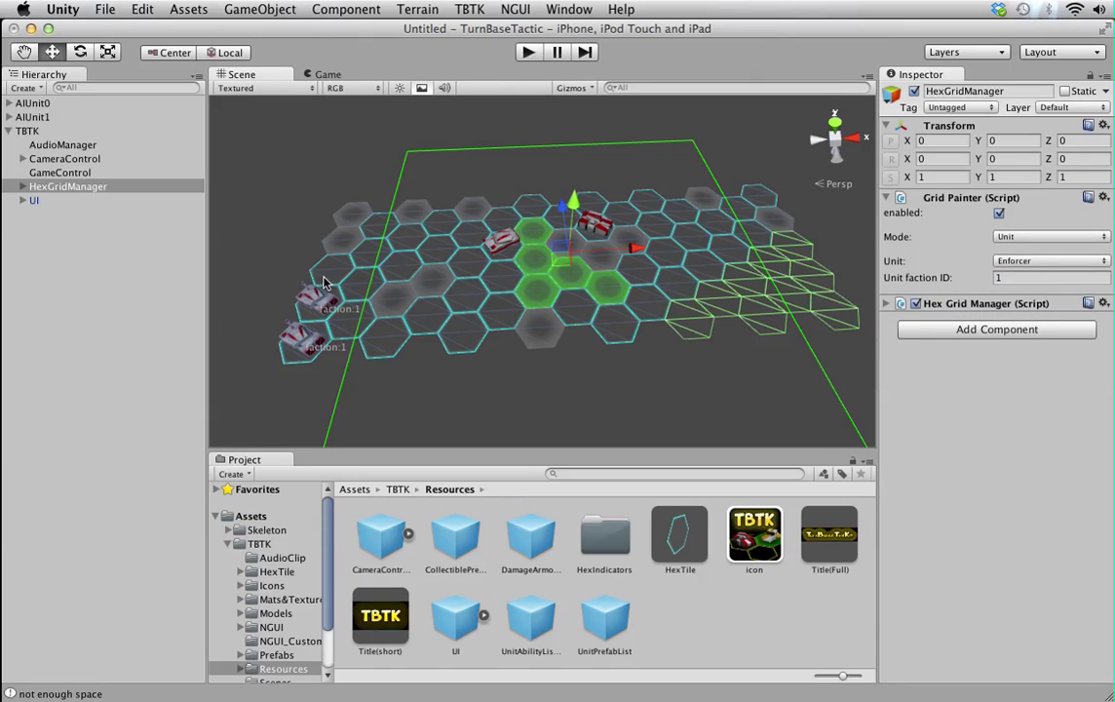
pyautogui.click(331, 262)
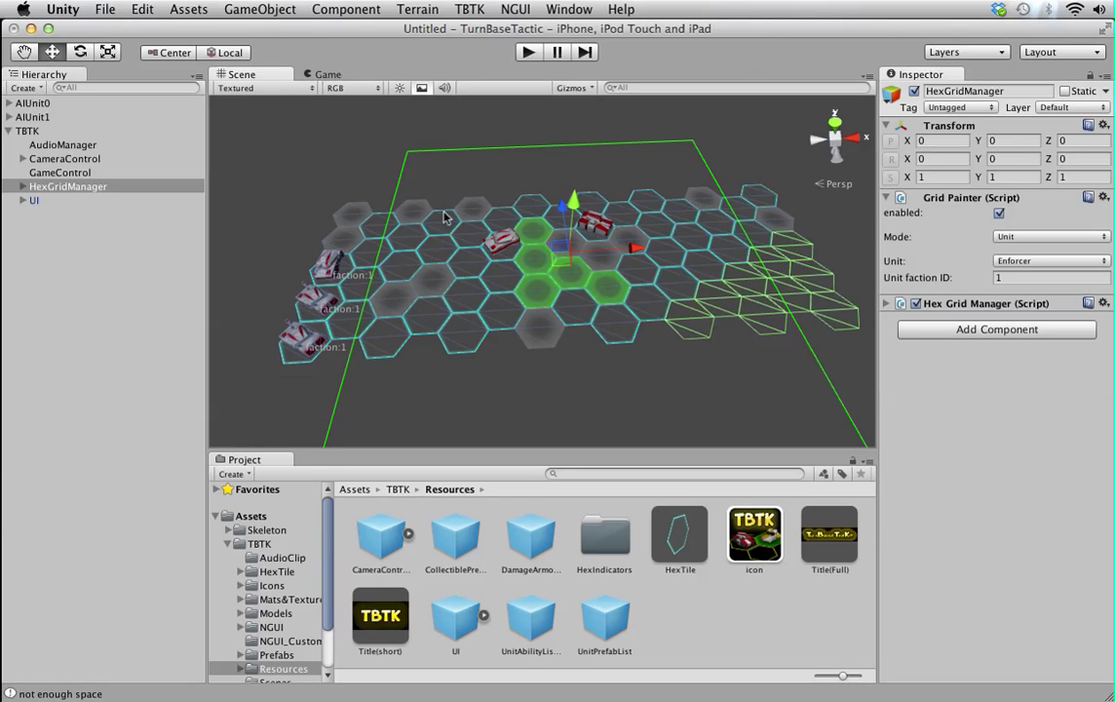
# Switch the Grid Painter to Collectible mode and open the TBTK editors menu.
pyautogui.click(1027, 269)
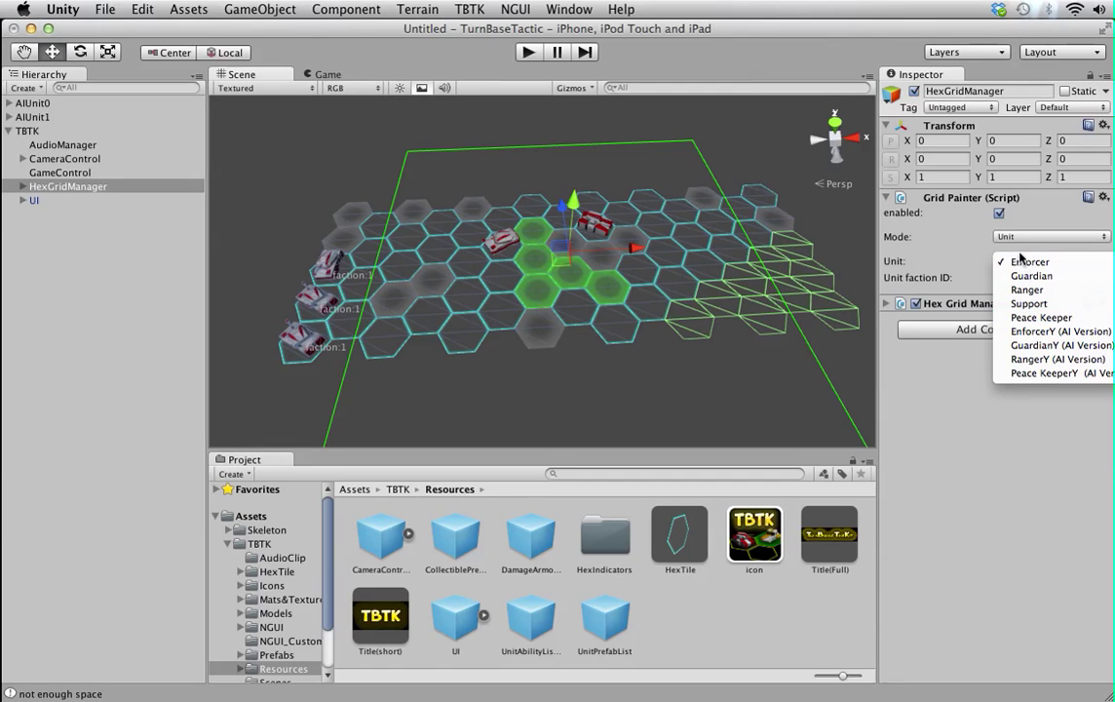
pyautogui.click(1017, 240)
pyautogui.click(1018, 237)
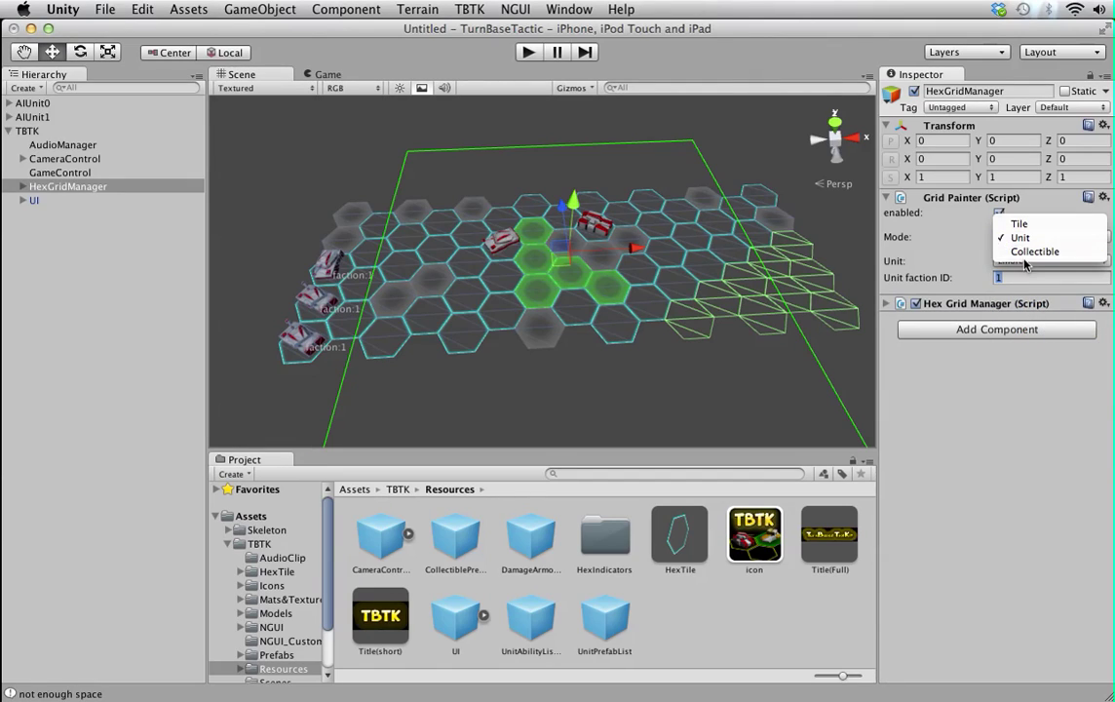
pyautogui.click(1024, 252)
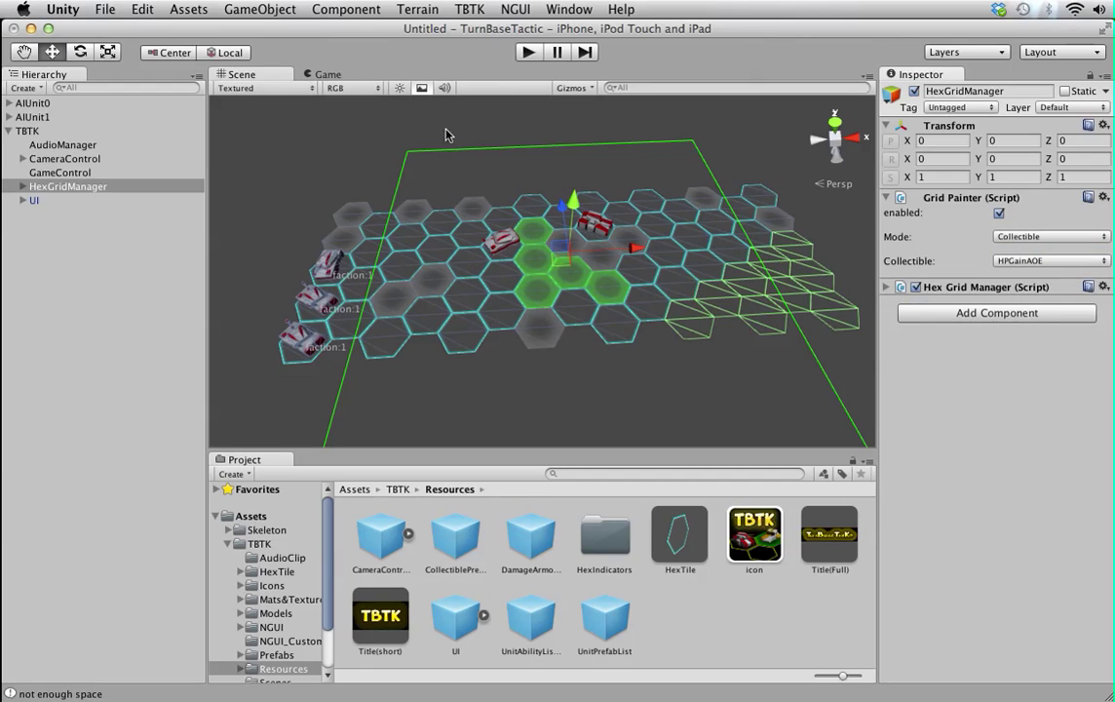
pyautogui.click(473, 13)
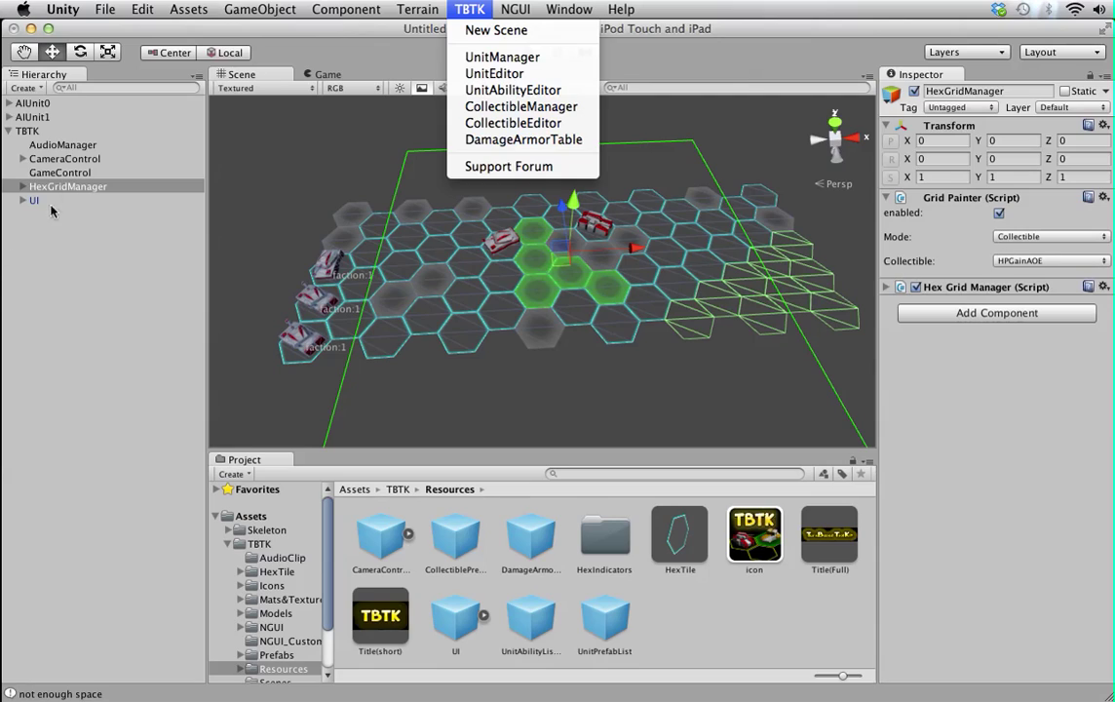
# Switch the grid painter to unit mode, keeping Enforcer as the unit type.
pyautogui.click(1016, 247)
pyautogui.click(1061, 235)
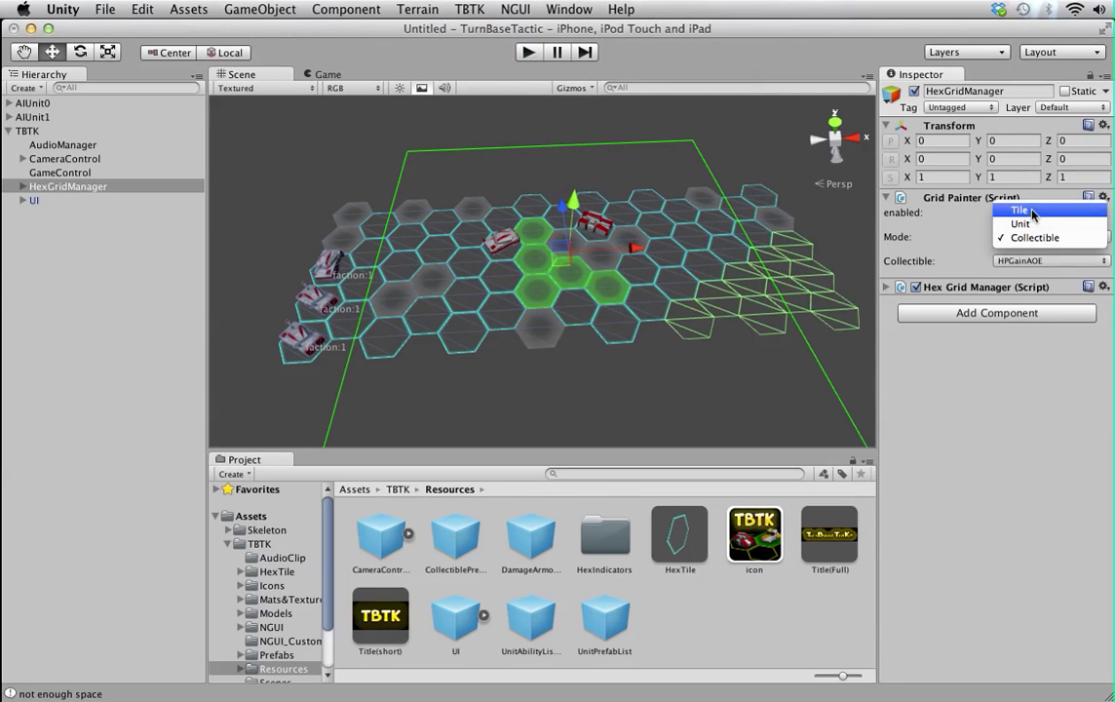
pyautogui.click(1023, 201)
pyautogui.click(1029, 239)
pyautogui.click(1029, 239)
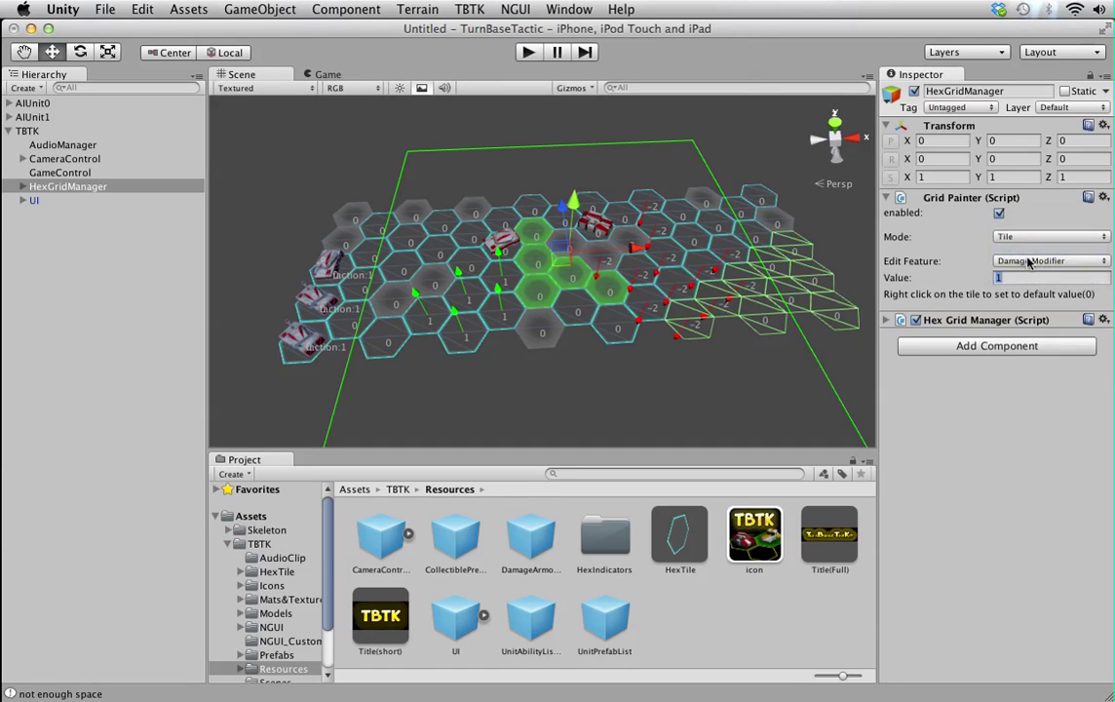
pyautogui.click(1030, 261)
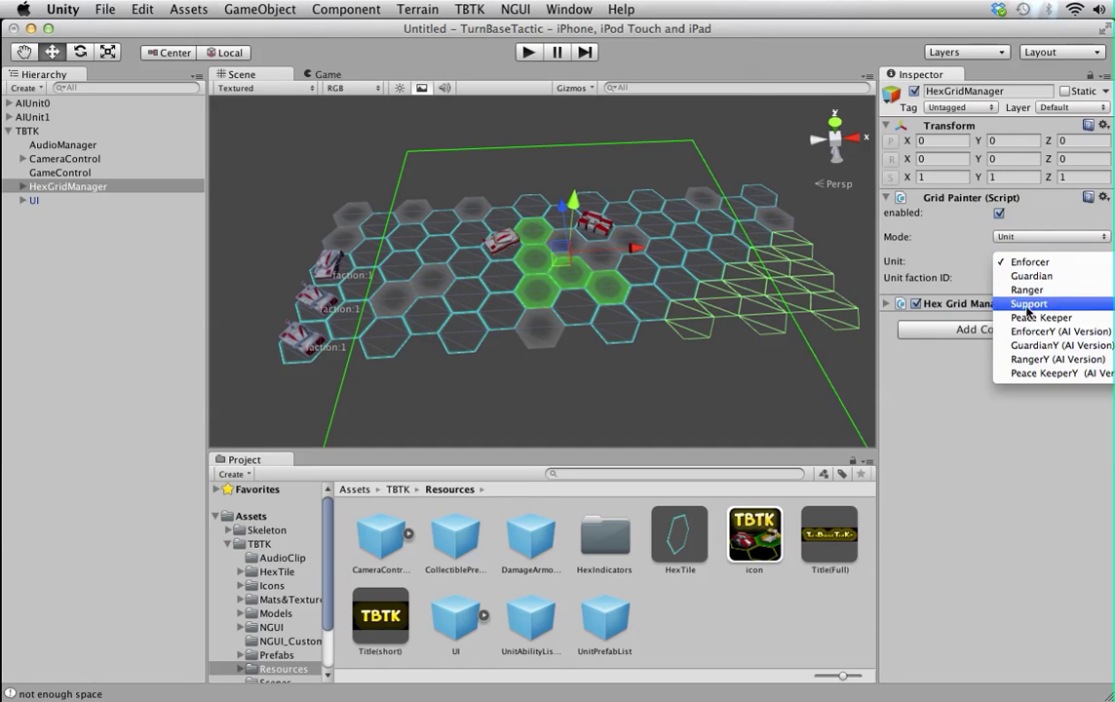
pyautogui.click(385, 66)
# In TBTK > UnitManager, delete Peace KeeperY (AI Version) so the list ends at RangerY.
pyautogui.click(469, 9)
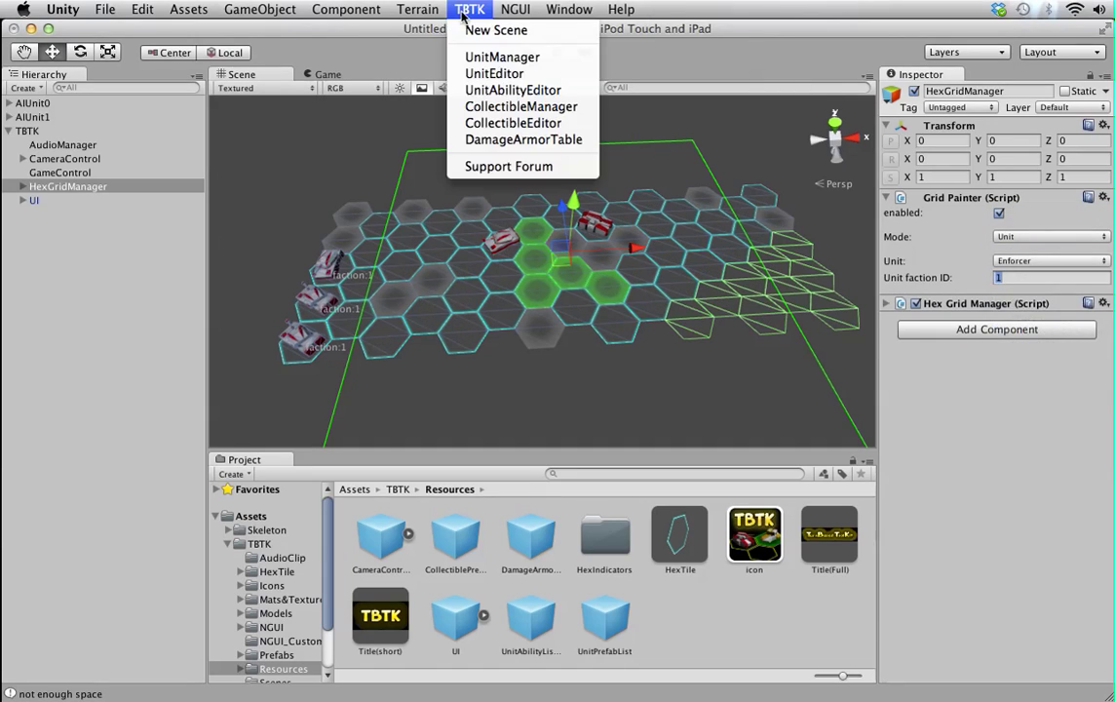
pyautogui.click(487, 59)
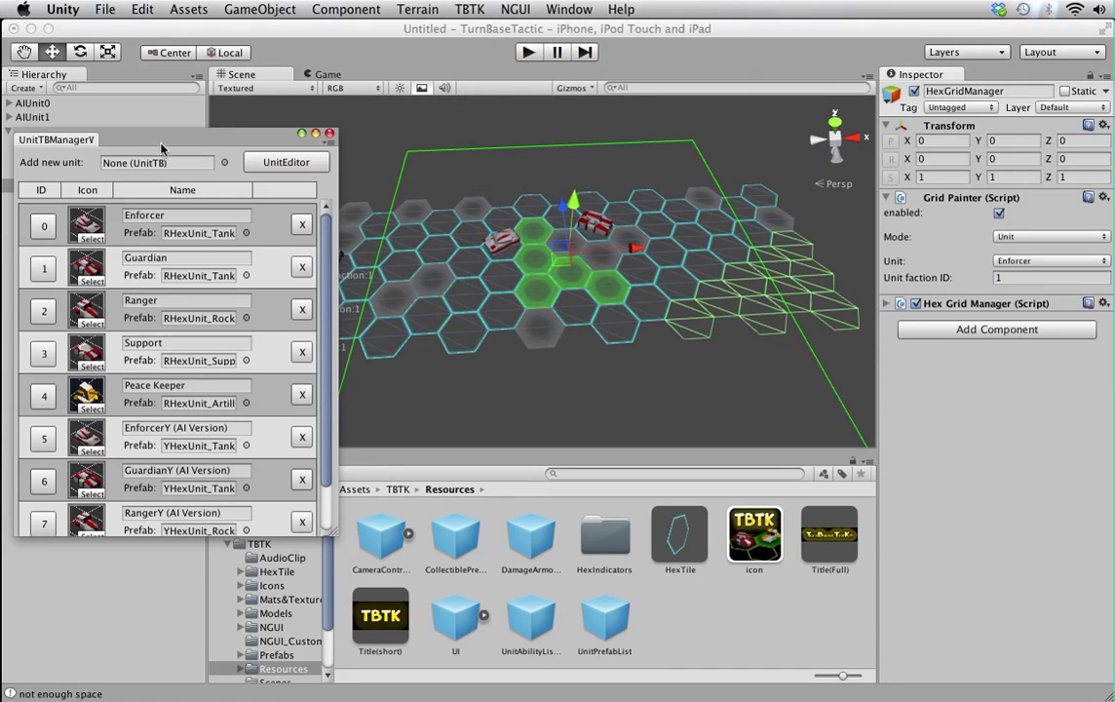
pyautogui.moveTo(148, 121); pyautogui.dragTo(229, 135)
pyautogui.scroll(-3, 256, 388)
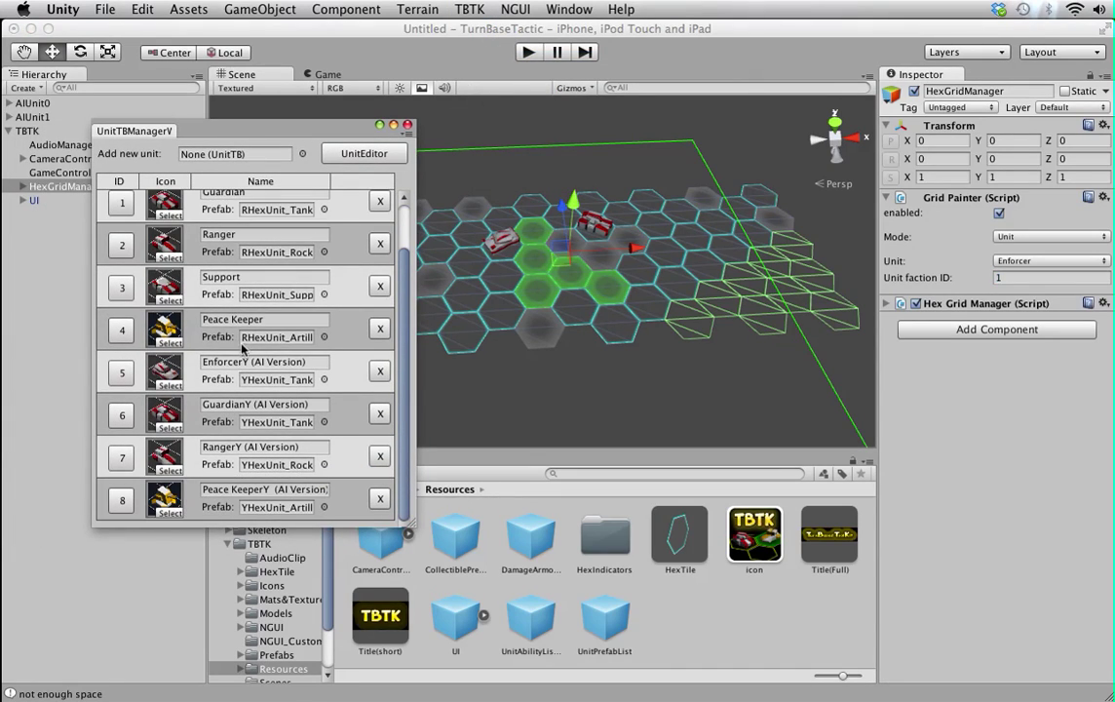
pyautogui.scroll(3, 257, 388)
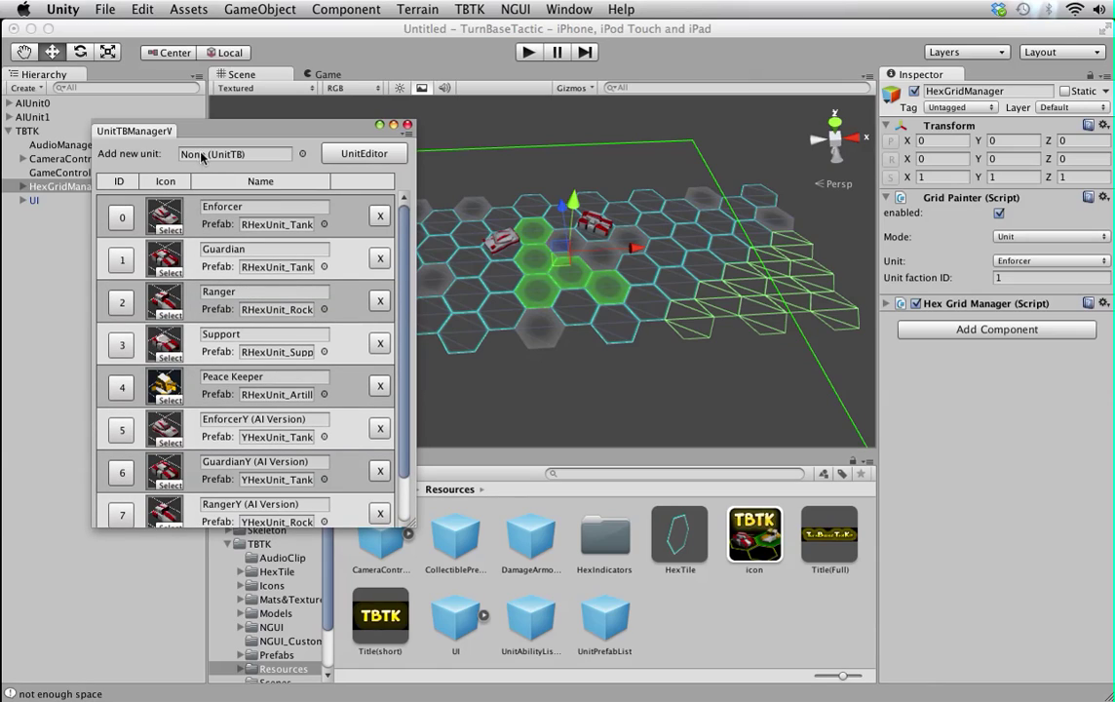
pyautogui.scroll(-3, 341, 487)
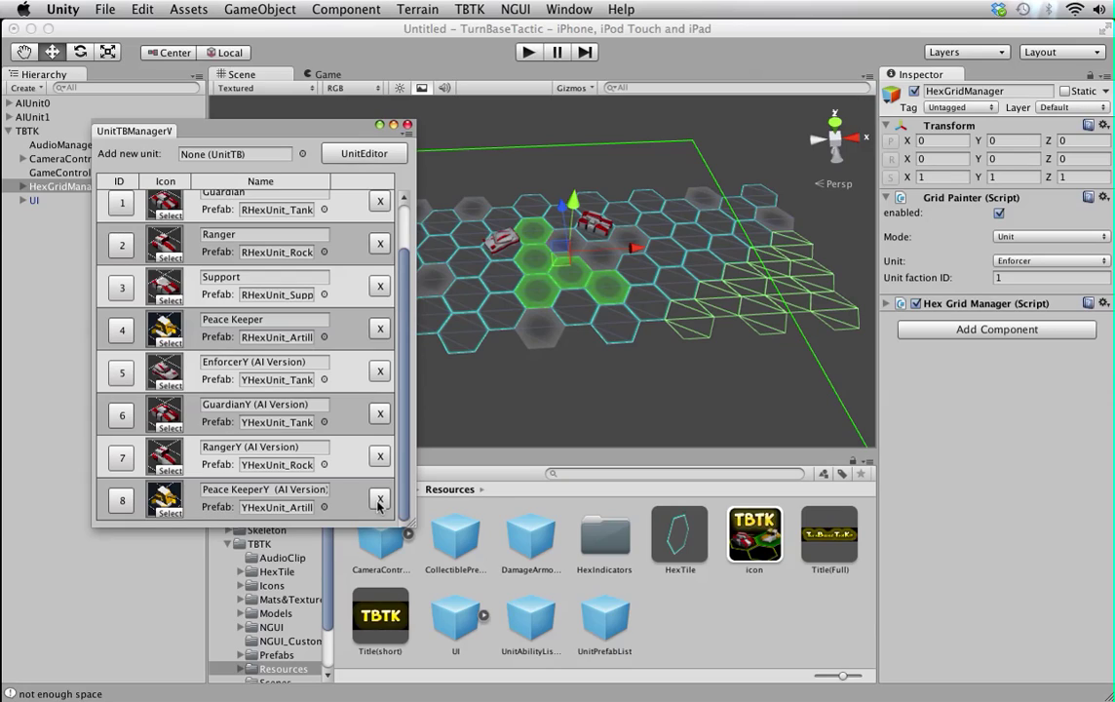
pyautogui.click(379, 499)
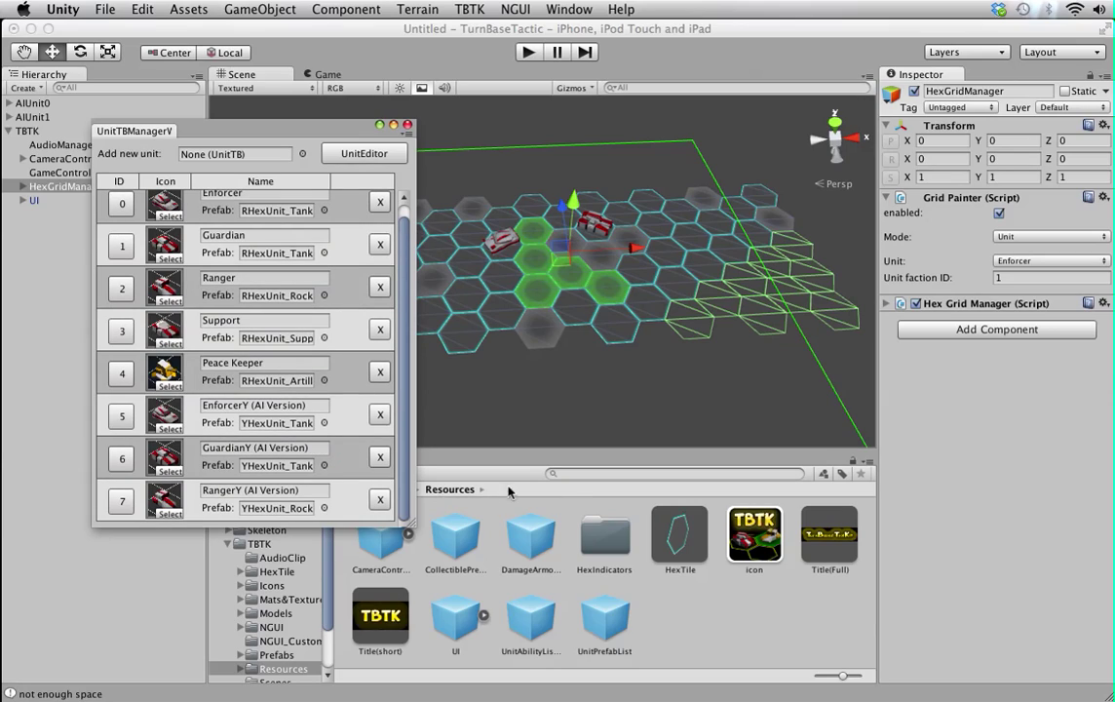
pyautogui.click(571, 473)
# Clear the 'peace' Project search and open the Assets/TBTK/Prefabs/Unit folder.
pyautogui.write('peace')
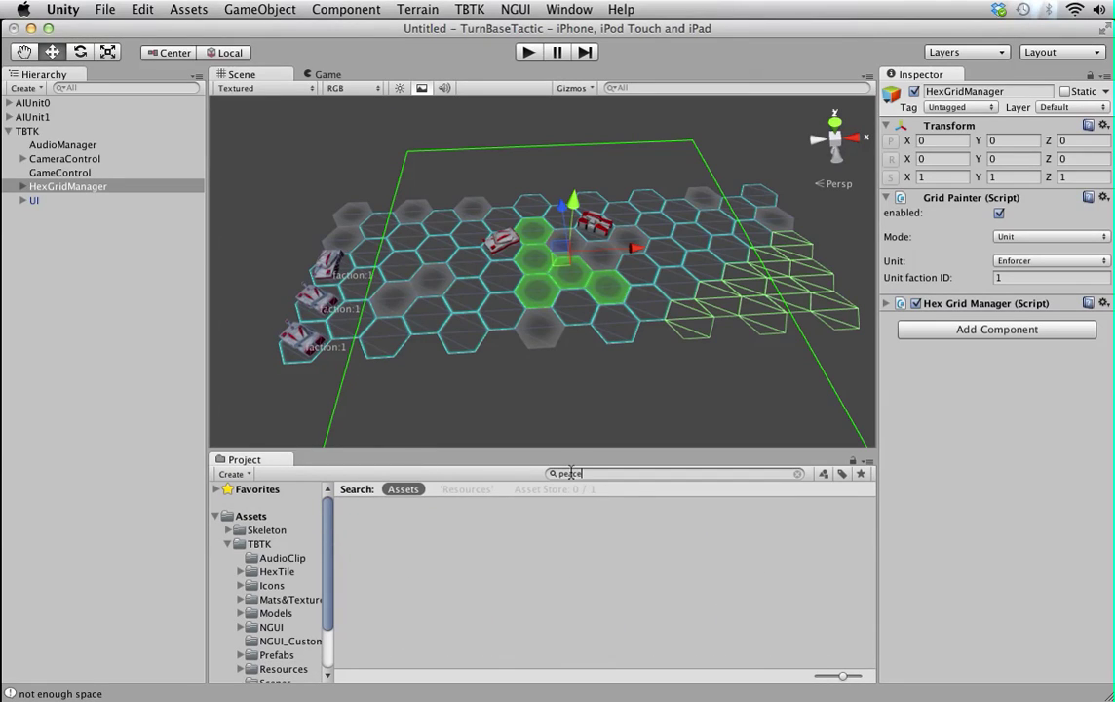
pyautogui.click(250, 516)
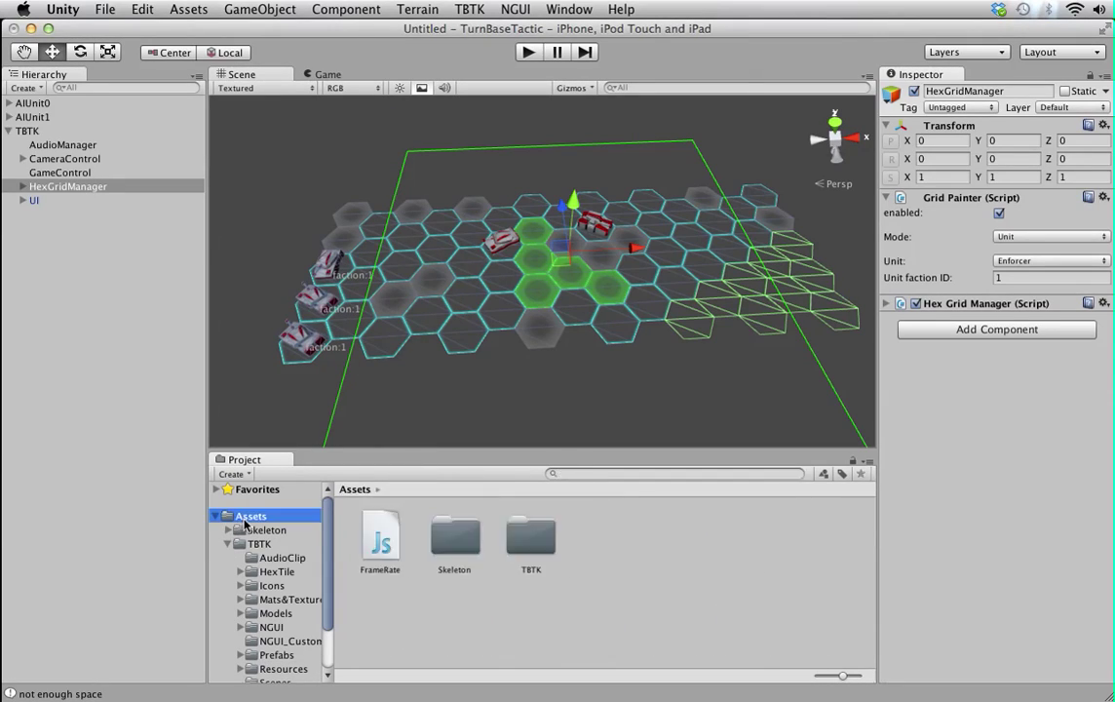
pyautogui.click(570, 474)
pyautogui.write('space')
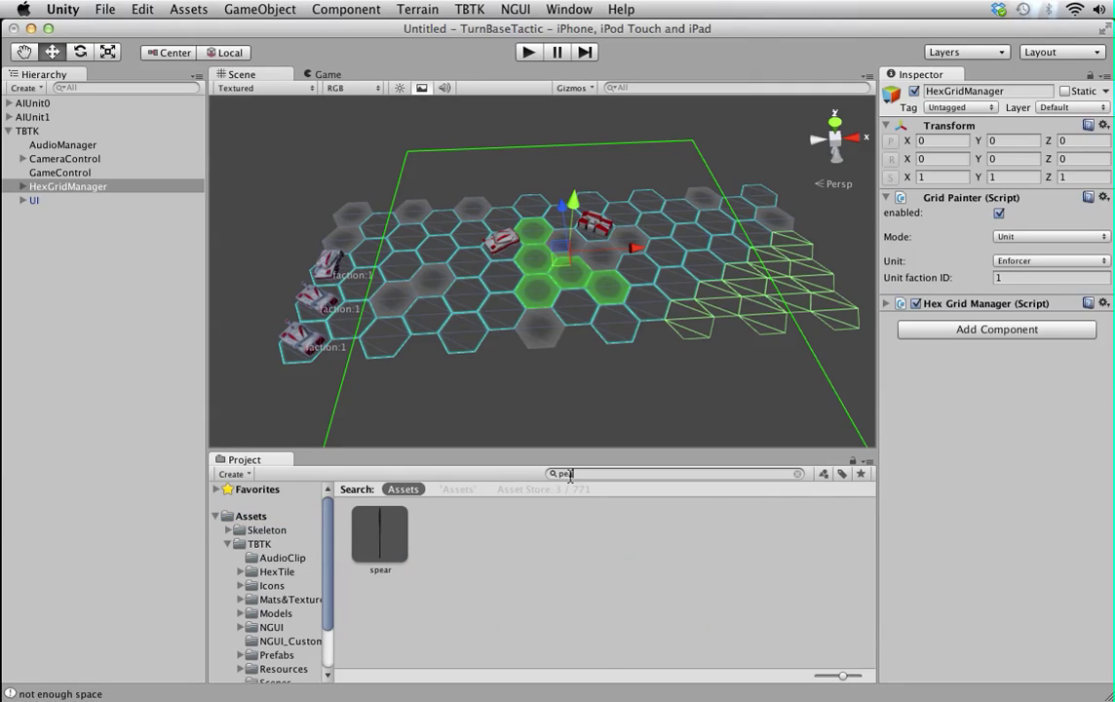
pyautogui.press('BackSpace')
pyautogui.press('BackSpace')
pyautogui.press('BackSpace')
pyautogui.press('BackSpace')
pyautogui.press('BackSpace')
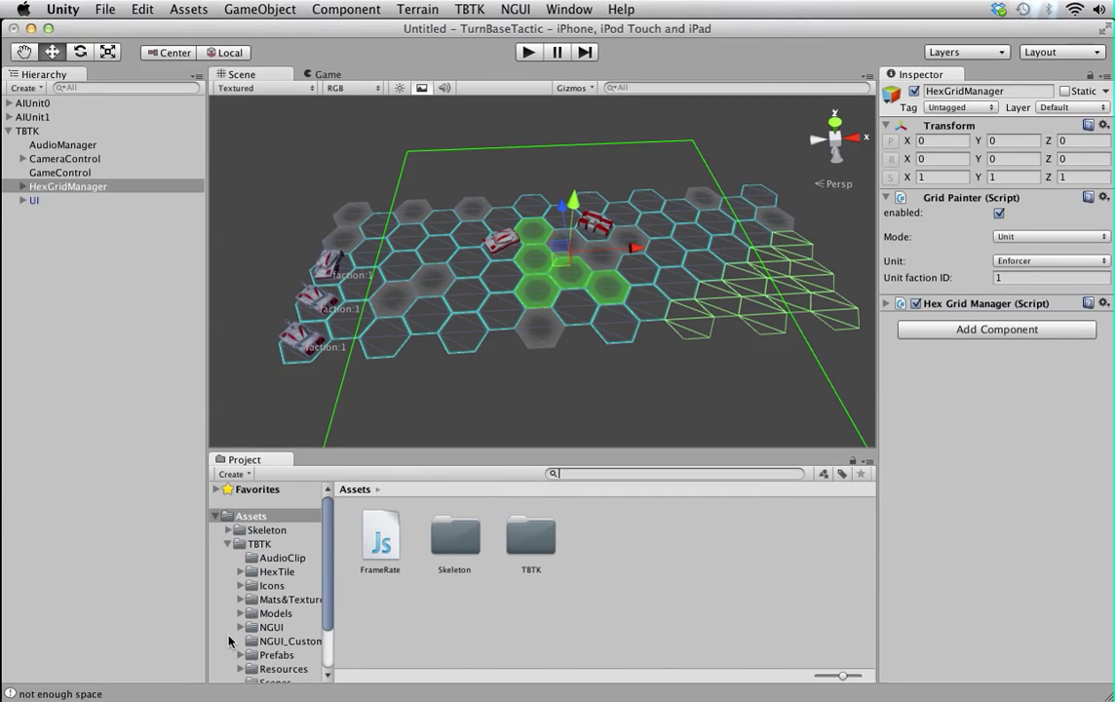
pyautogui.click(249, 656)
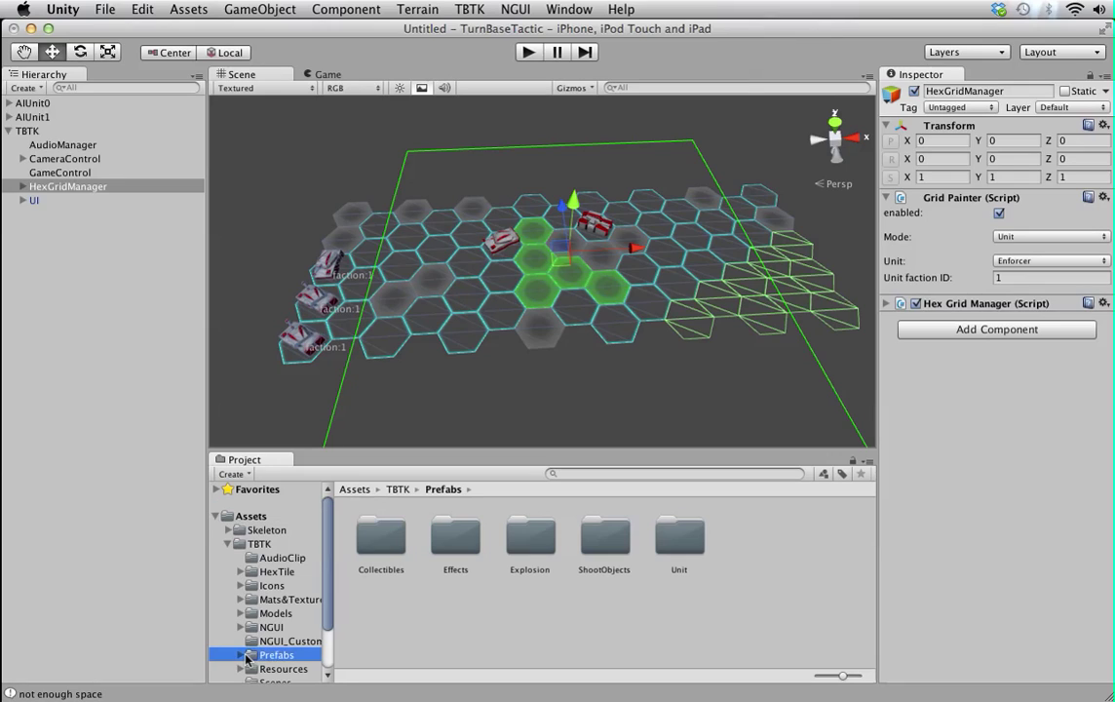
pyautogui.doubleClick(673, 538)
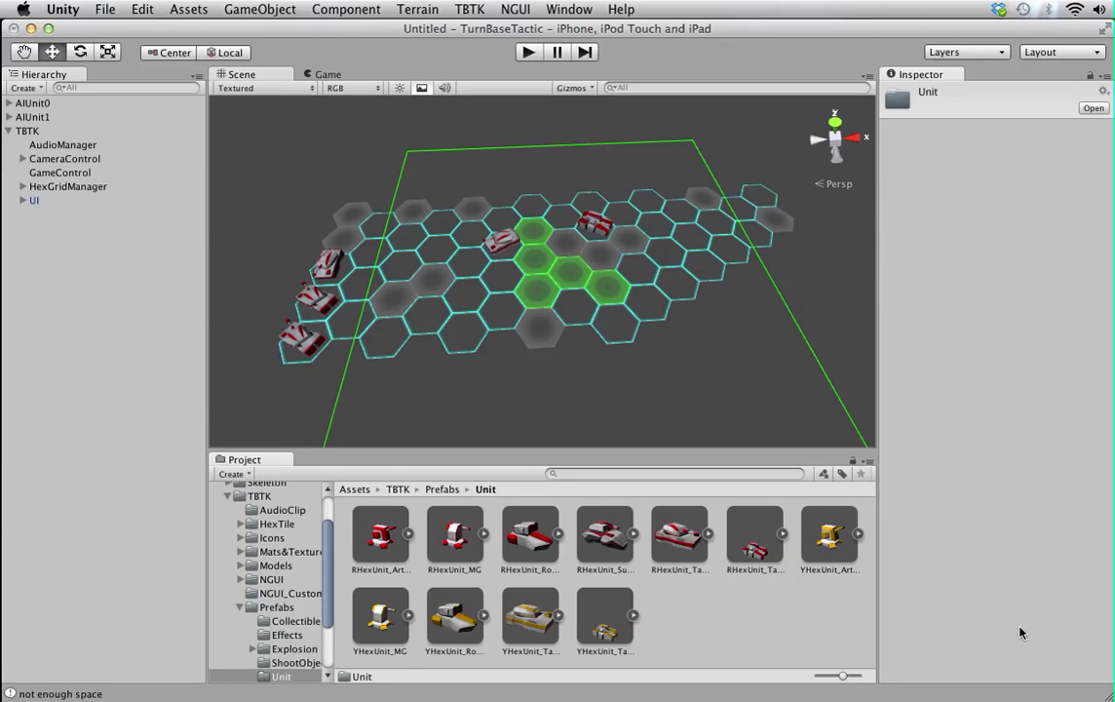
# Dock the UnitManager and add the YHexUnit_Artillery prefab as unit ID 9.
pyautogui.click(470, 9)
pyautogui.click(436, 52)
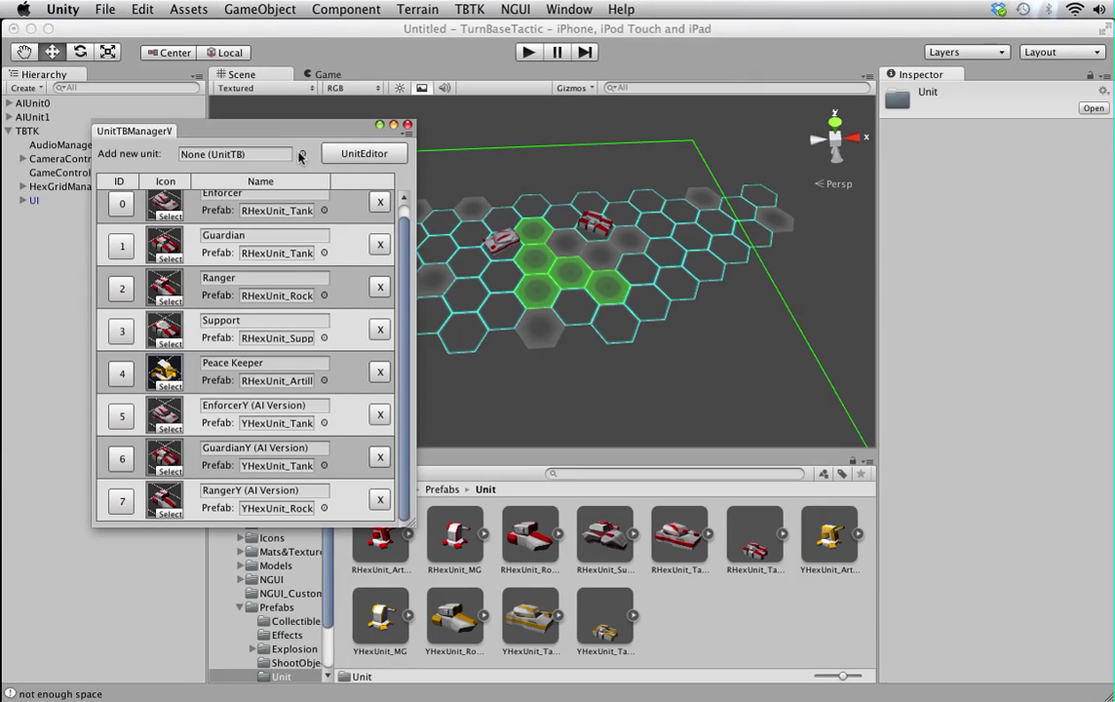
pyautogui.moveTo(244, 133); pyautogui.dragTo(958, 566)
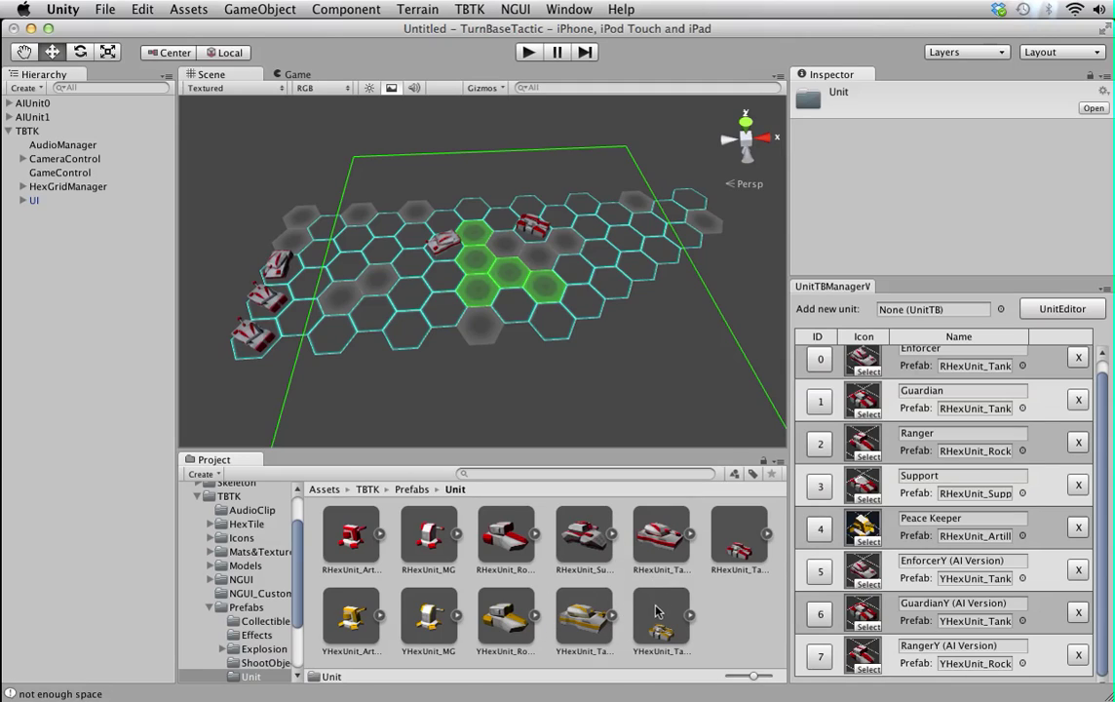
pyautogui.moveTo(323, 558); pyautogui.dragTo(856, 309)
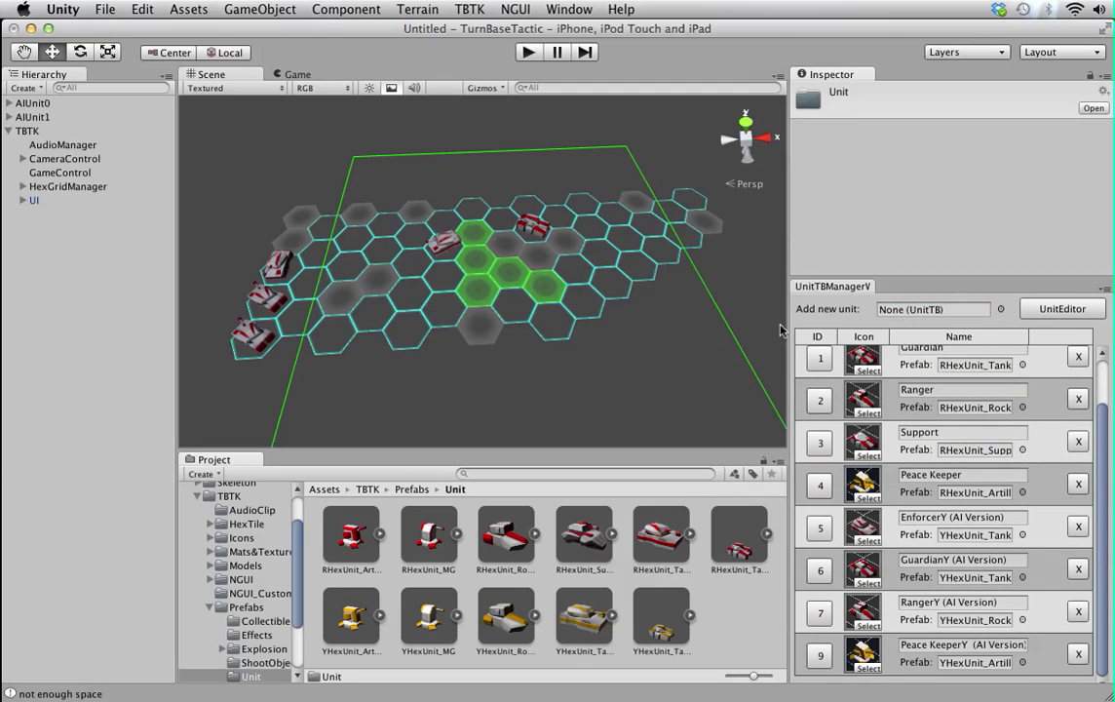
pyautogui.click(68, 187)
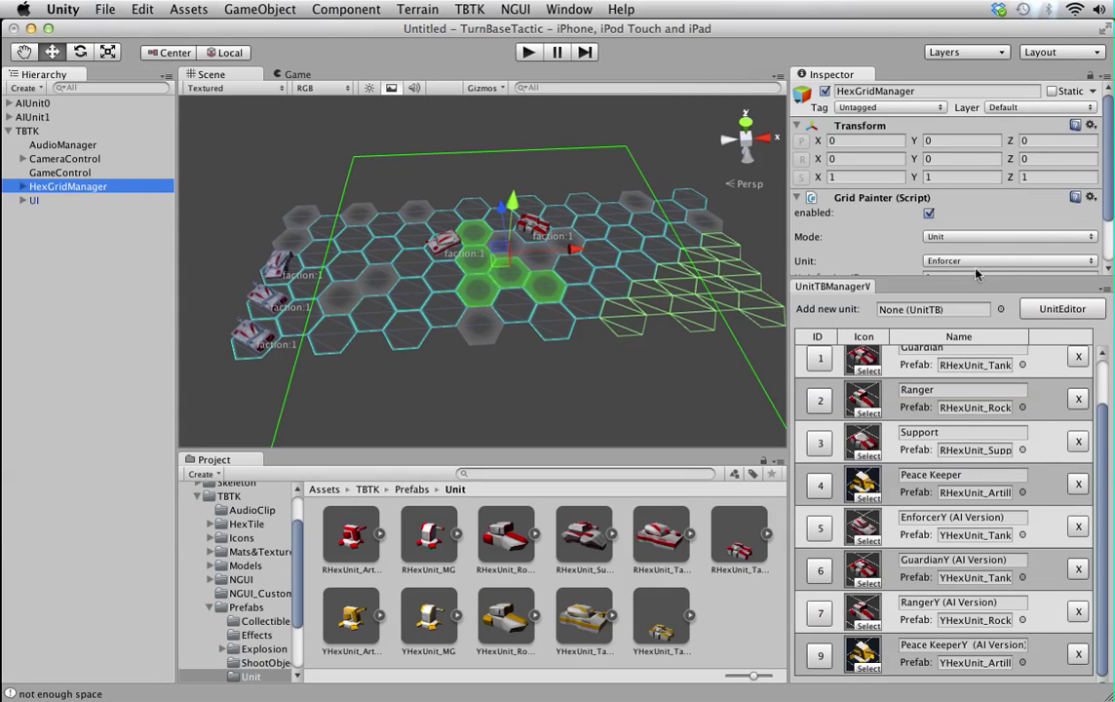
pyautogui.click(469, 11)
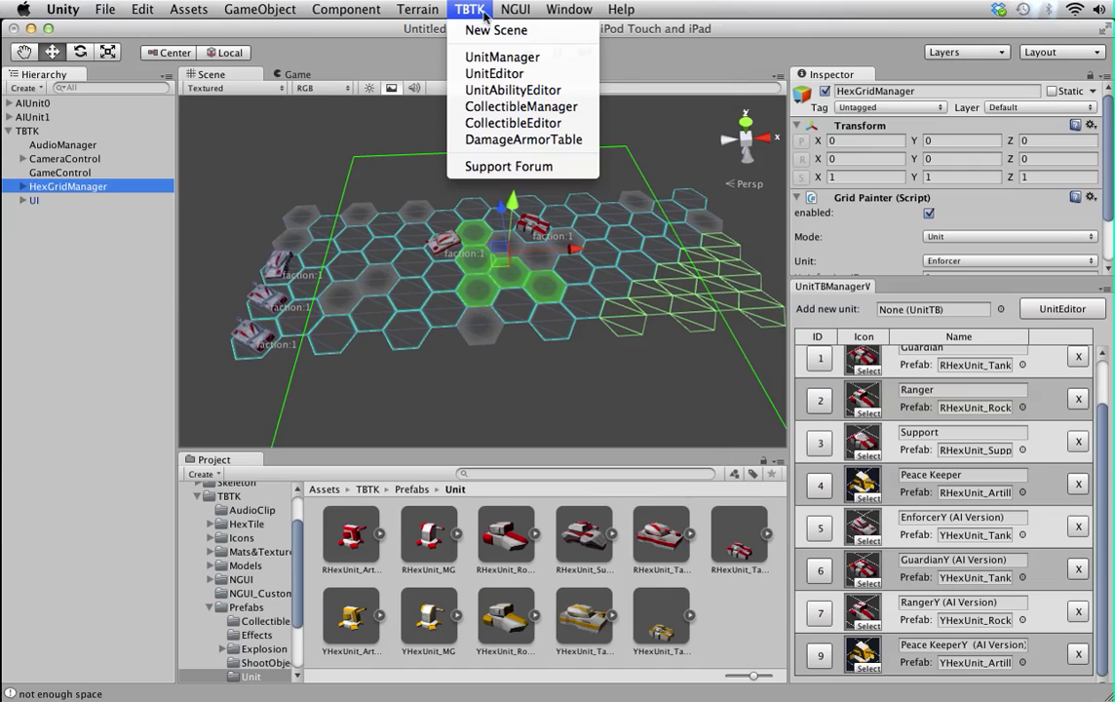
pyautogui.click(508, 75)
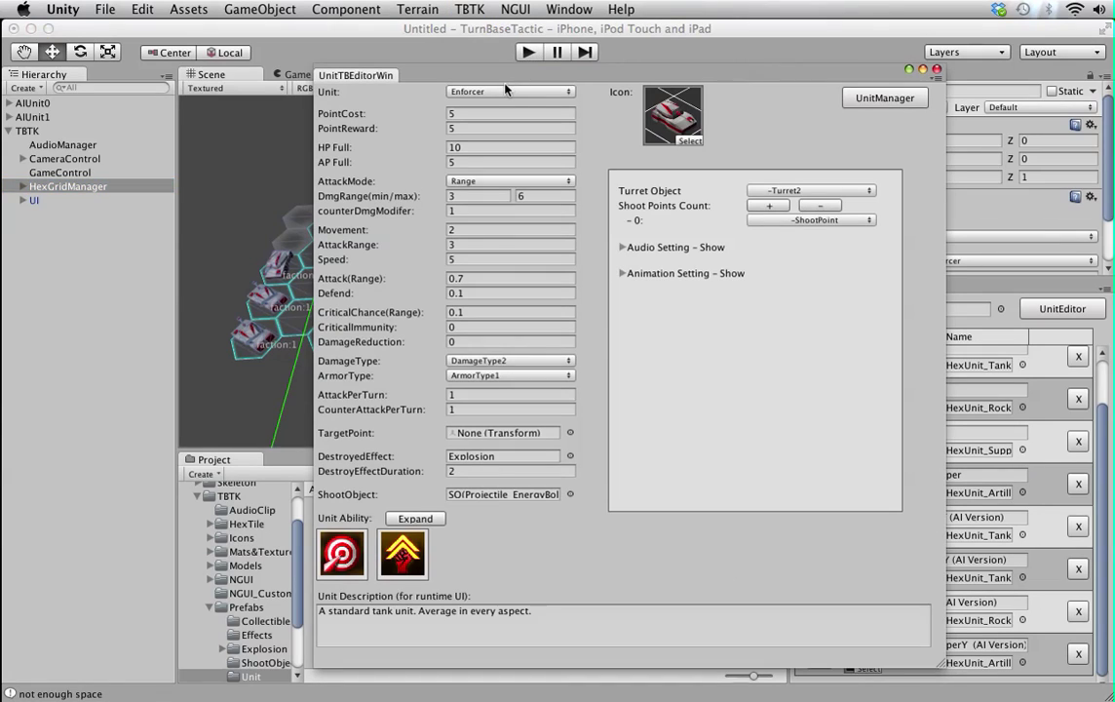
pyautogui.moveTo(688, 85); pyautogui.dragTo(605, 73)
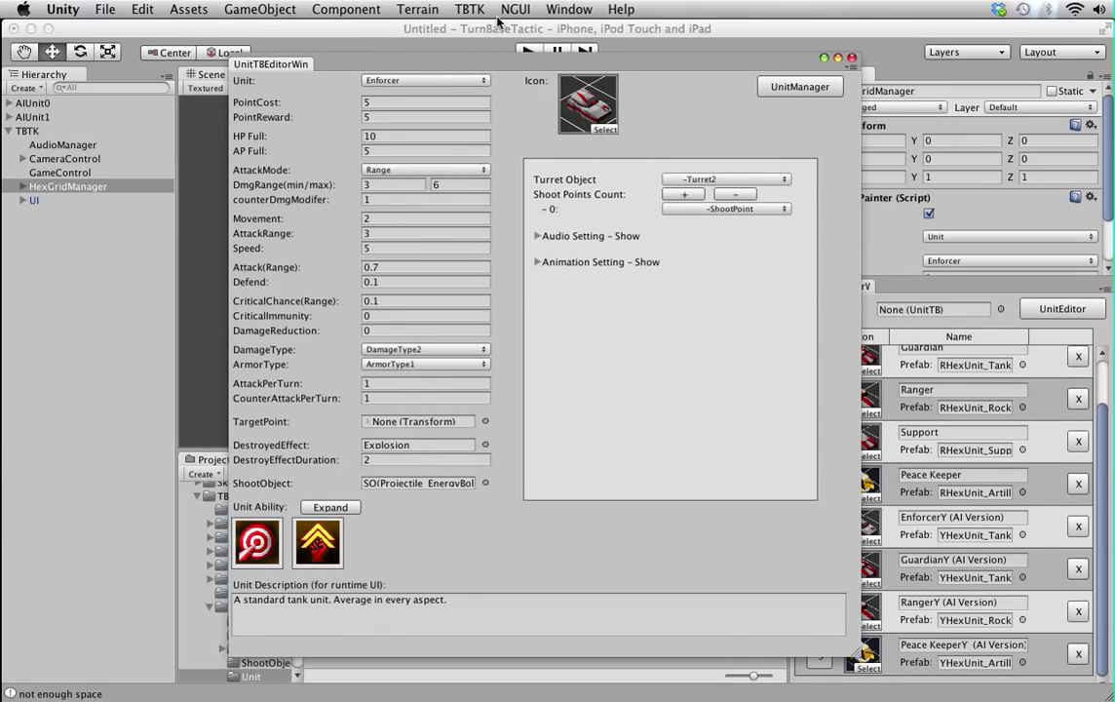
pyautogui.click(400, 81)
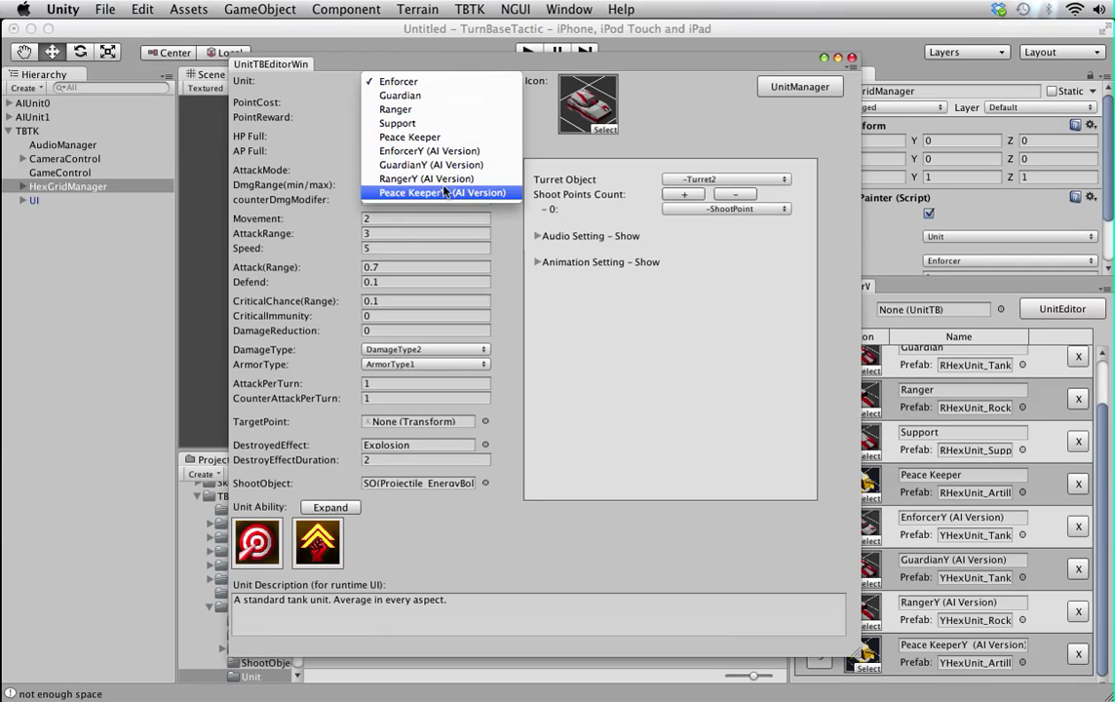
pyautogui.click(400, 96)
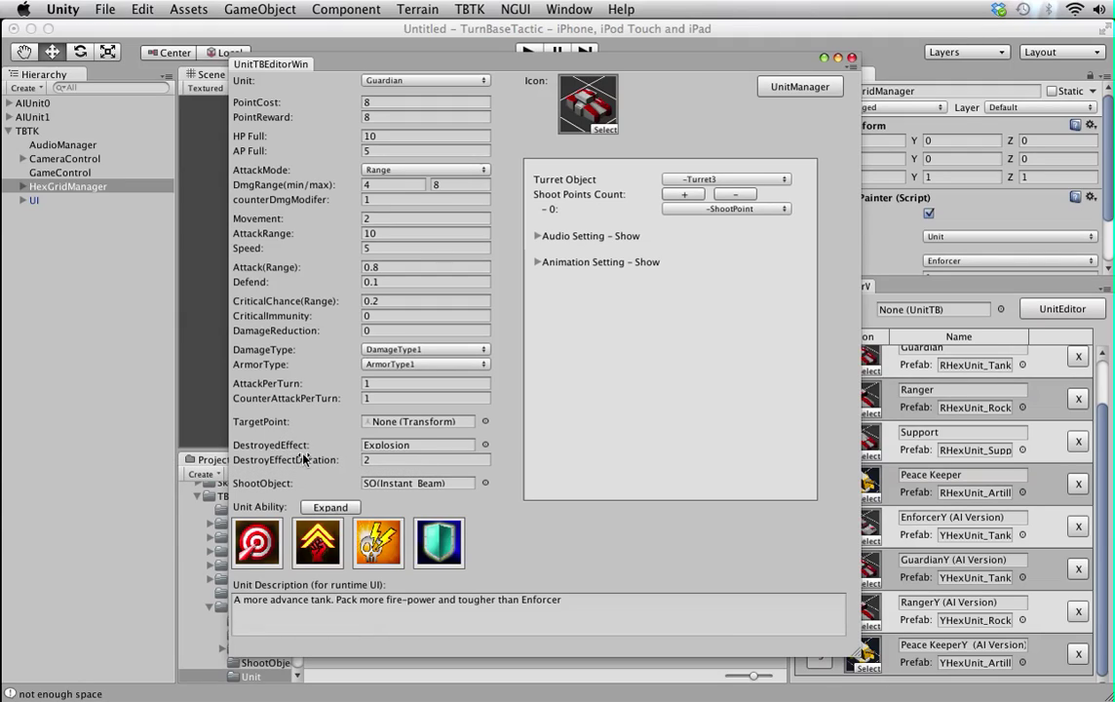
pyautogui.click(332, 508)
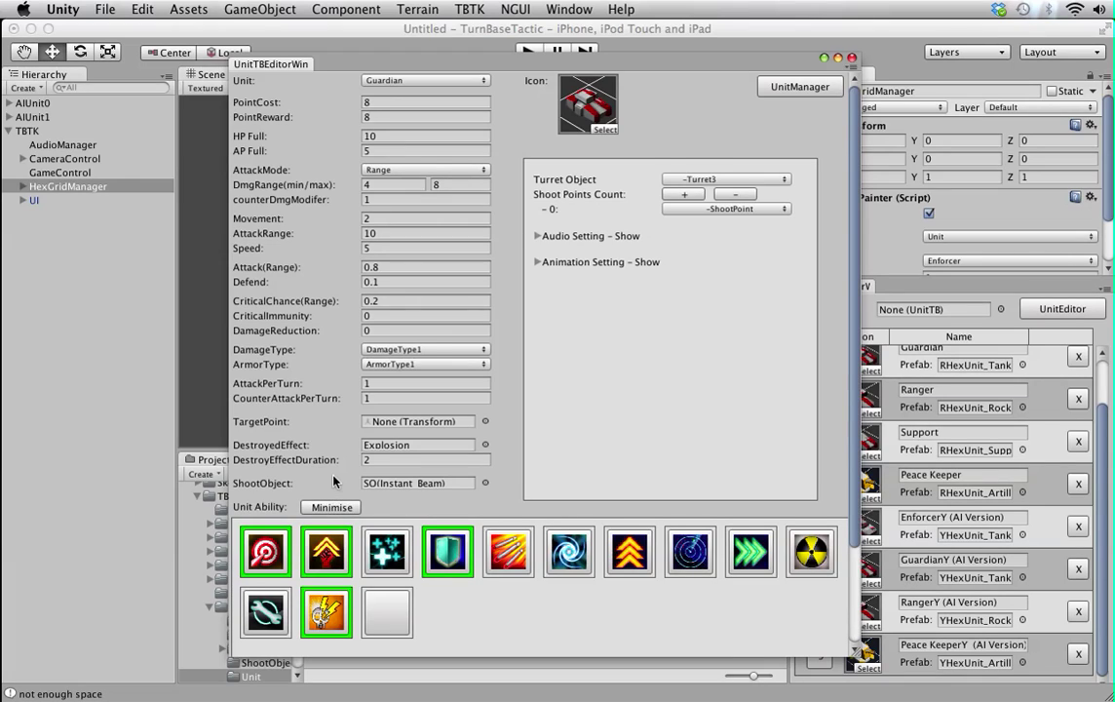
pyautogui.scroll(-1, 322, 506)
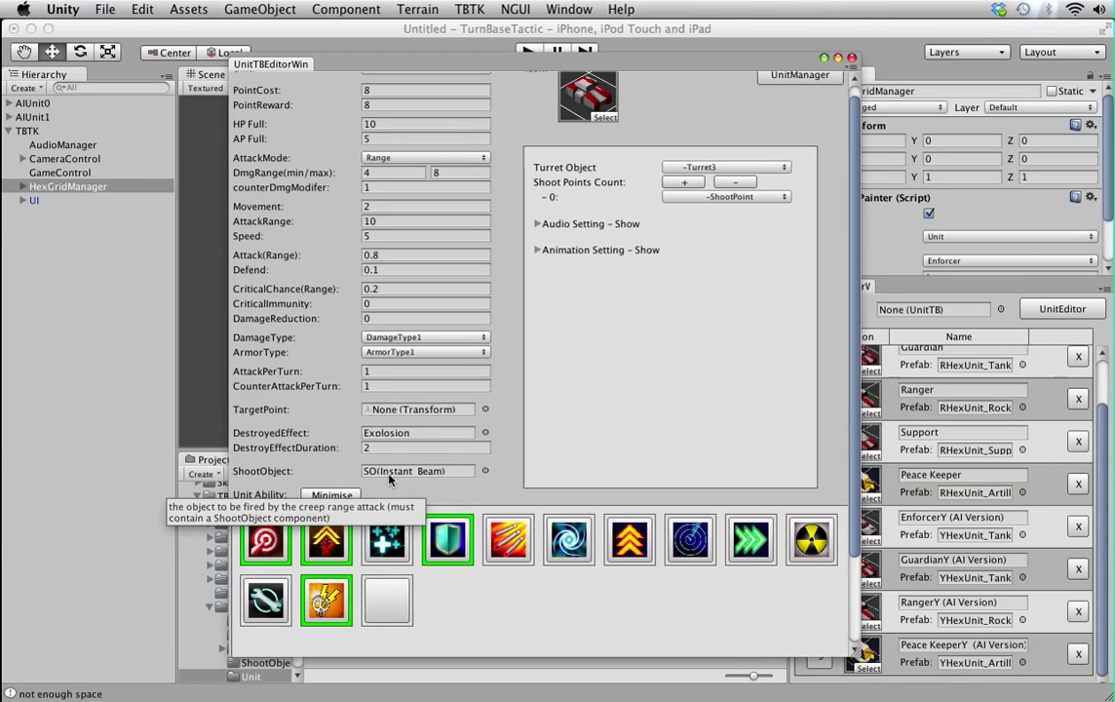
pyautogui.click(392, 544)
pyautogui.click(392, 544)
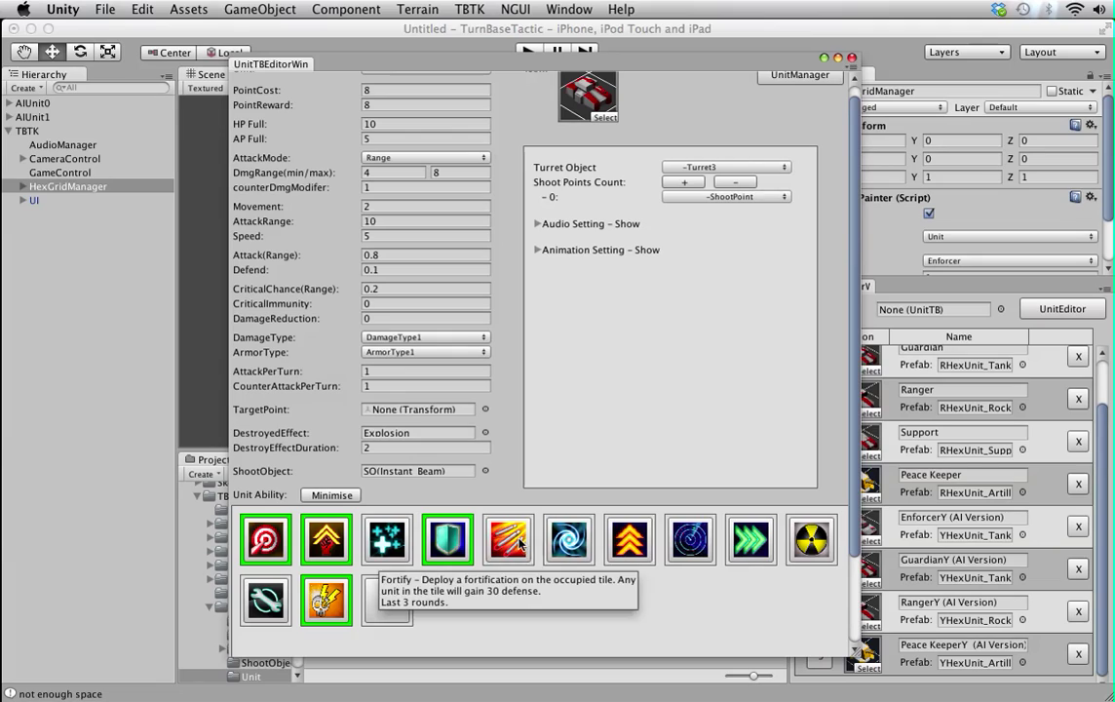
pyautogui.click(508, 539)
pyautogui.click(394, 544)
pyautogui.click(500, 544)
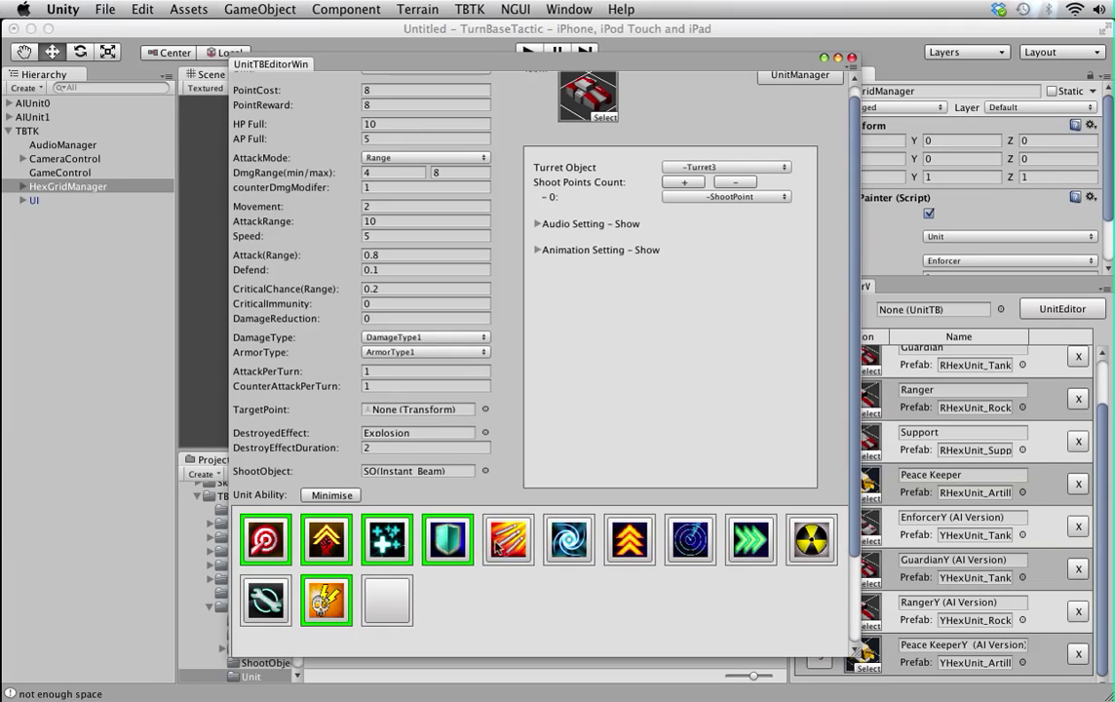
pyautogui.click(346, 497)
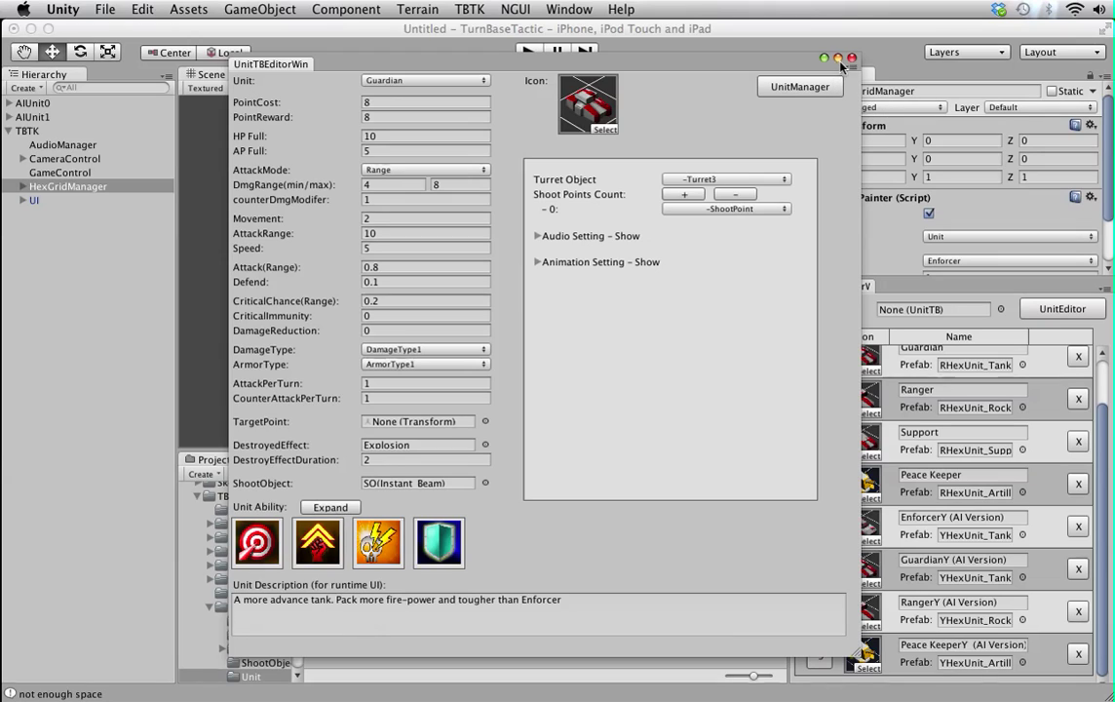
pyautogui.click(760, 51)
# In the UnitAbilityEditor, delete the UnitAbility 13 and UnitAbility 12 entries.
pyautogui.click(455, 17)
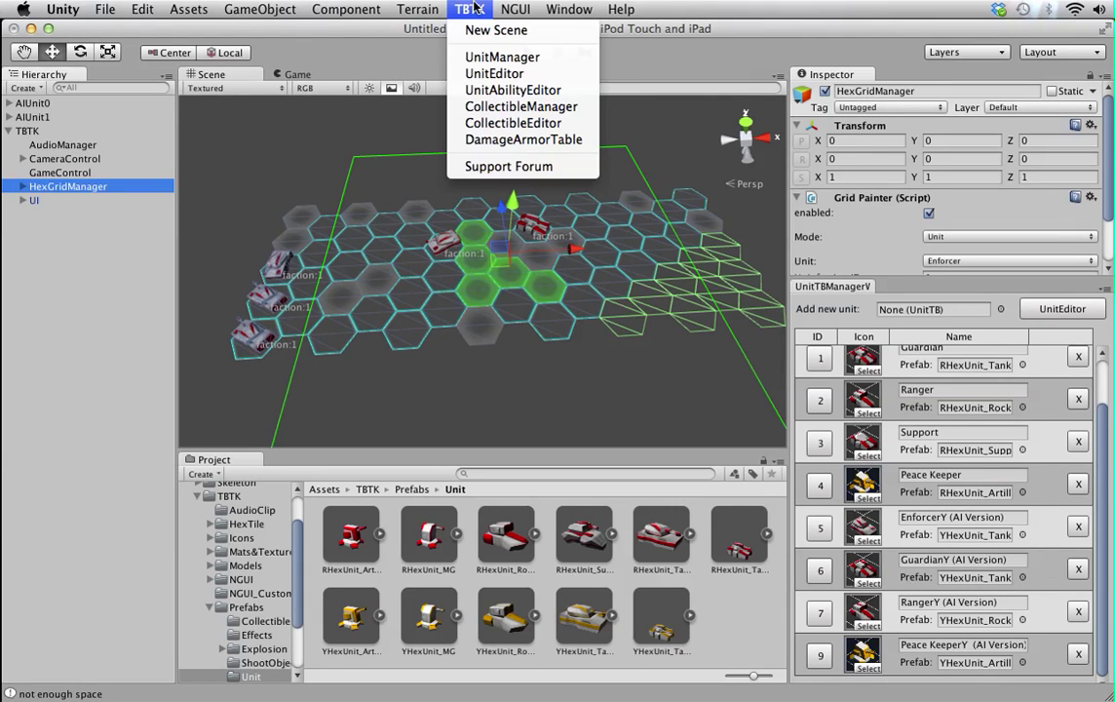
pyautogui.click(512, 94)
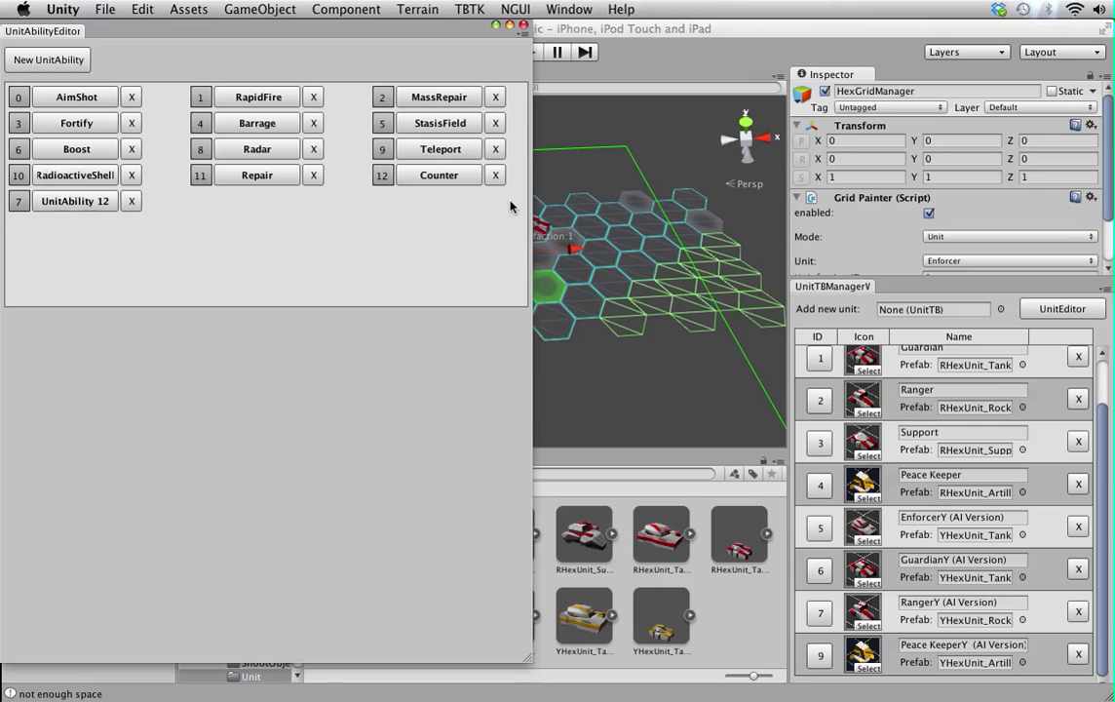
pyautogui.moveTo(336, 35); pyautogui.dragTo(679, 47)
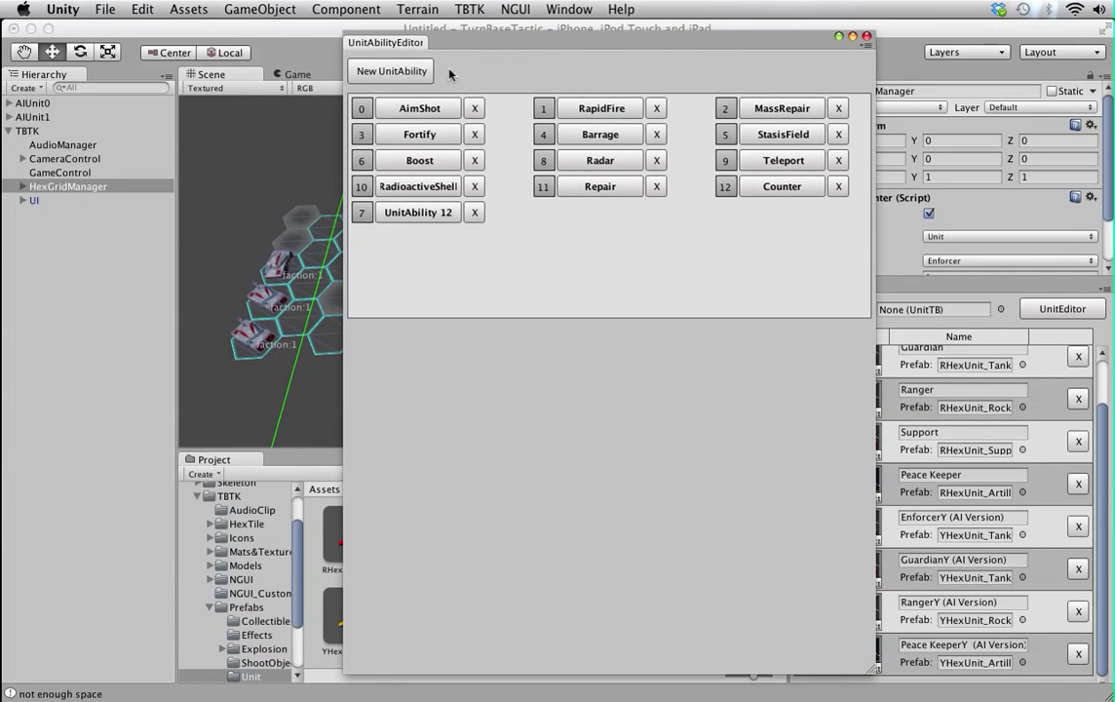
pyautogui.click(408, 73)
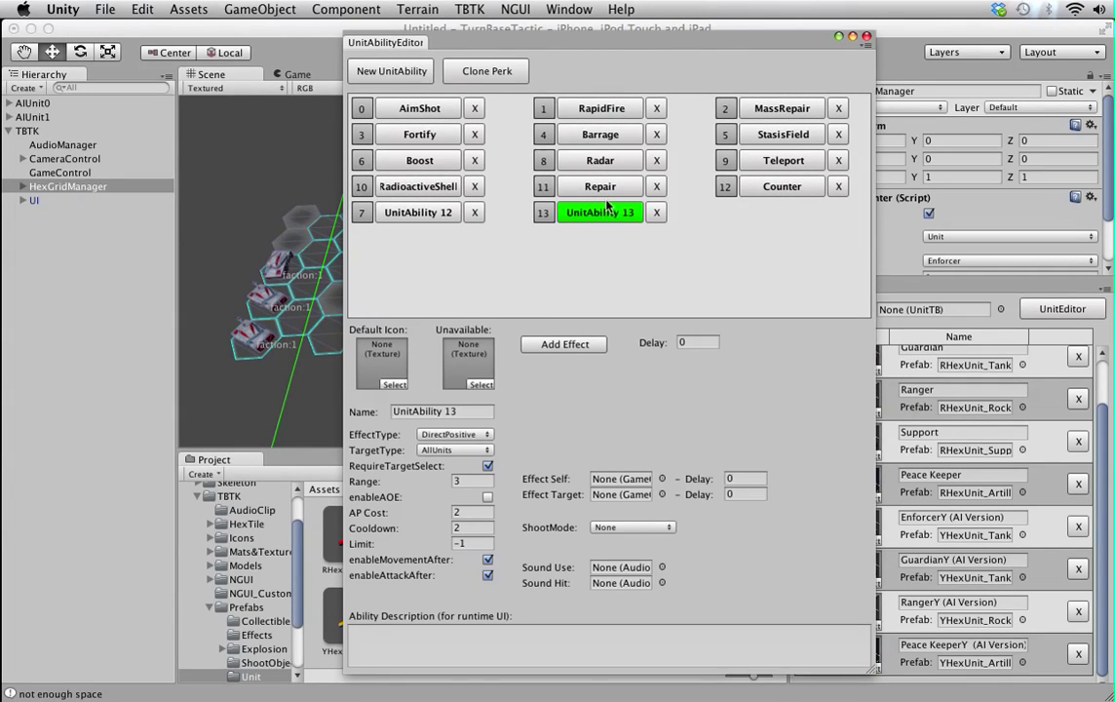
pyautogui.click(656, 214)
pyautogui.click(656, 216)
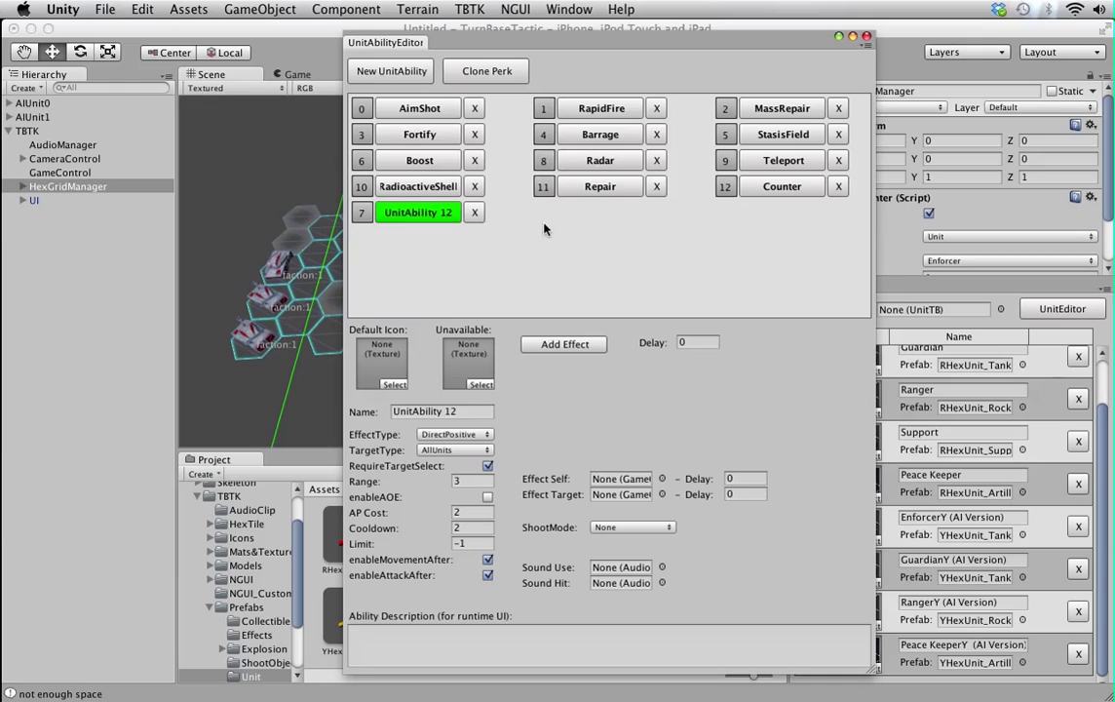
pyautogui.click(478, 214)
pyautogui.click(476, 217)
# Review AimShot, MassRepair, StasisField, Teleport, Barrage and RapidFire settings, then close the editor.
pyautogui.click(410, 110)
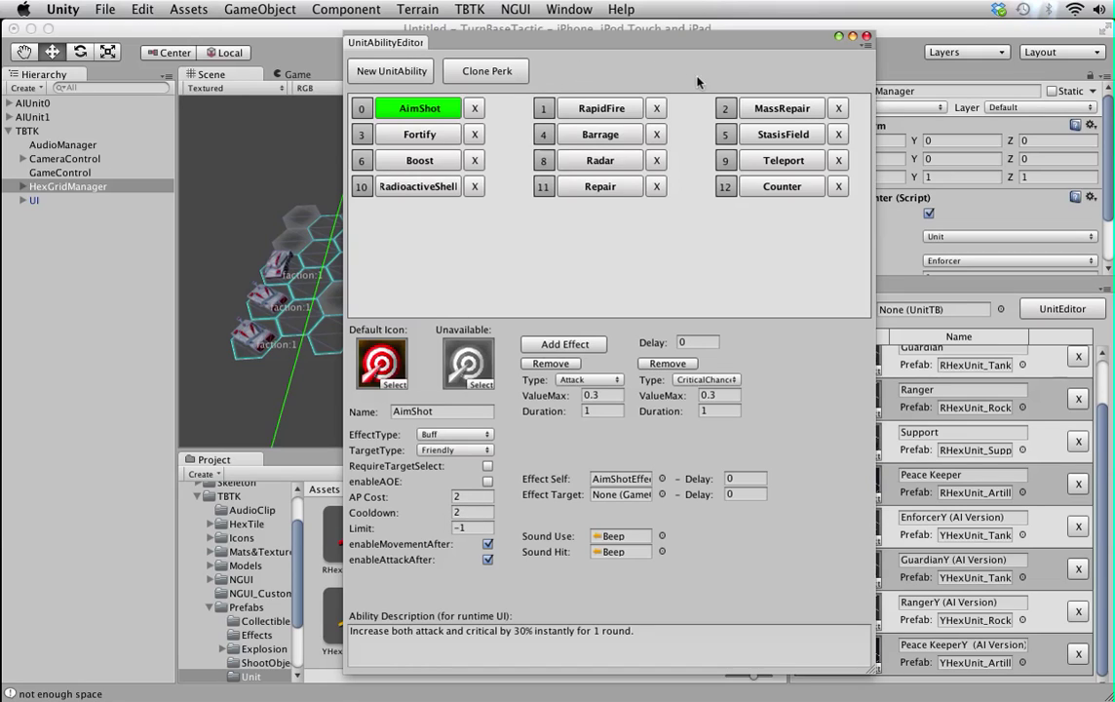
pyautogui.click(782, 108)
pyautogui.click(782, 134)
pyautogui.click(782, 160)
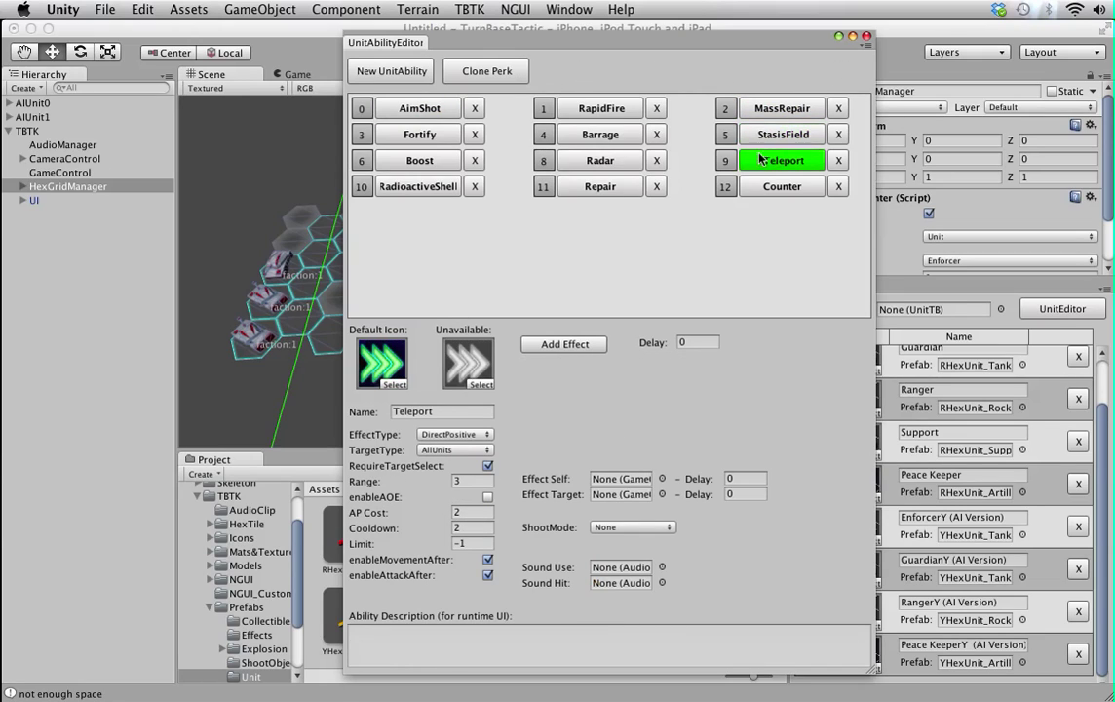
pyautogui.click(601, 137)
pyautogui.click(598, 110)
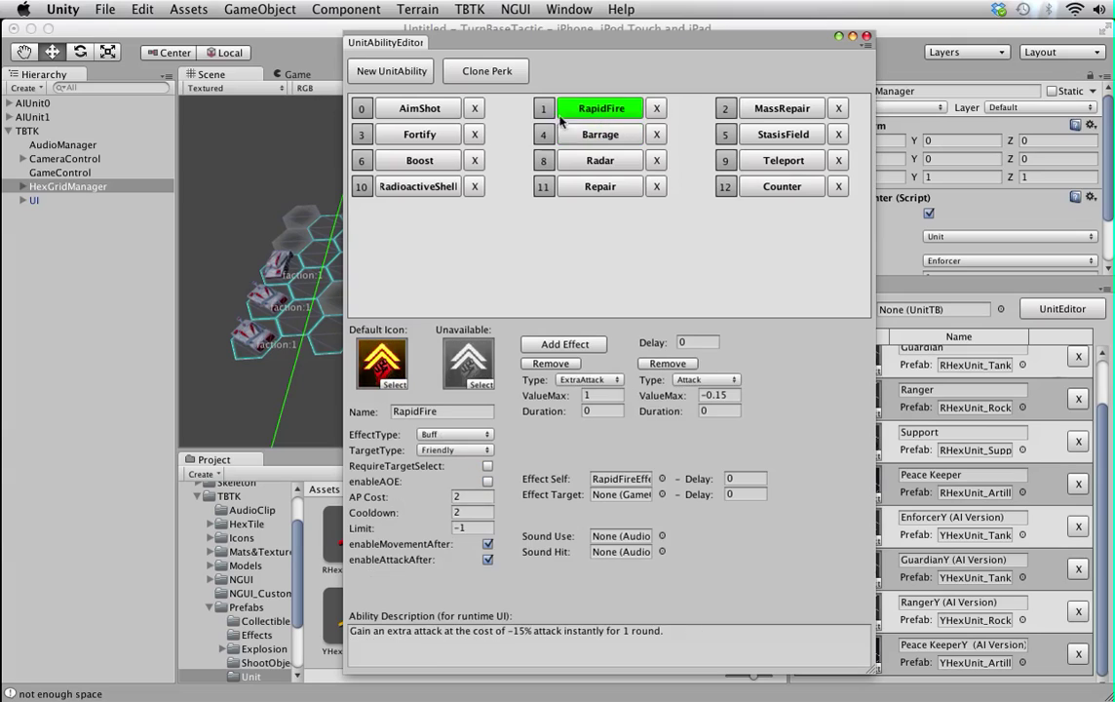
pyautogui.click(868, 37)
pyautogui.click(469, 8)
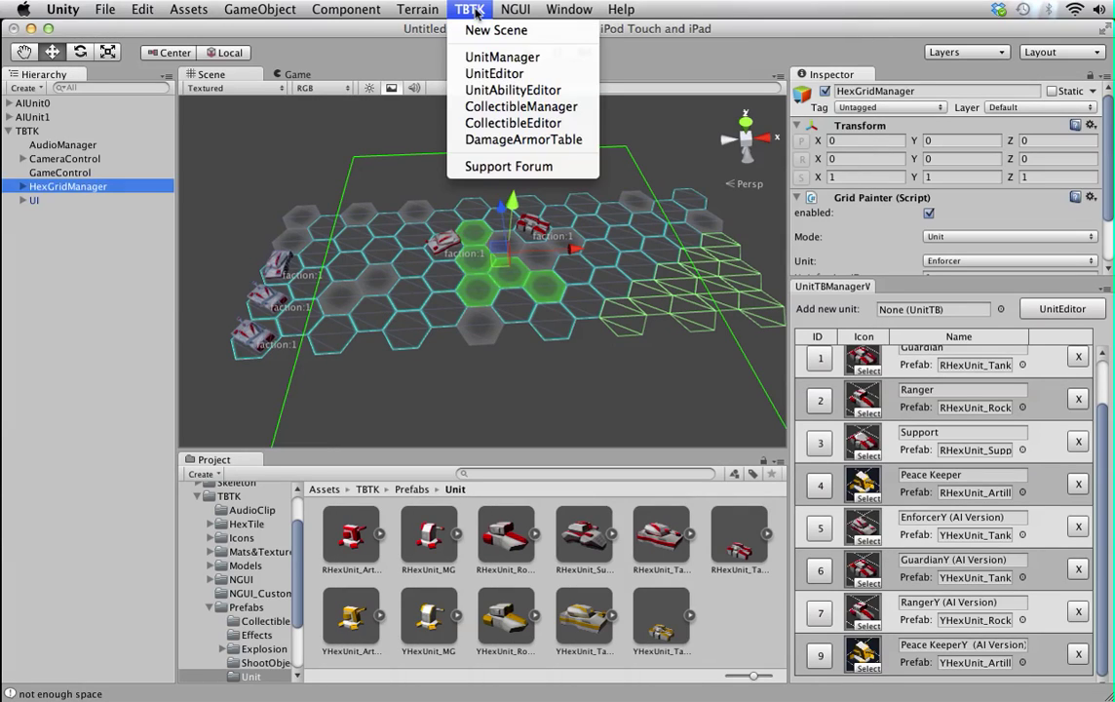
# In the CollectibleEditor, switch between APGainAOE and ADBoostAOE, then close the window.
pyautogui.click(513, 123)
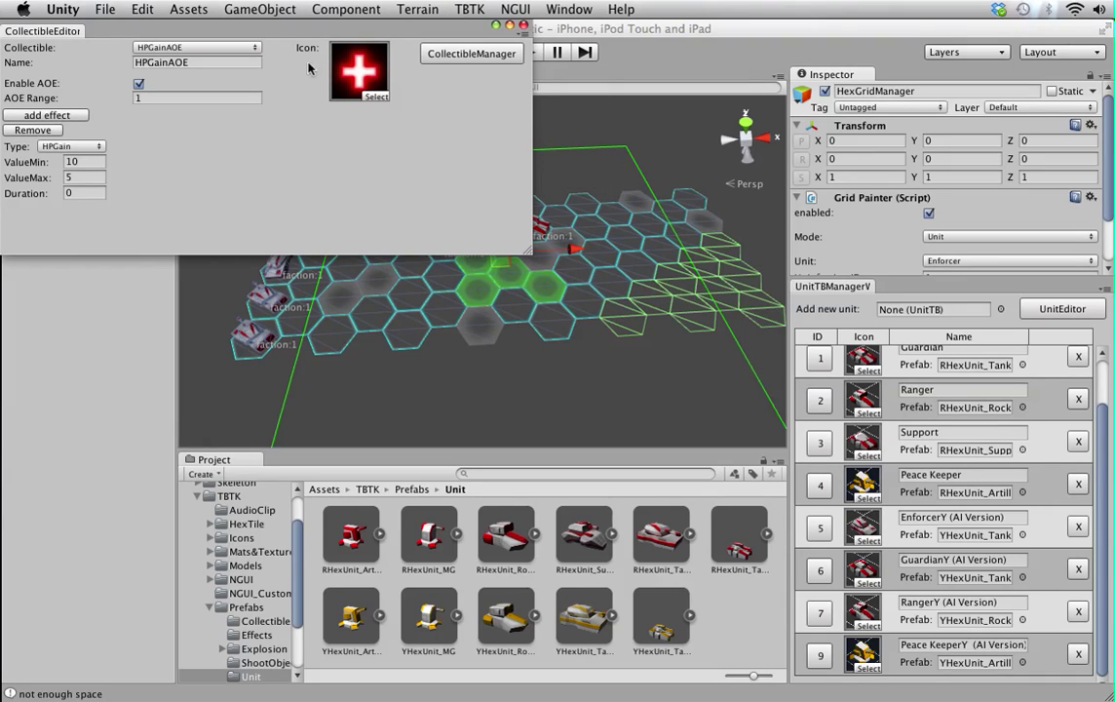
pyautogui.moveTo(240, 30); pyautogui.dragTo(524, 145)
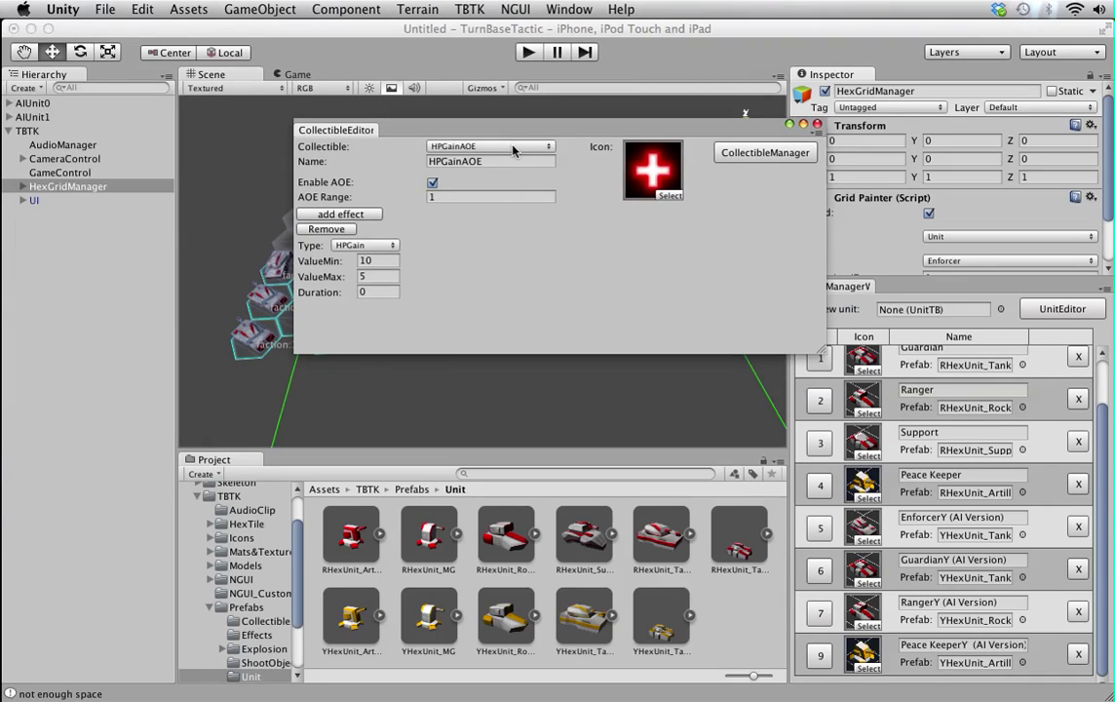
pyautogui.click(513, 148)
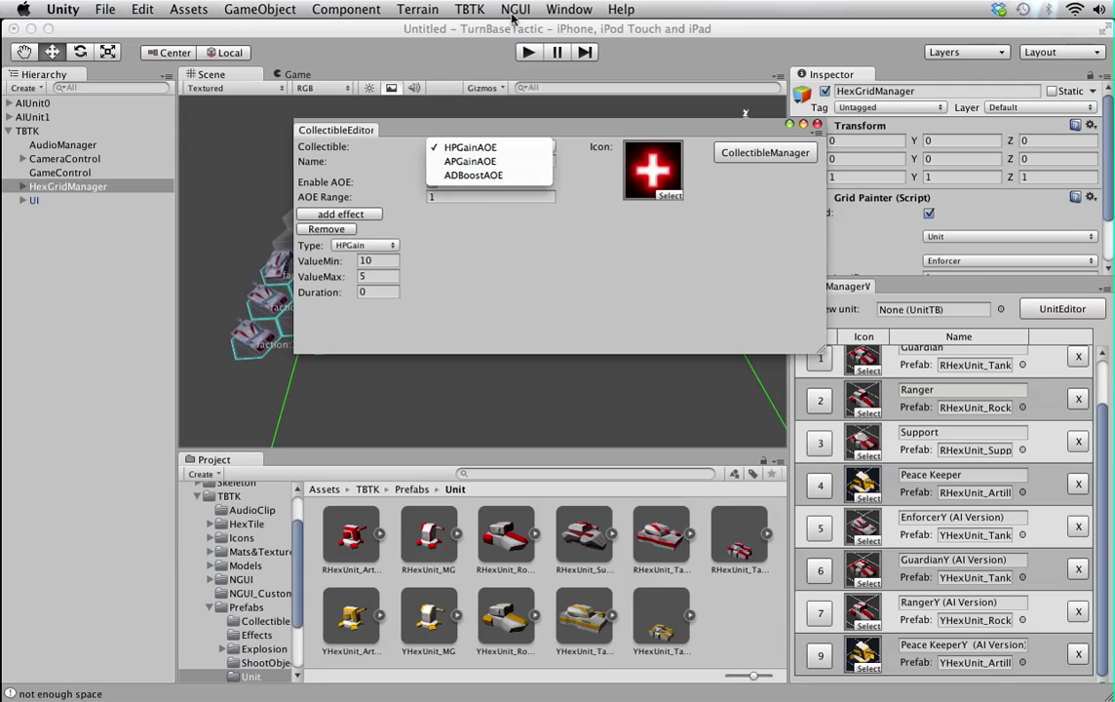
pyautogui.click(479, 162)
pyautogui.click(473, 149)
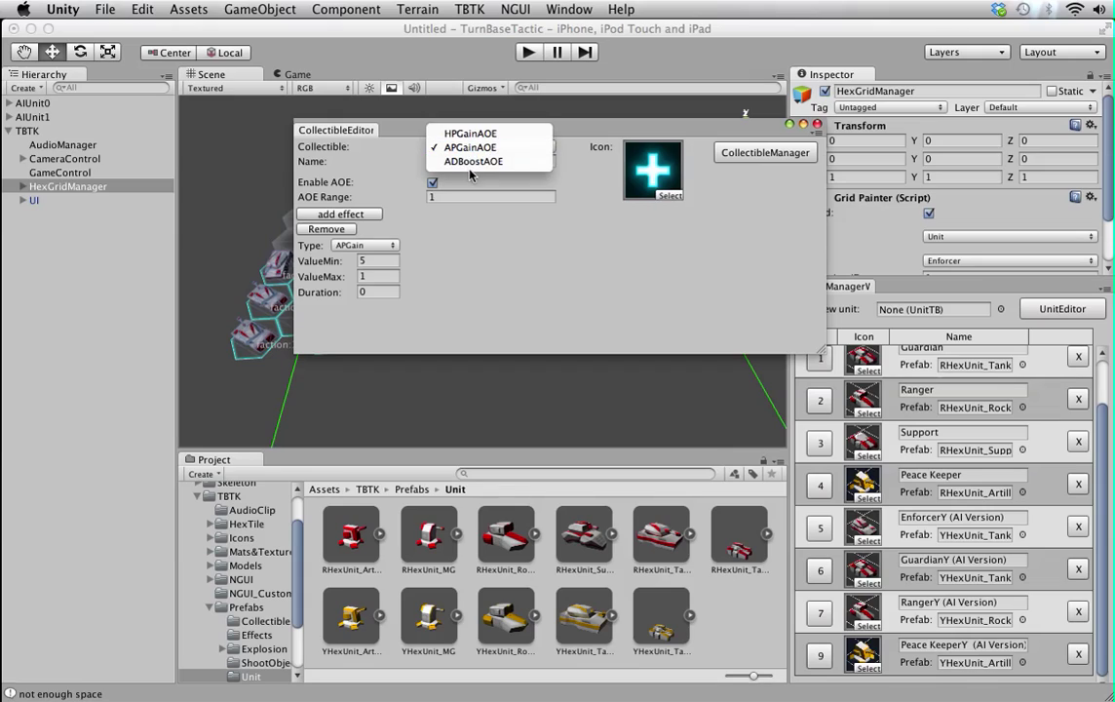
pyautogui.click(473, 163)
pyautogui.click(463, 149)
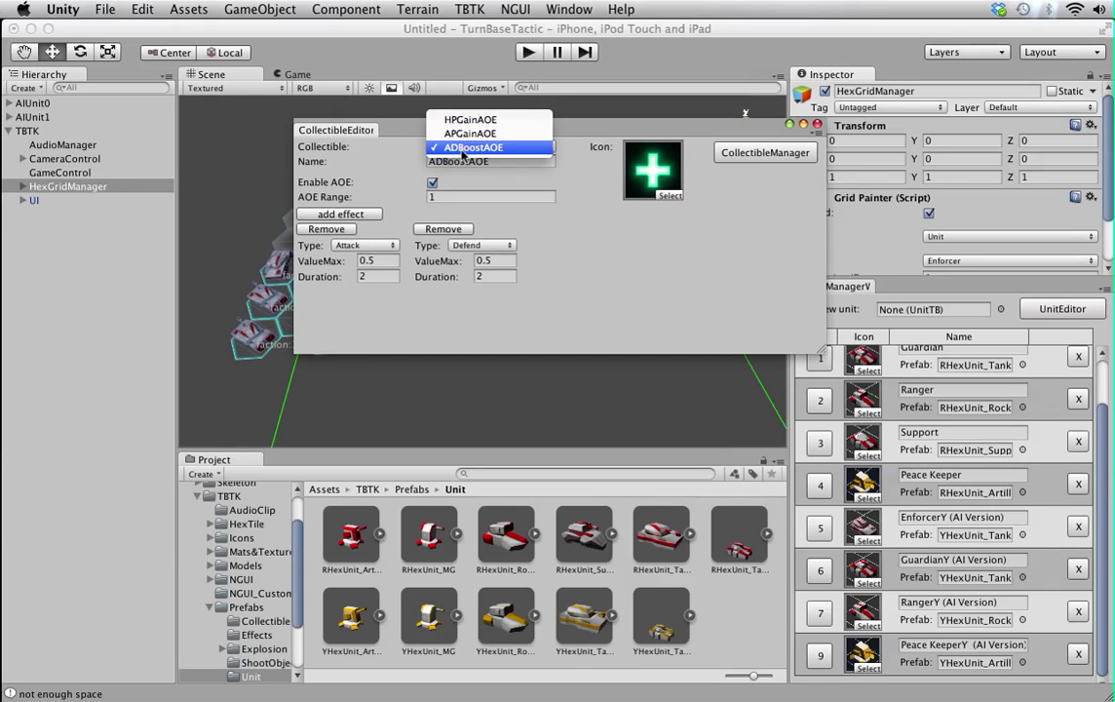
pyautogui.click(468, 131)
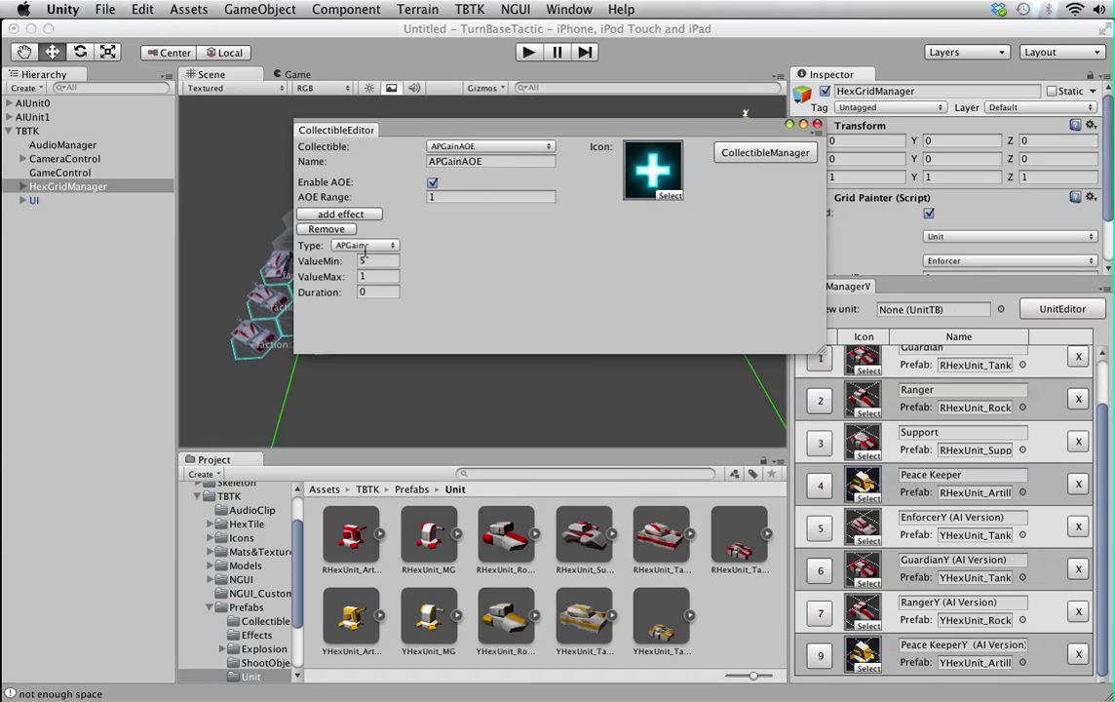
pyautogui.click(817, 124)
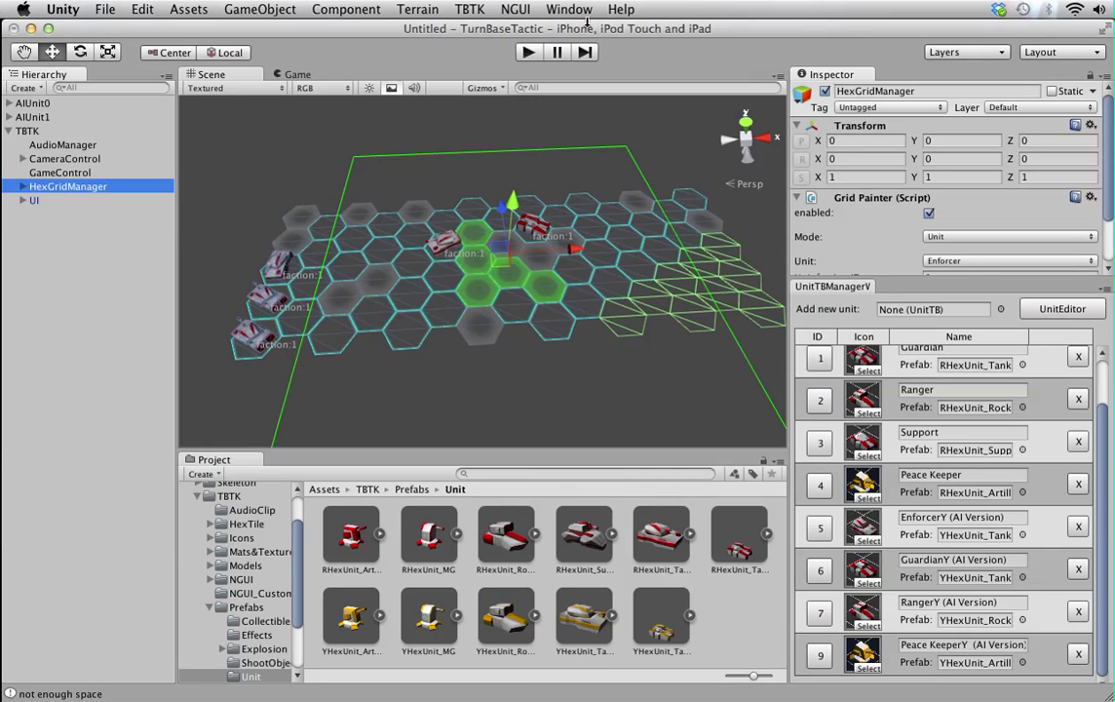
# Open and enlarge the DamageArmorTable, selecting DamageType1 to show its 100/125/125% summary.
pyautogui.click(515, 10)
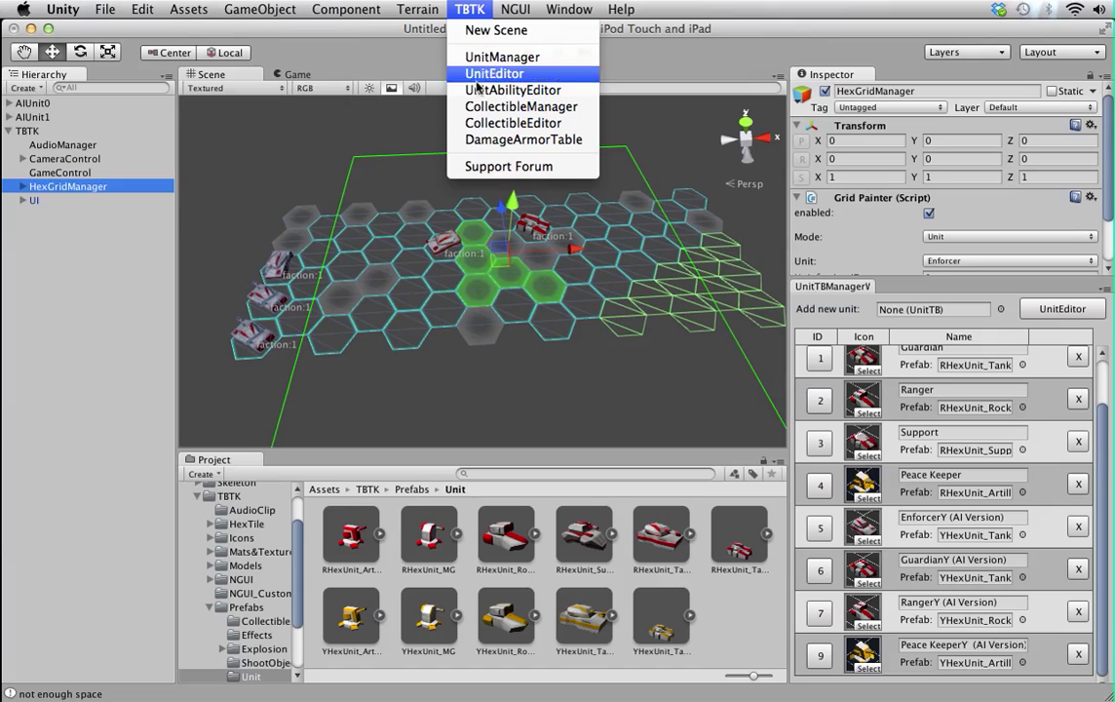
pyautogui.click(489, 141)
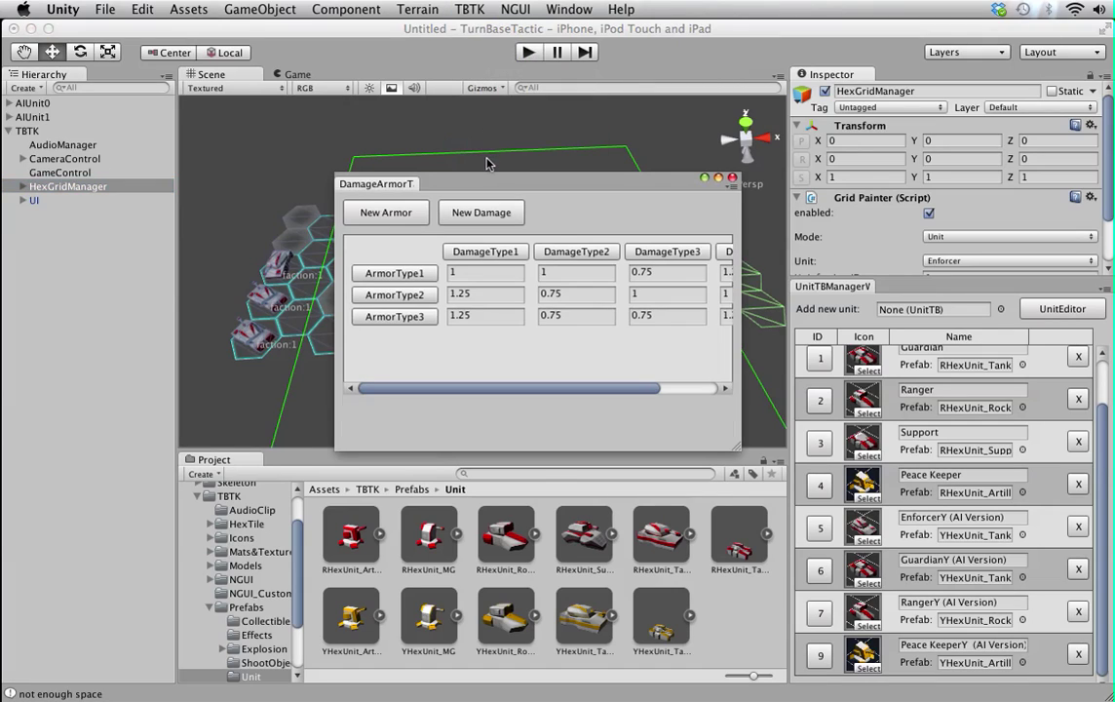
pyautogui.moveTo(611, 187); pyautogui.dragTo(553, 138)
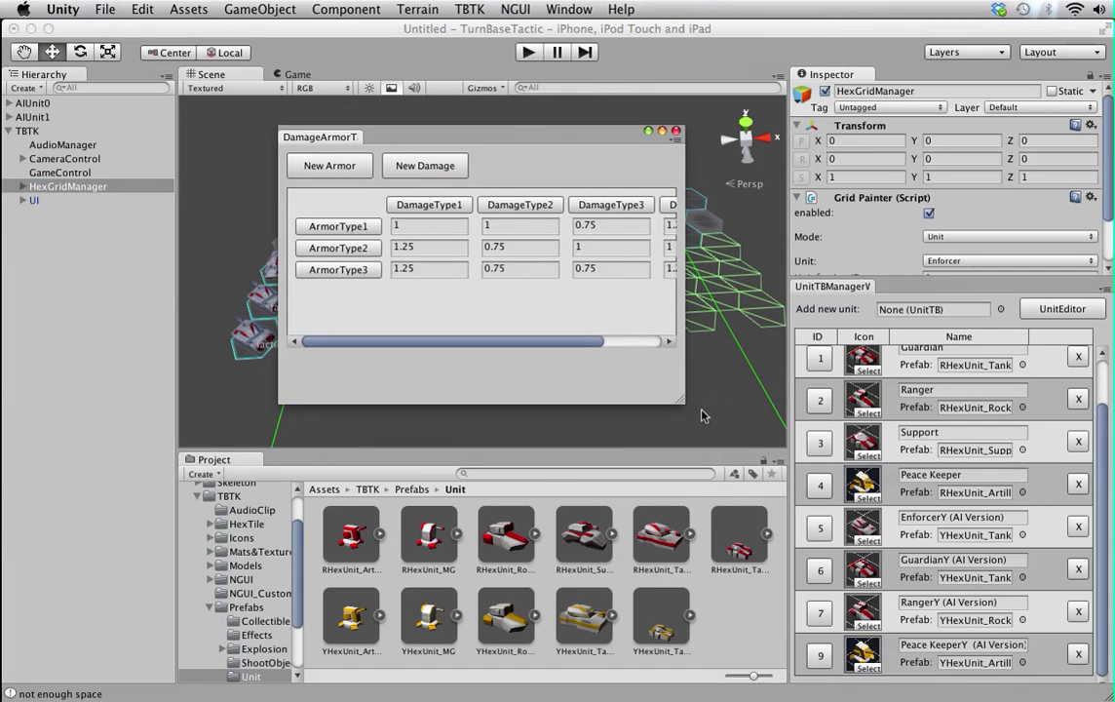
pyautogui.moveTo(682, 405); pyautogui.dragTo(829, 401)
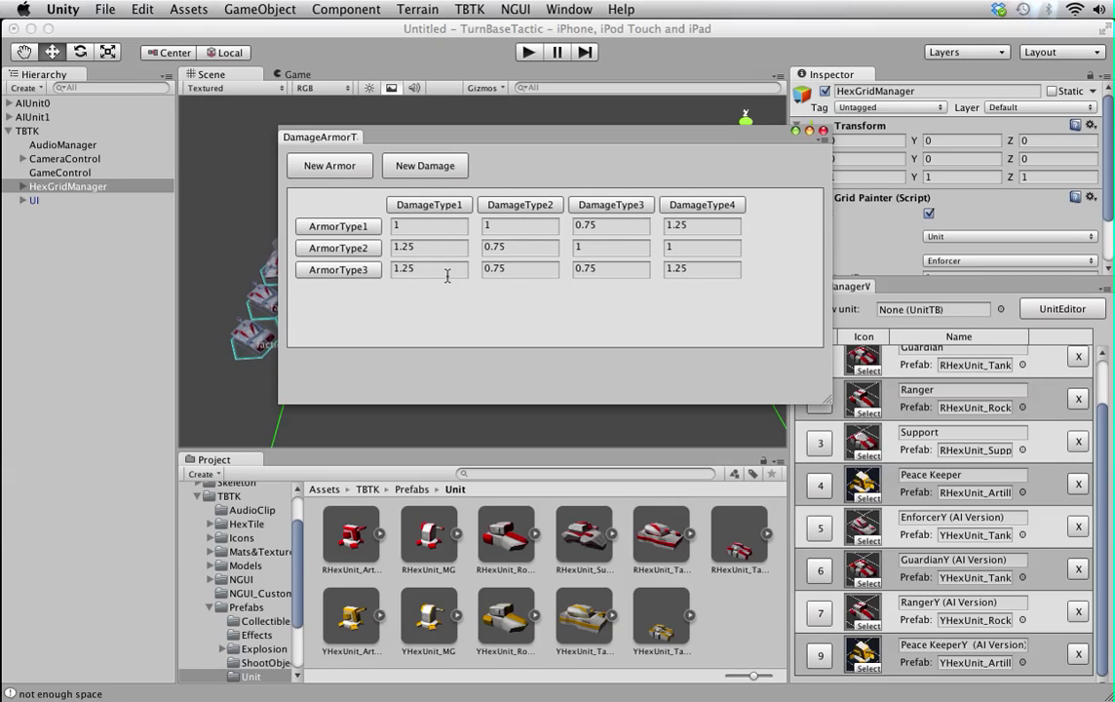
pyautogui.click(415, 215)
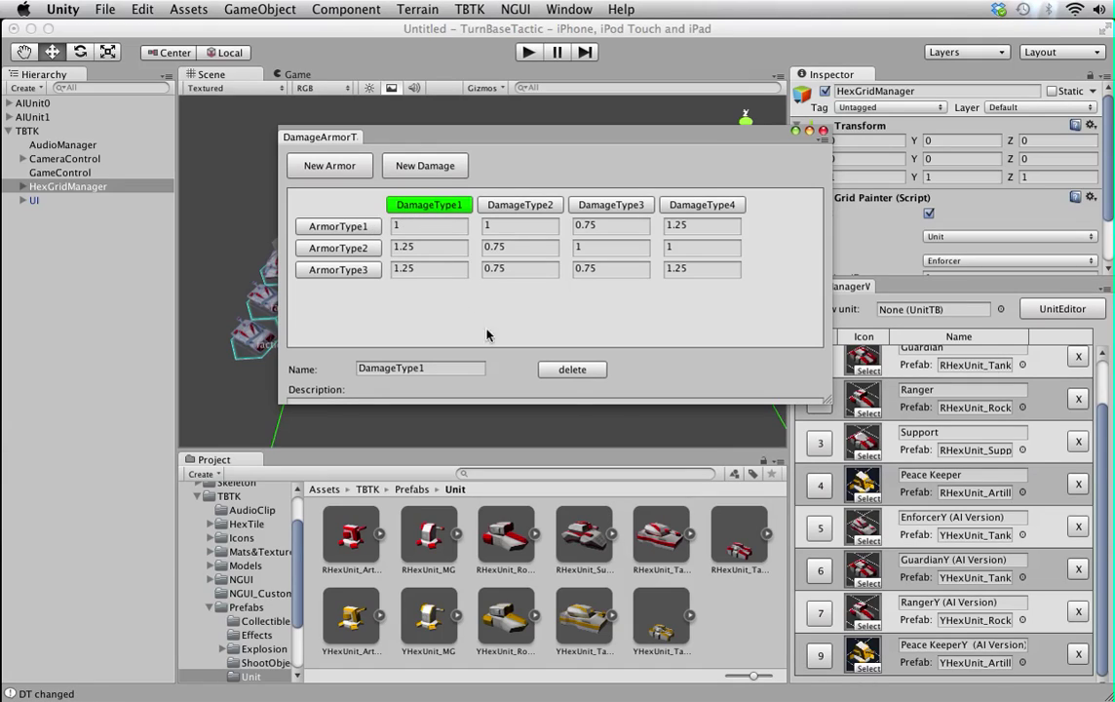
pyautogui.moveTo(831, 403); pyautogui.dragTo(856, 564)
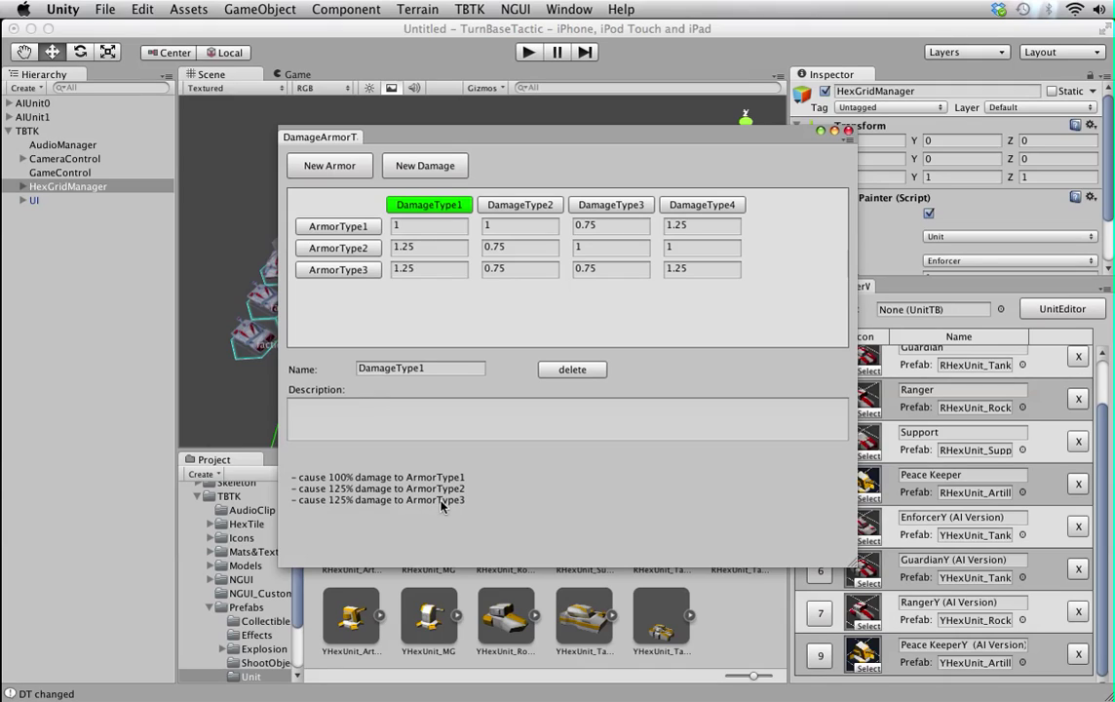
# Inspect the DamageType2, DamageType3 and ArmorType3 entries in the table.
pyautogui.click(512, 206)
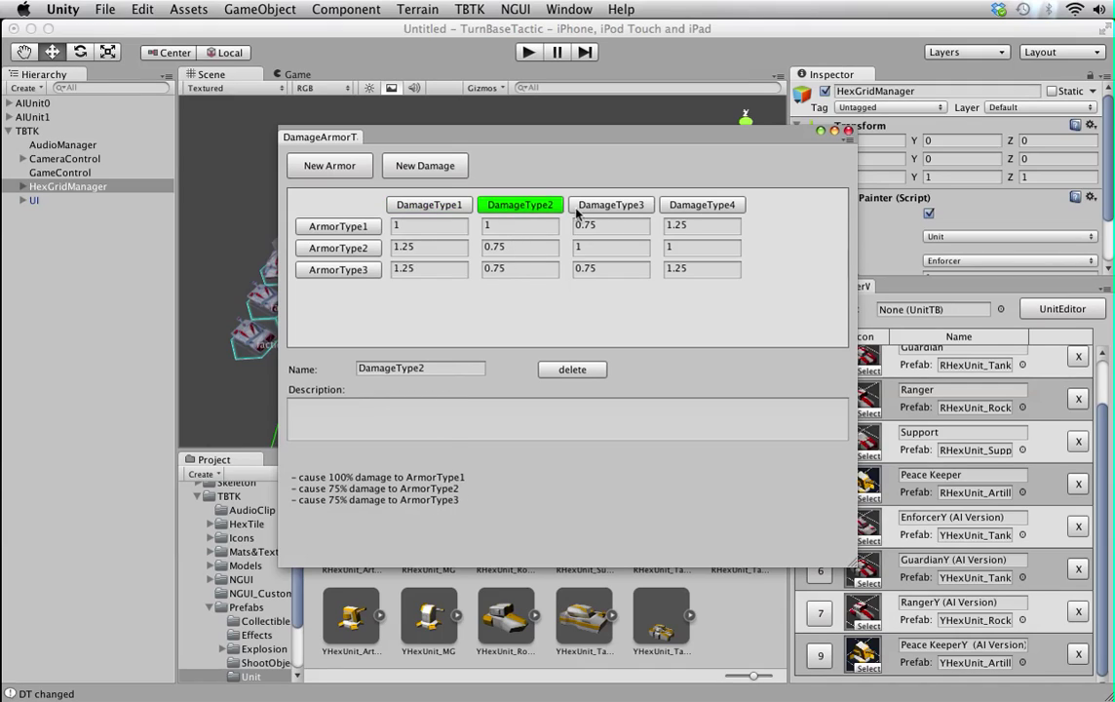
pyautogui.click(589, 206)
pyautogui.click(312, 273)
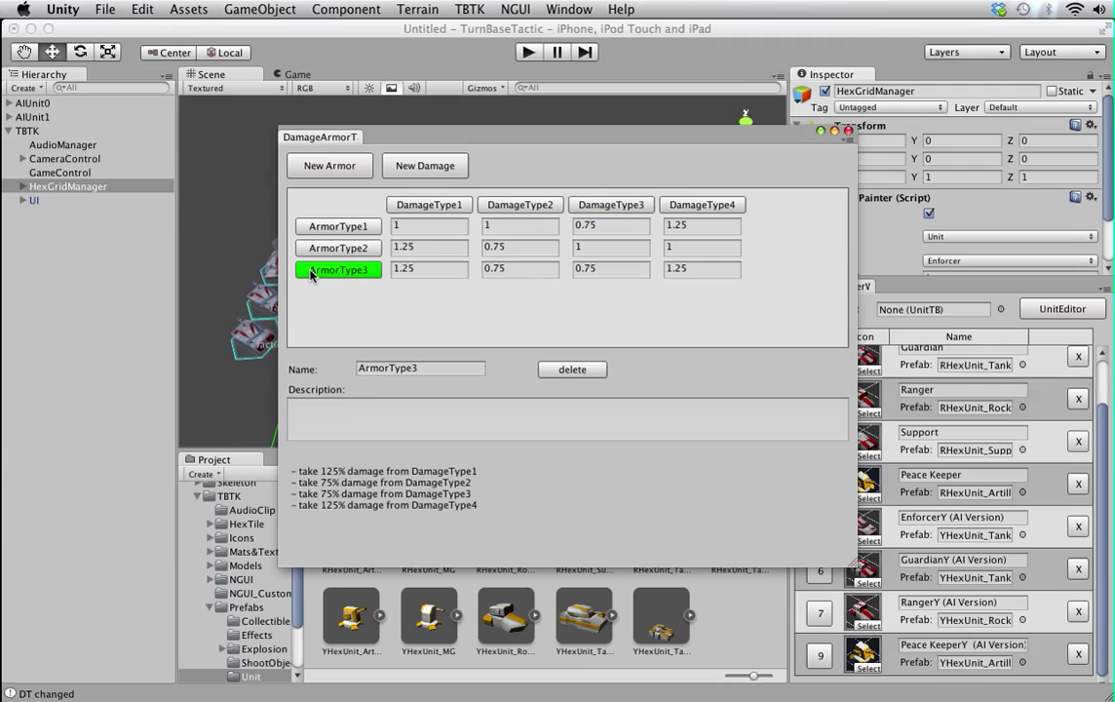
# Add trial ArmorName and DamageName types, delete both again, and close the table.
pyautogui.click(332, 167)
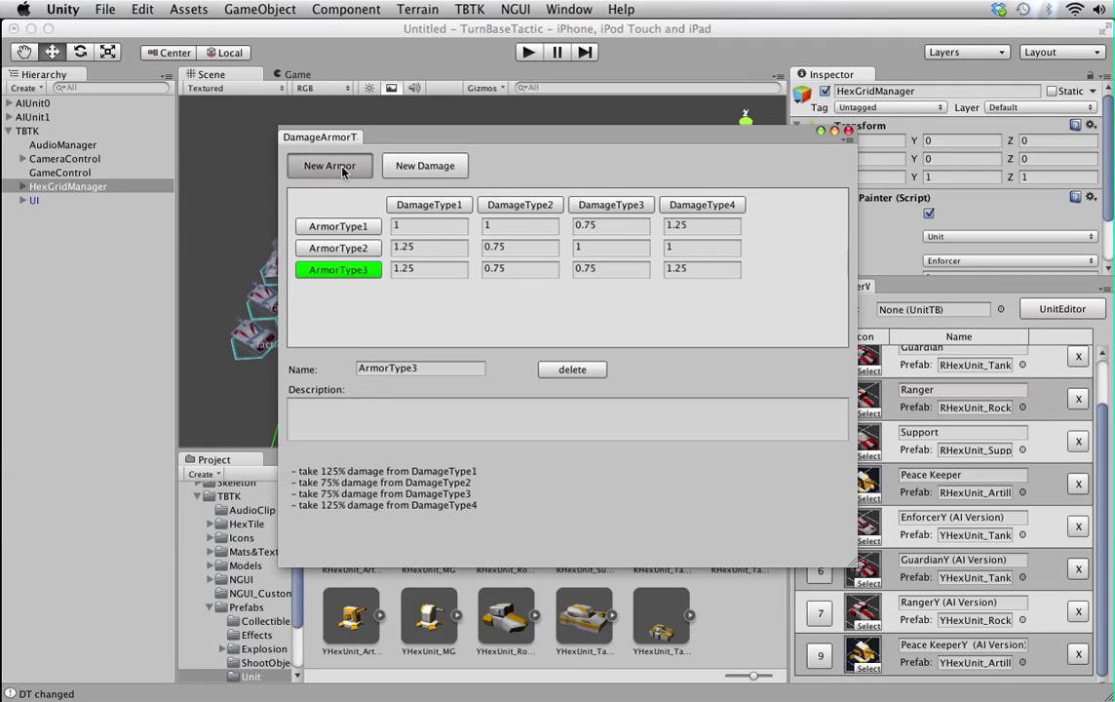
pyautogui.click(429, 168)
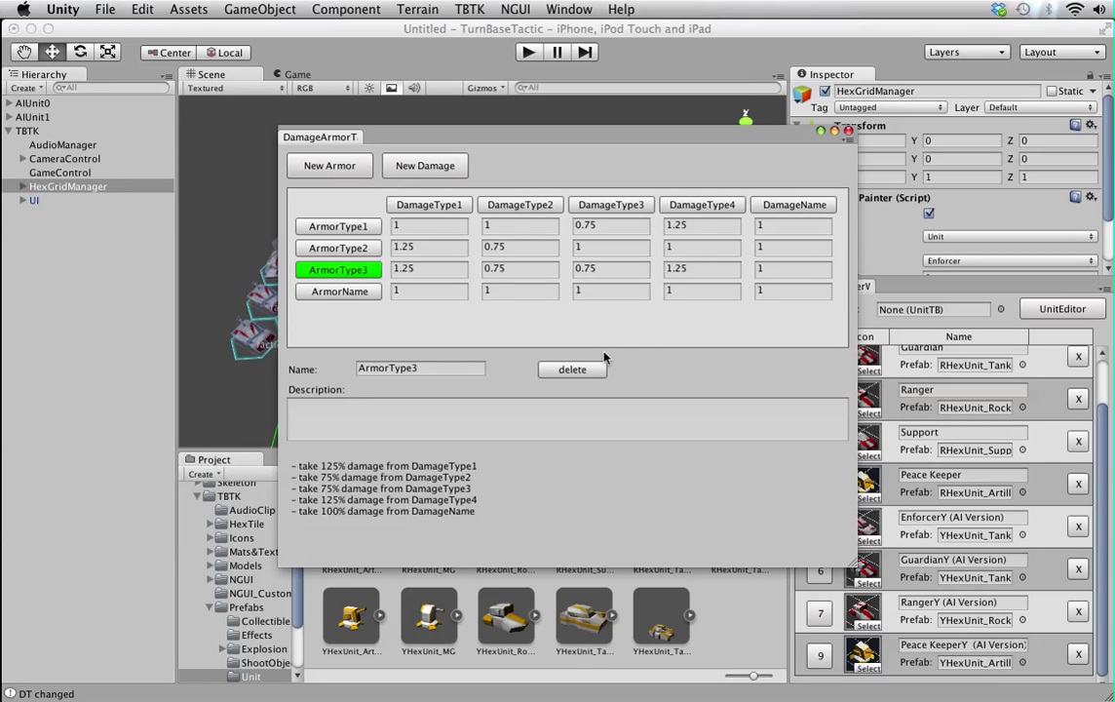
pyautogui.click(337, 292)
pyautogui.click(572, 369)
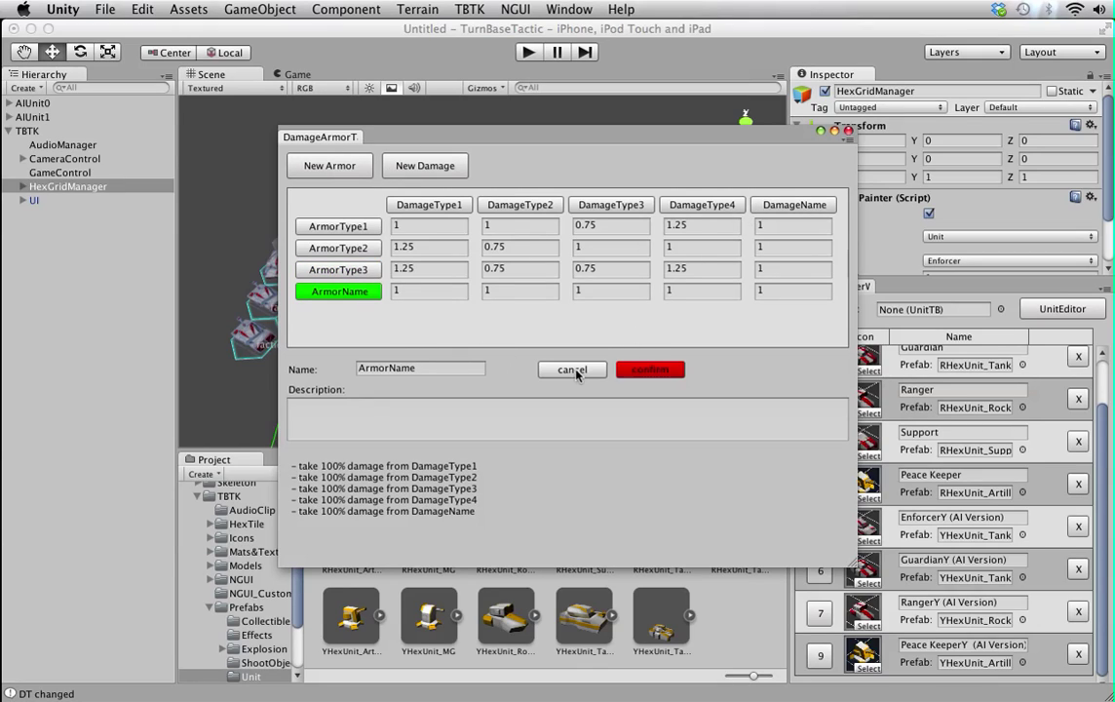
pyautogui.click(652, 369)
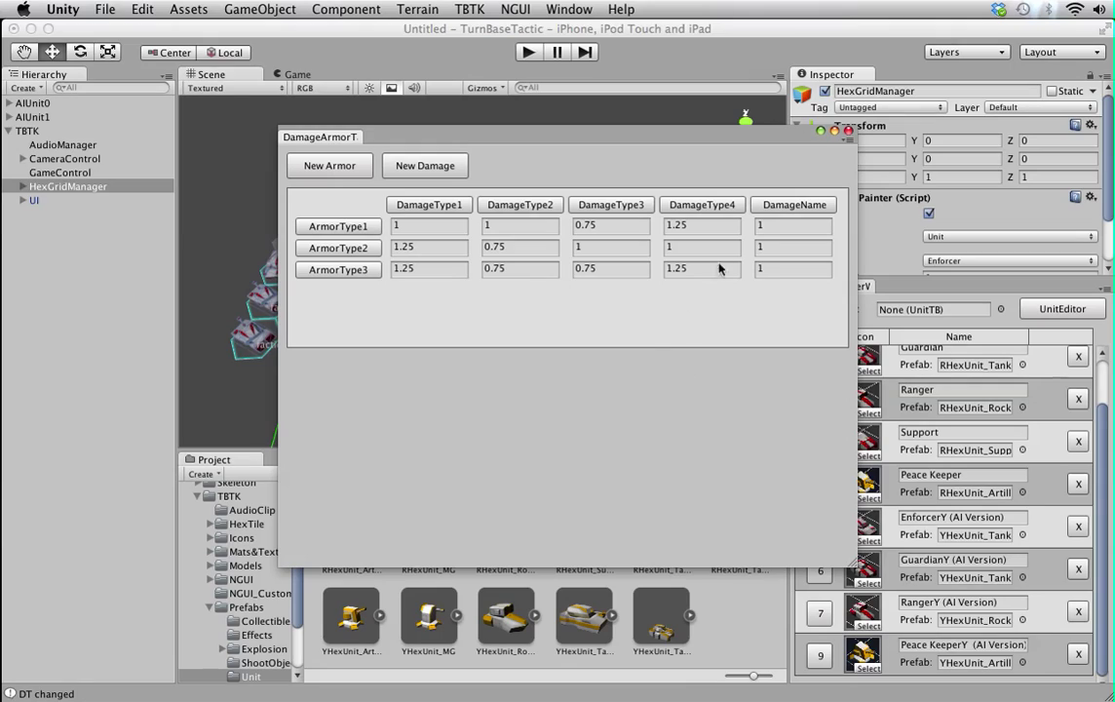
pyautogui.click(772, 206)
pyautogui.click(585, 371)
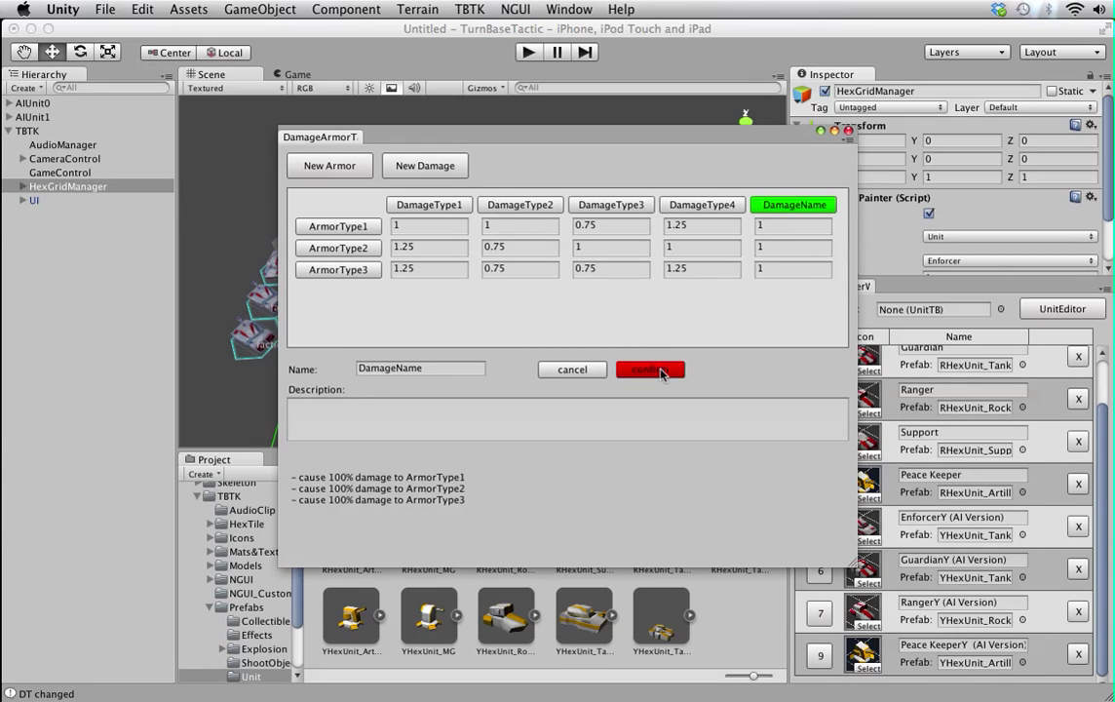
pyautogui.click(652, 370)
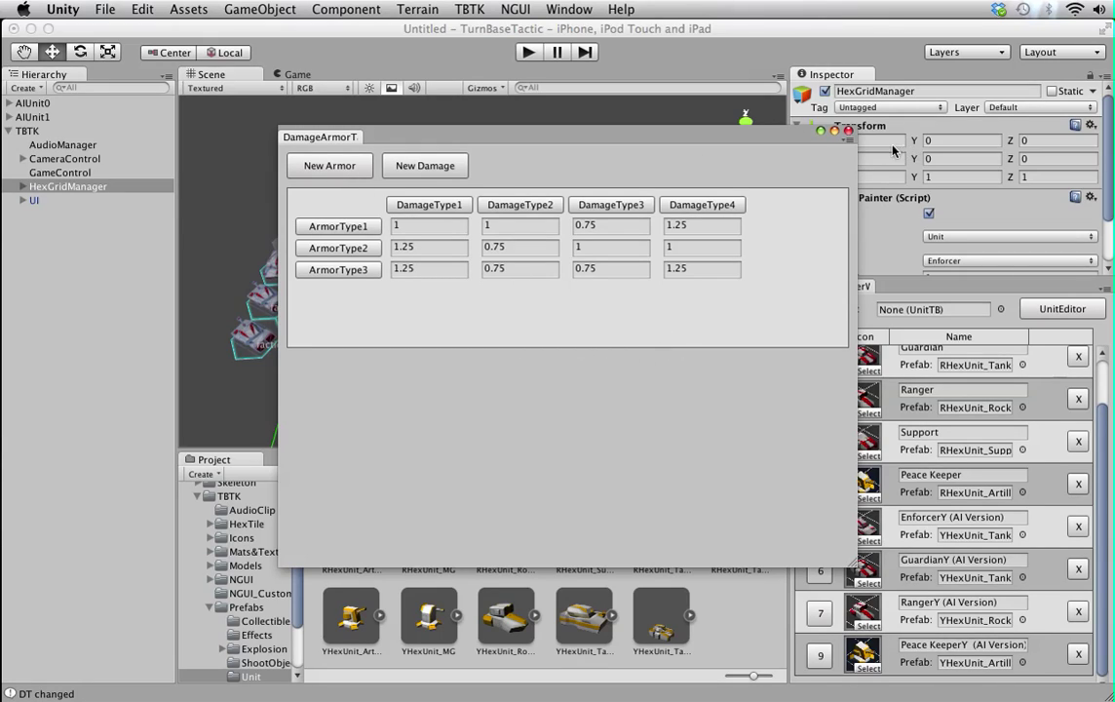
pyautogui.click(848, 132)
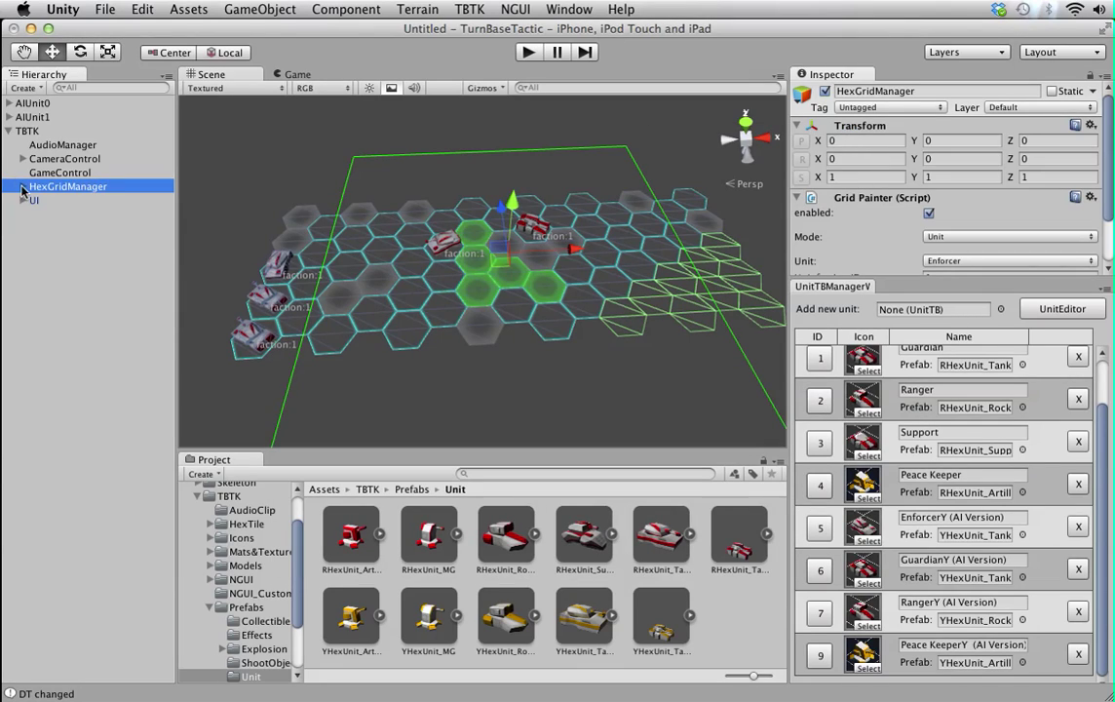
# Step through UI, HexGridManager and GameControl to CameraControl, showing pan speed 10, zoom/rotate 5.
pyautogui.click(43, 199)
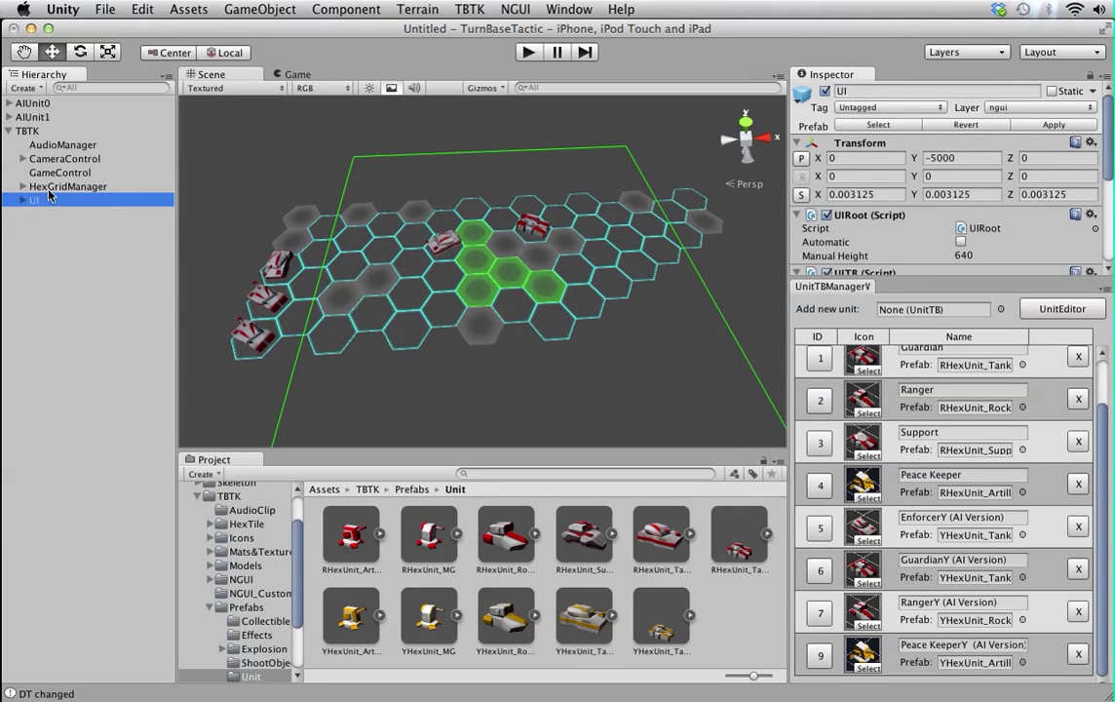
pyautogui.click(49, 186)
pyautogui.click(51, 173)
pyautogui.click(54, 159)
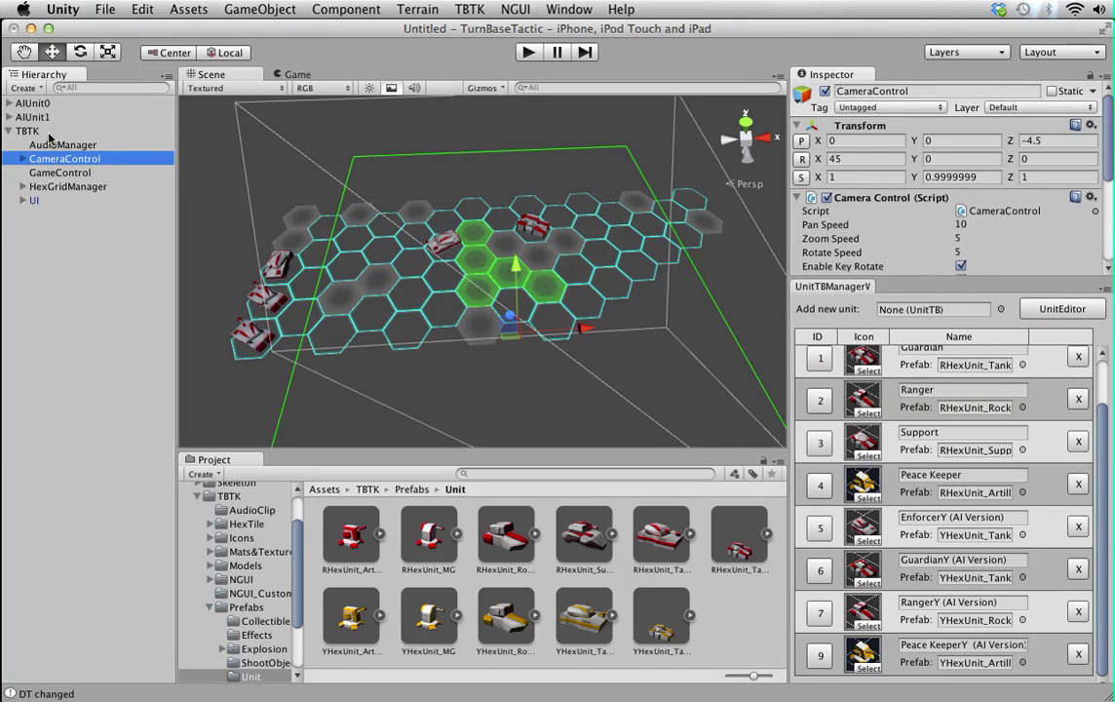
pyautogui.click(469, 9)
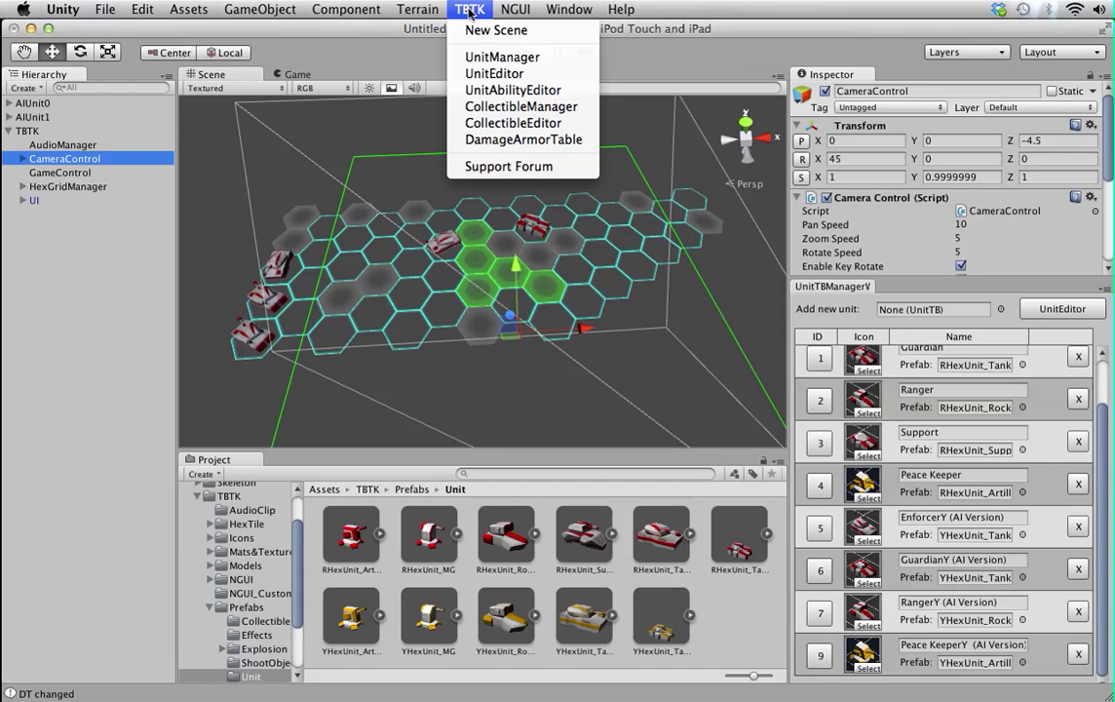
pyautogui.click(359, 56)
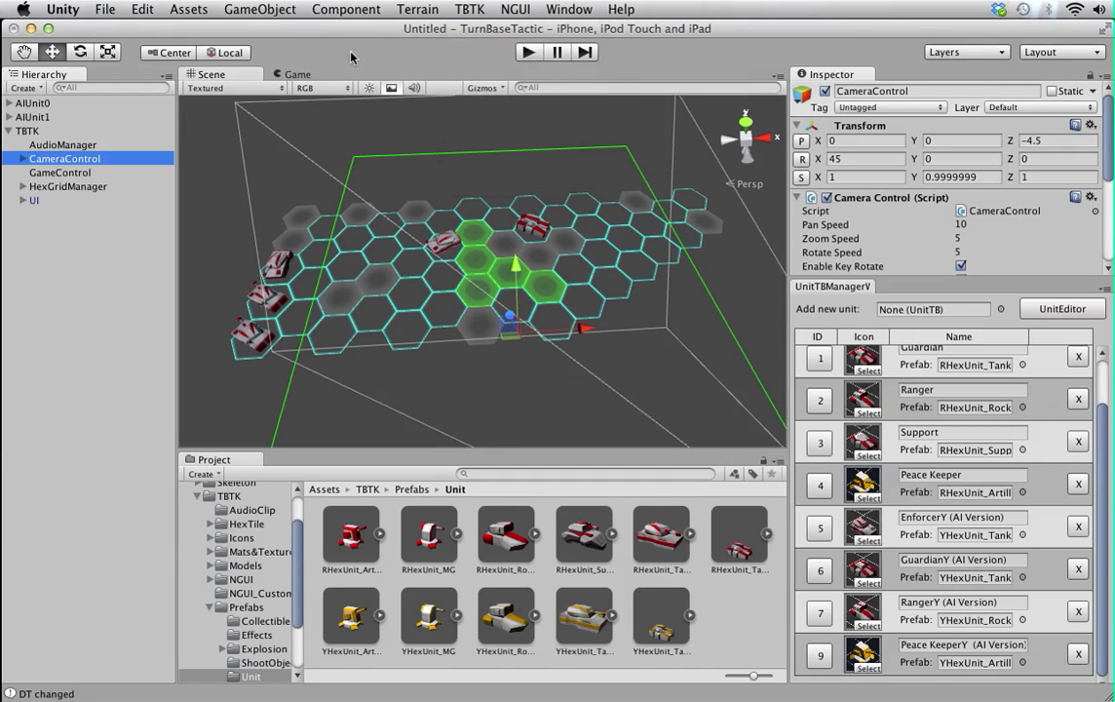
# Show the Game view's unit-placement screen and select the RHexUnit_Artillery prefab.
pyautogui.click(298, 75)
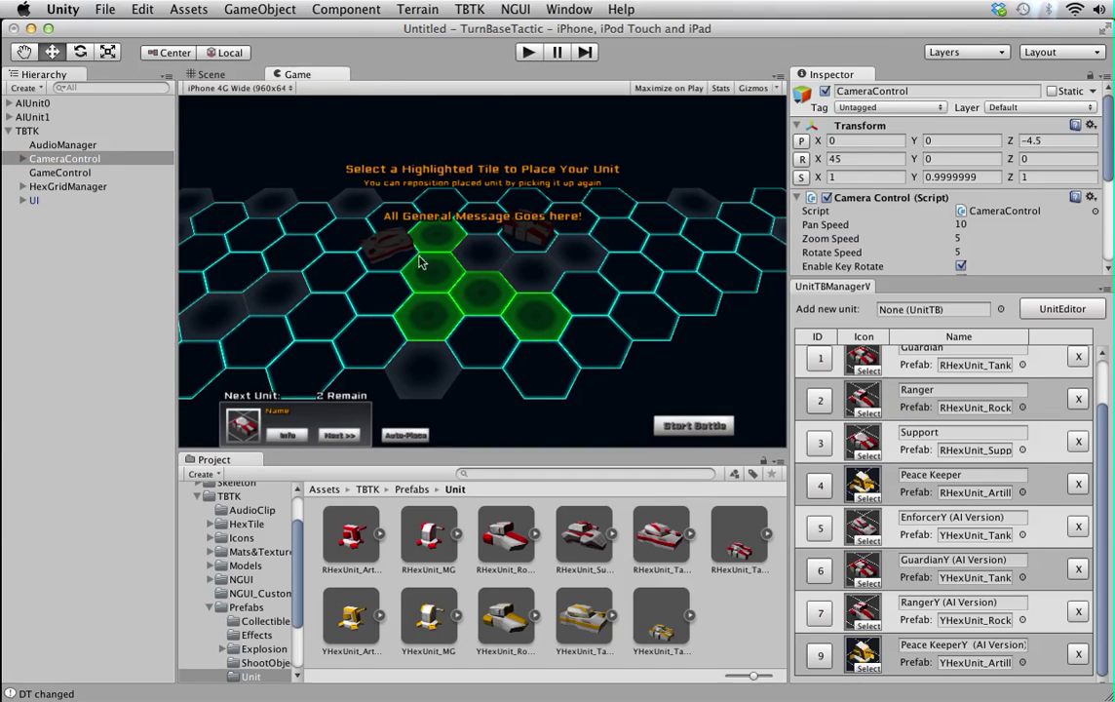
pyautogui.click(213, 606)
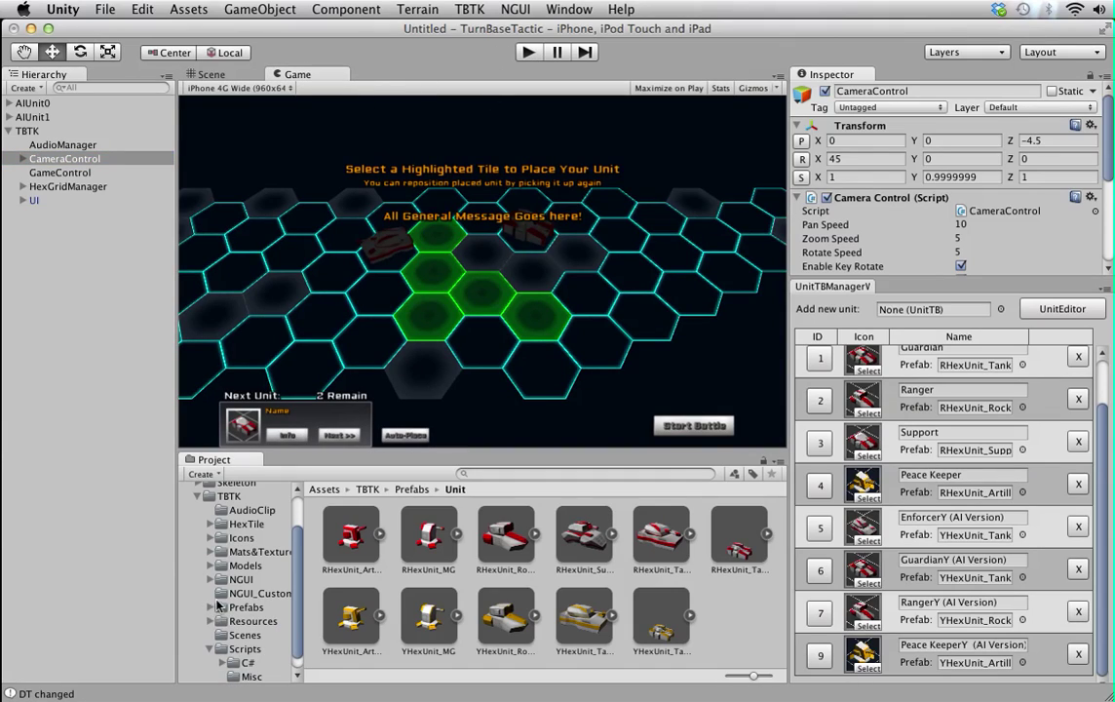
pyautogui.scroll(1, 223, 619)
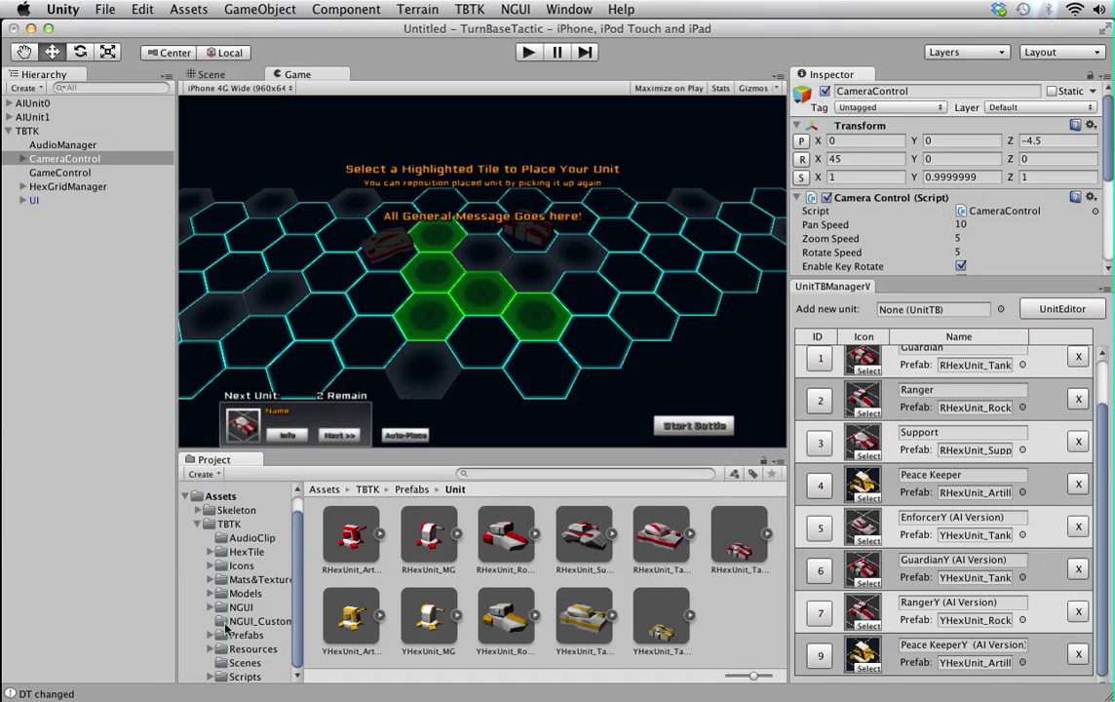
pyautogui.click(346, 534)
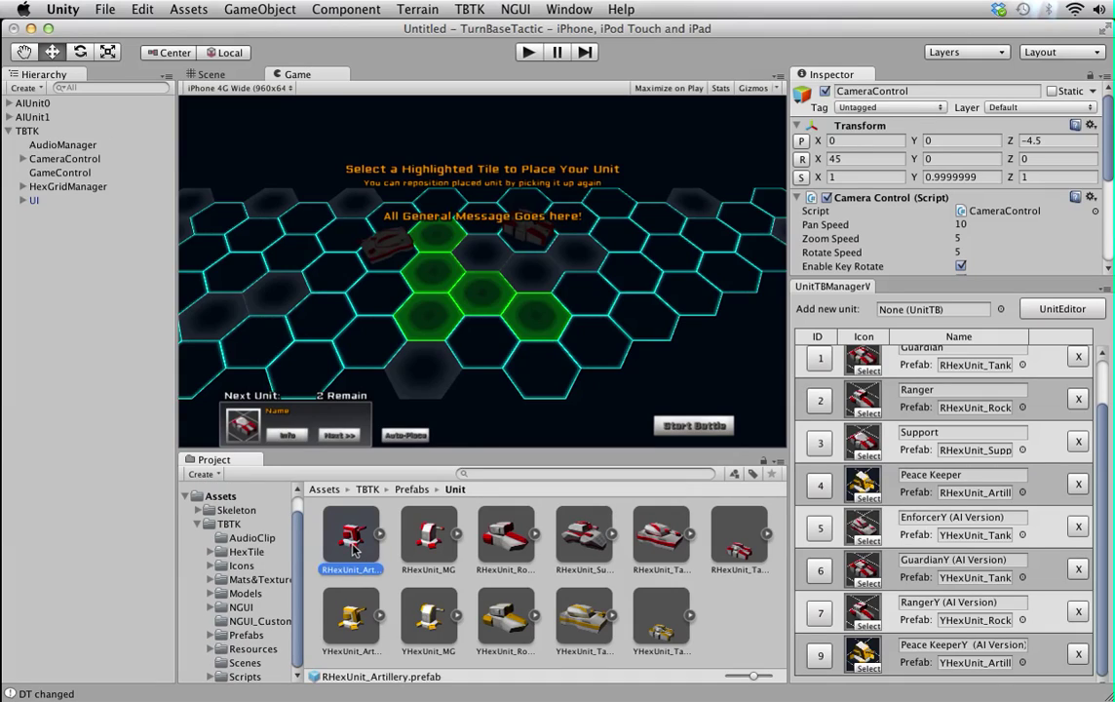